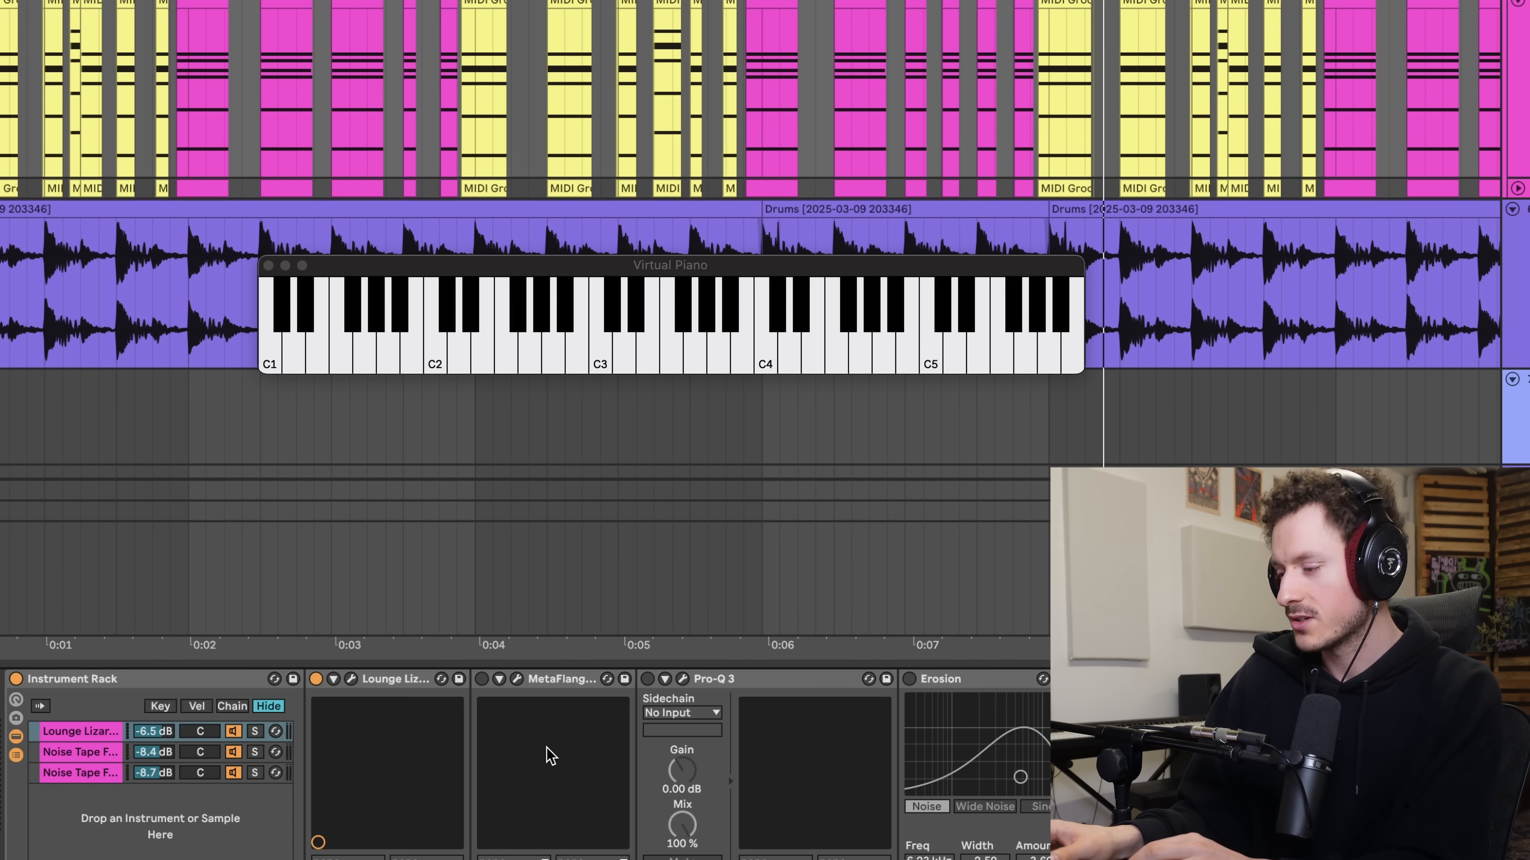
- Deactivate the Lounge Lizard chain in the Instrument Rack and play the track to hear the Noise Tape Floor chains alone
scroll(546, 747, left, 2)
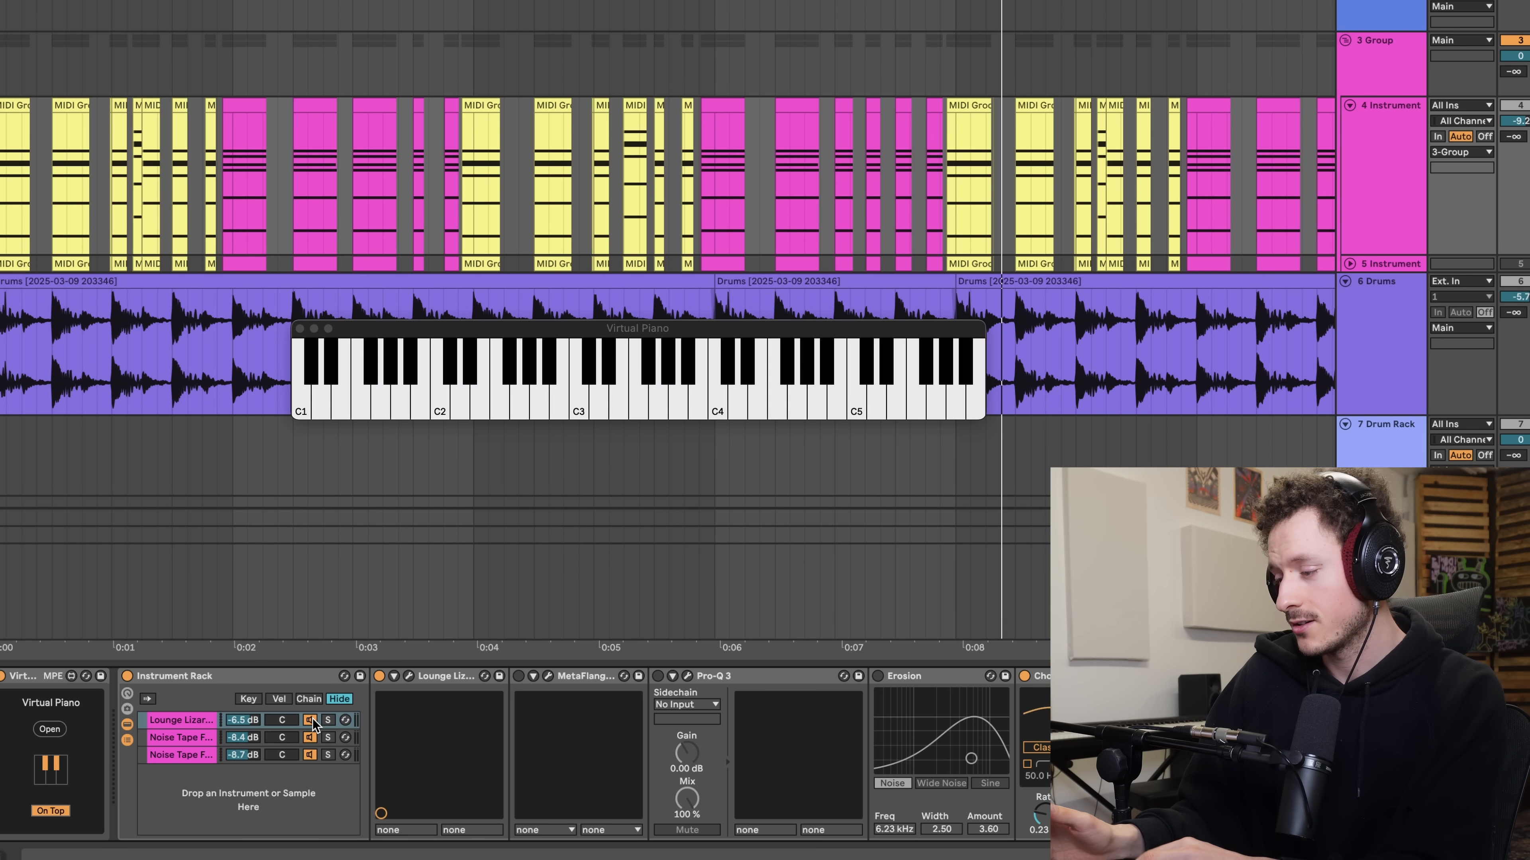
click(312, 720)
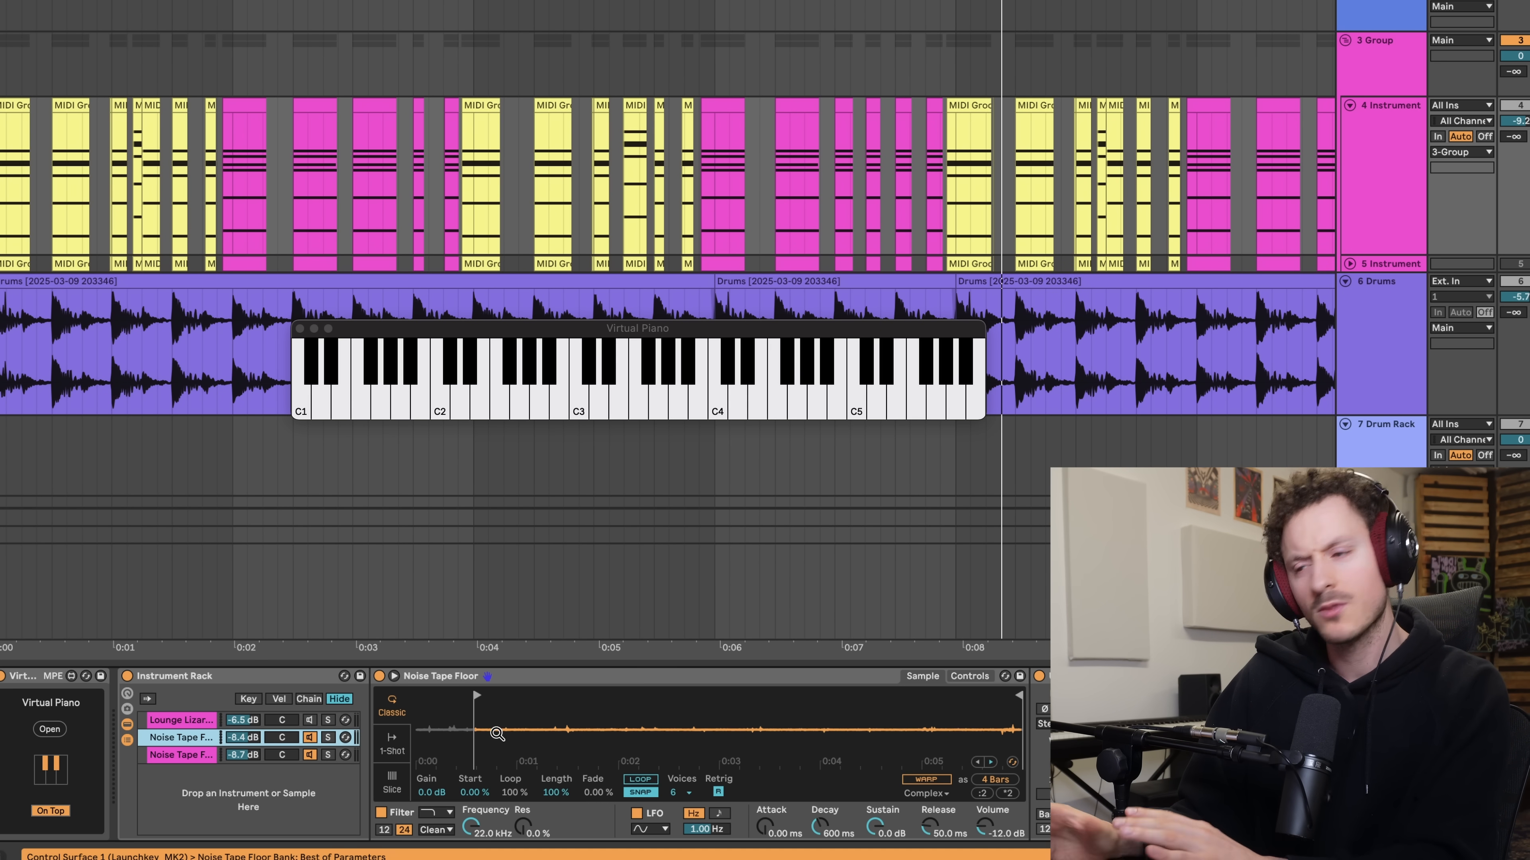
key(space)
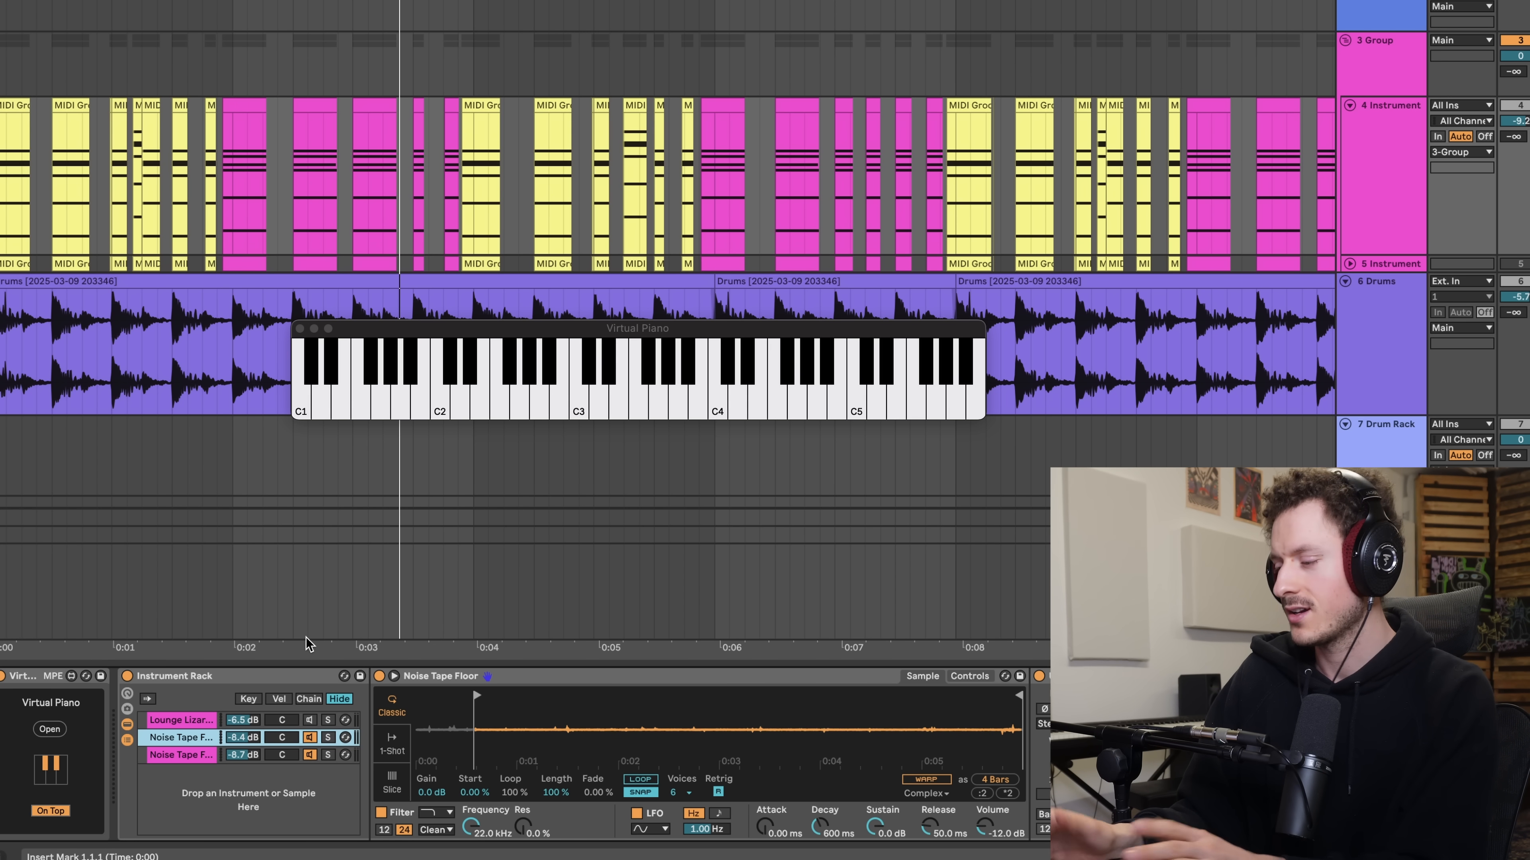
- Select the Lounge Lizard chain in the Instrument Rack and open the Lounge Lizard EP-4 plug-in window
click(179, 721)
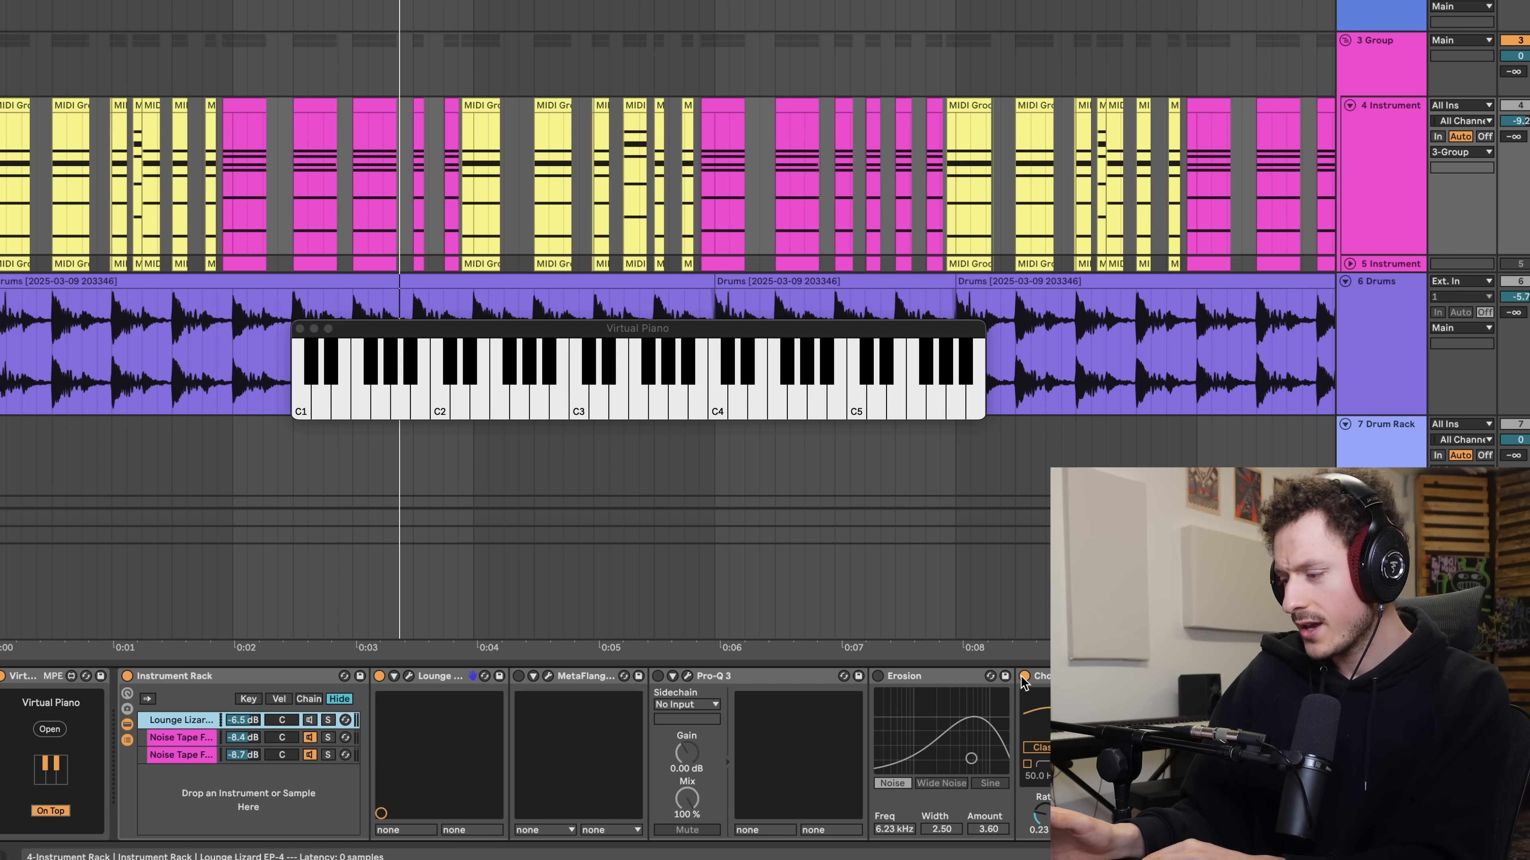
click(295, 718)
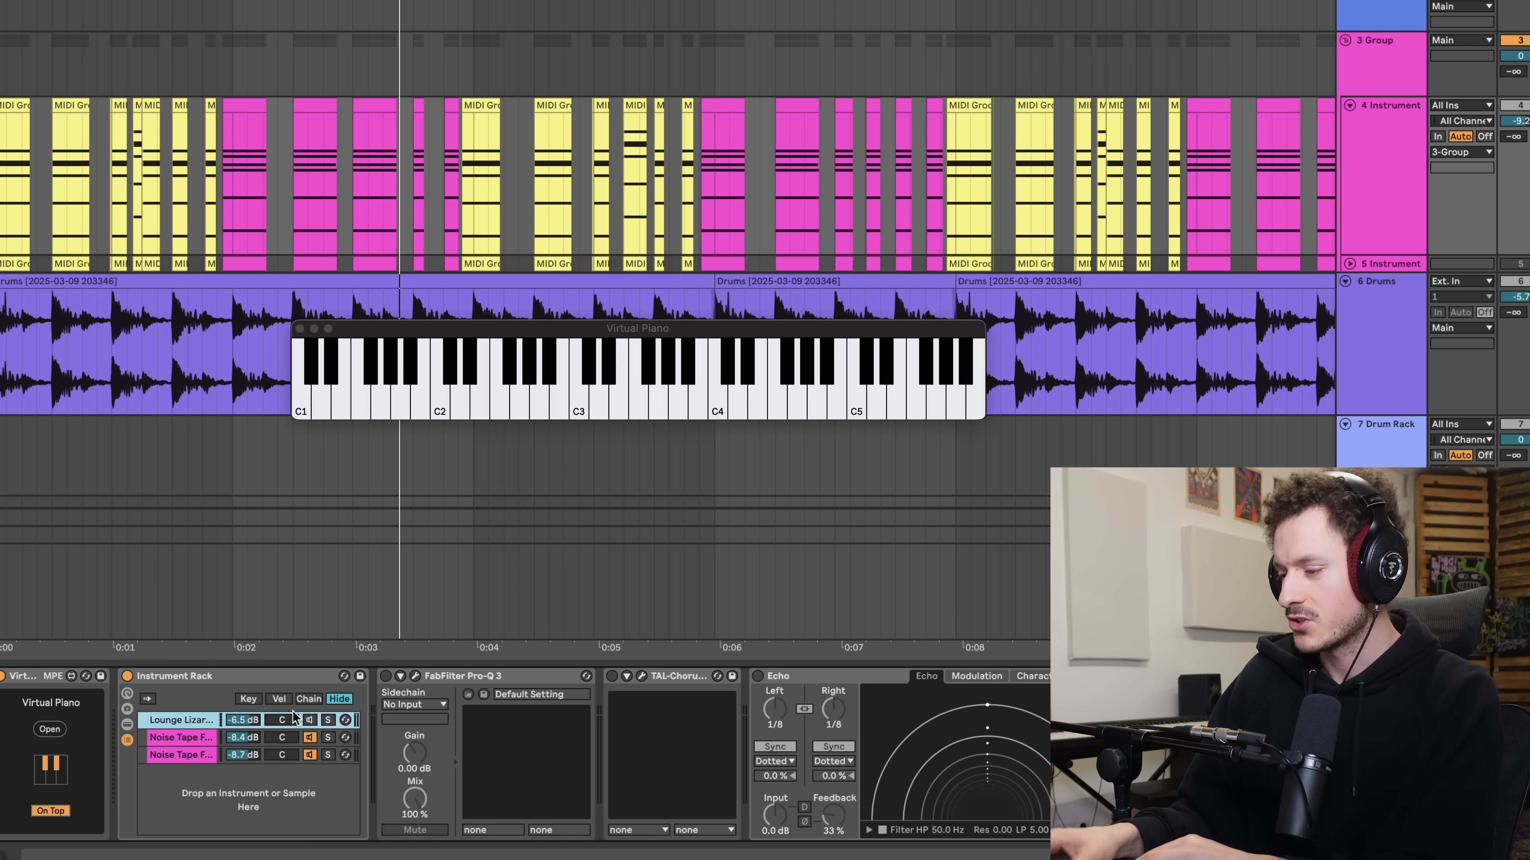
double_click(190, 725)
click(409, 677)
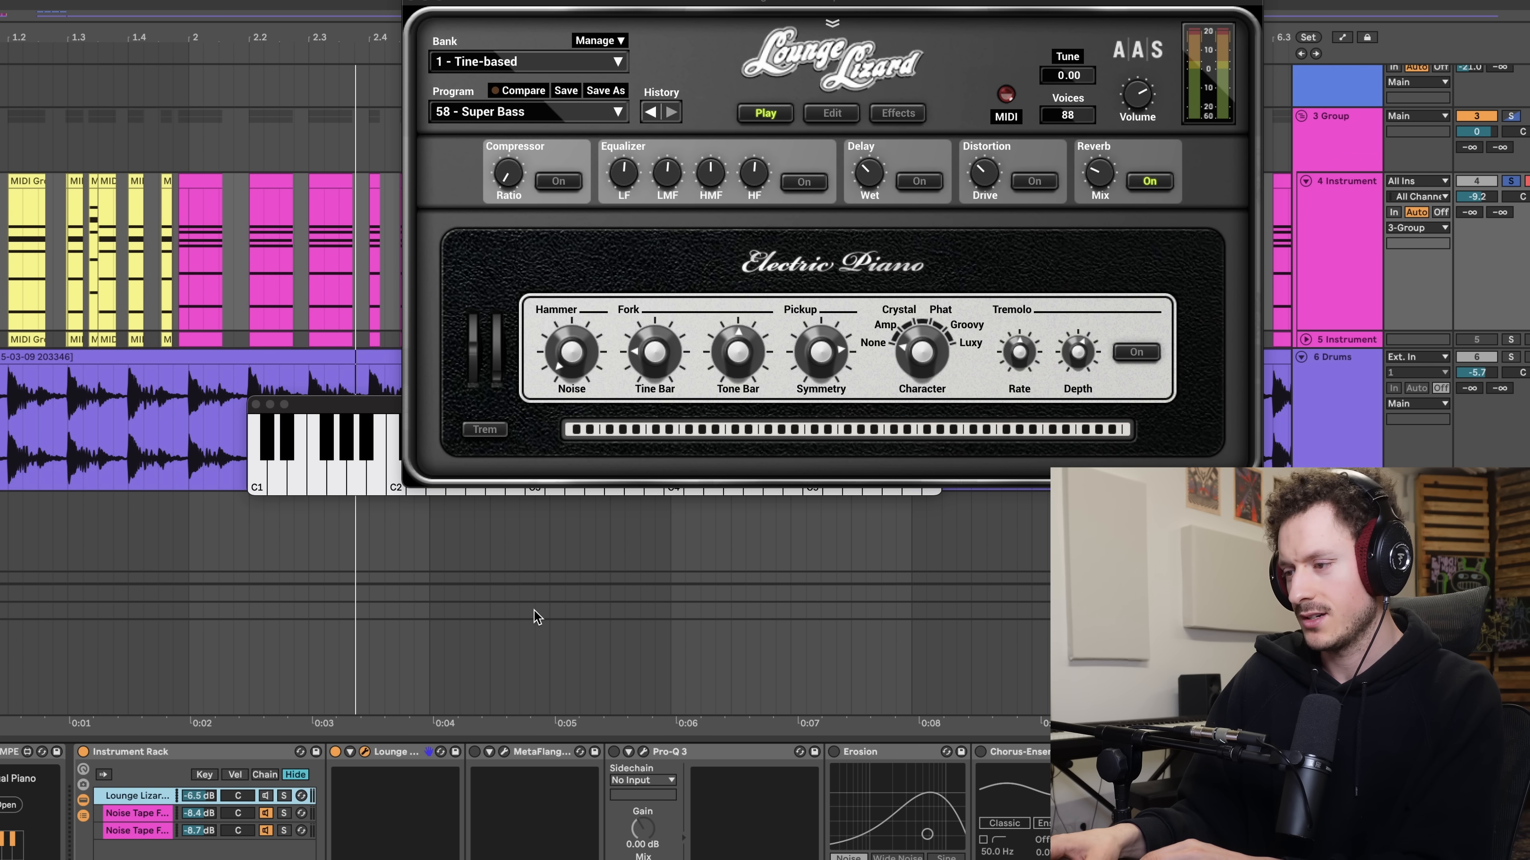
- Show the first Noise Tape Floor chain of the Instrument Rack and play the track to hear it
click(138, 813)
key(space)
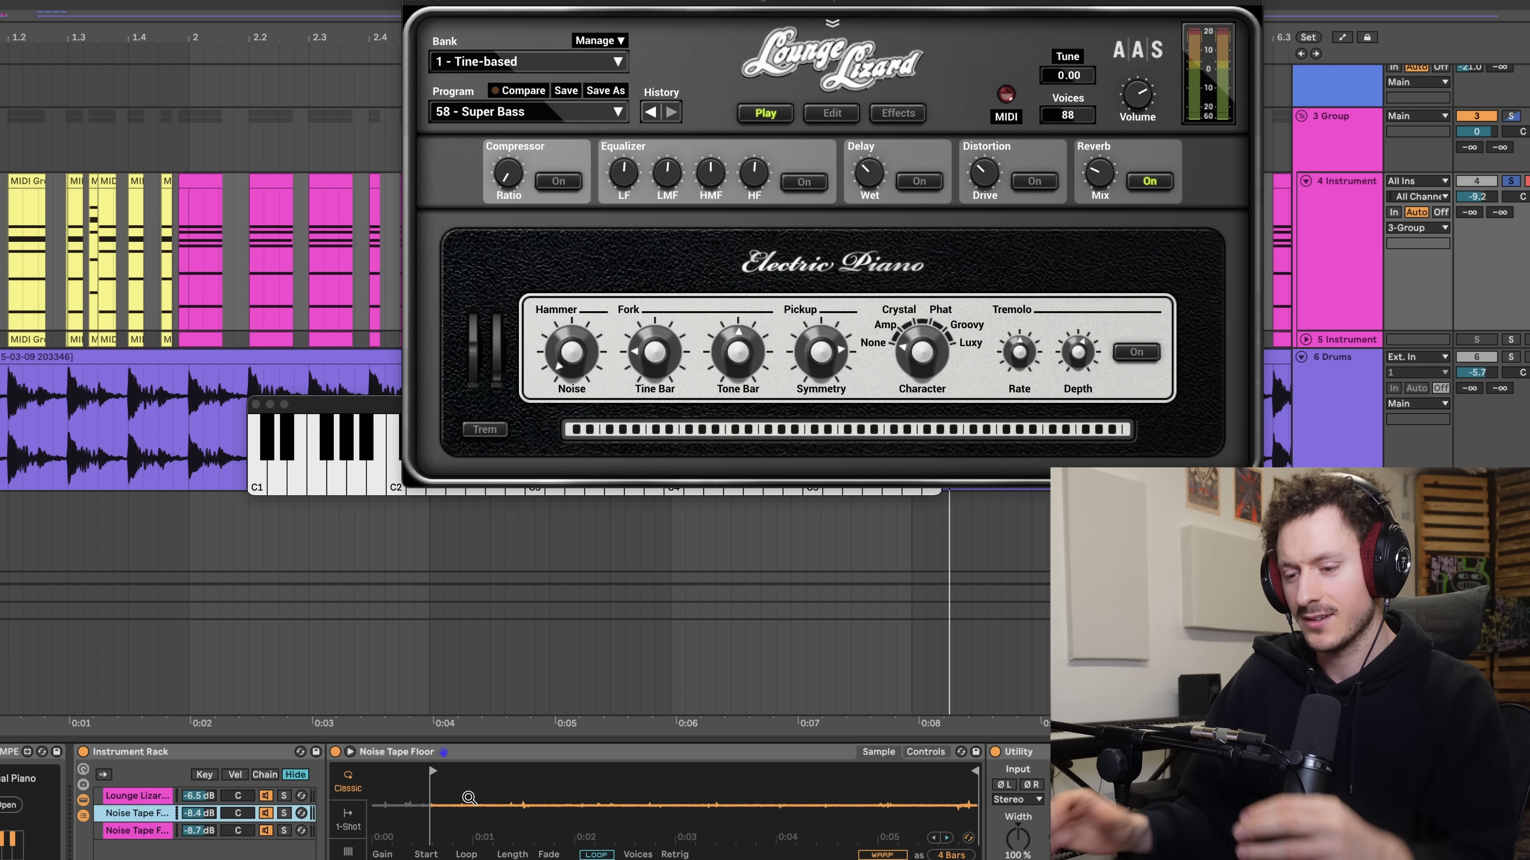
- Open the TAL-Chorus-LX plug-in window from the effects after the Instrument Rack and play the track through it
scroll(469, 798, right, 5)
scroll(524, 801, left, 1)
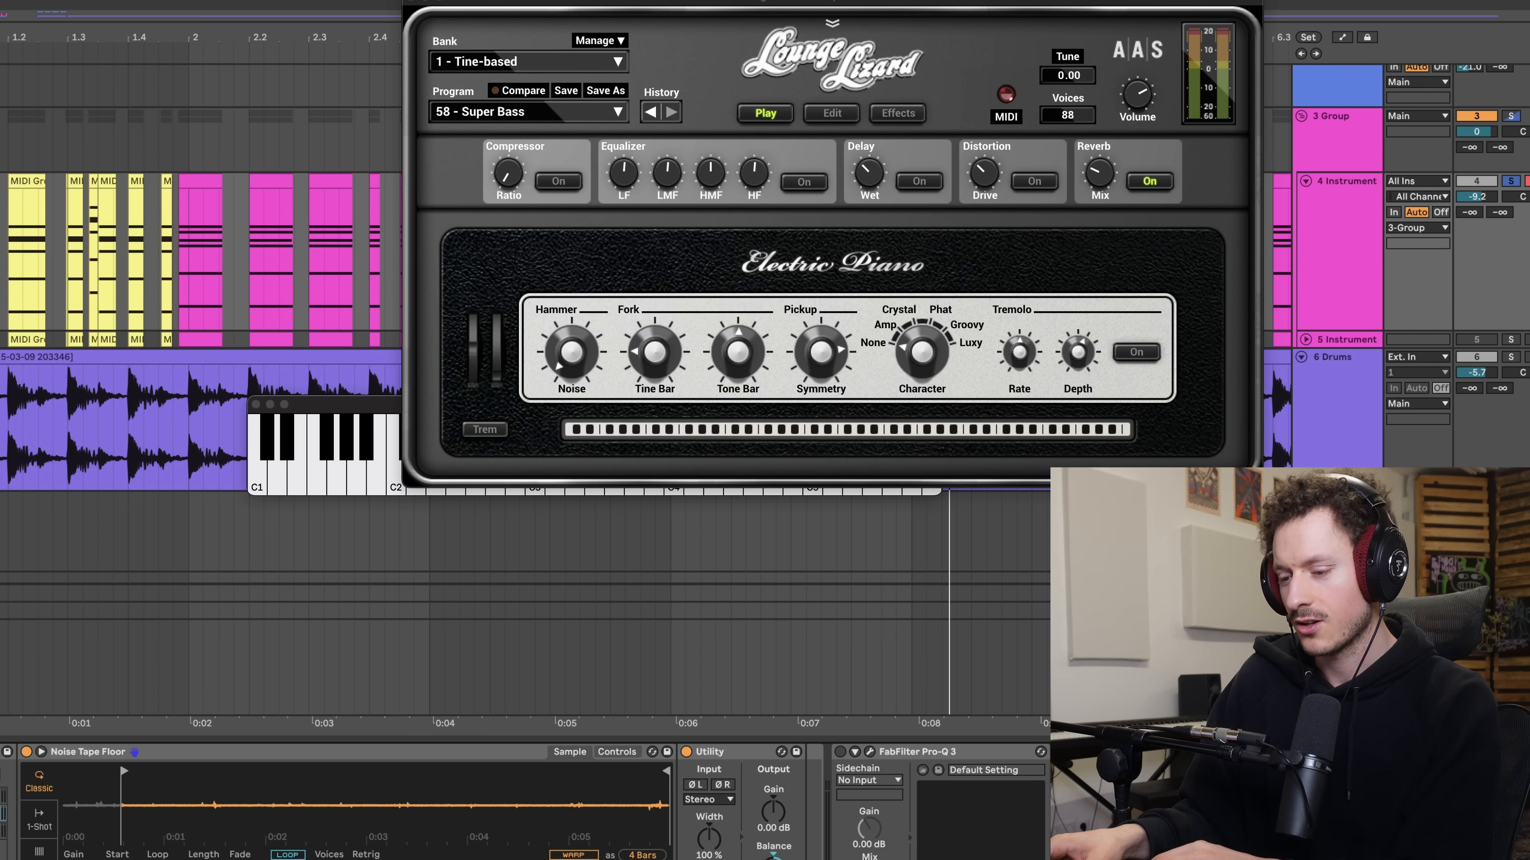
click(1106, 752)
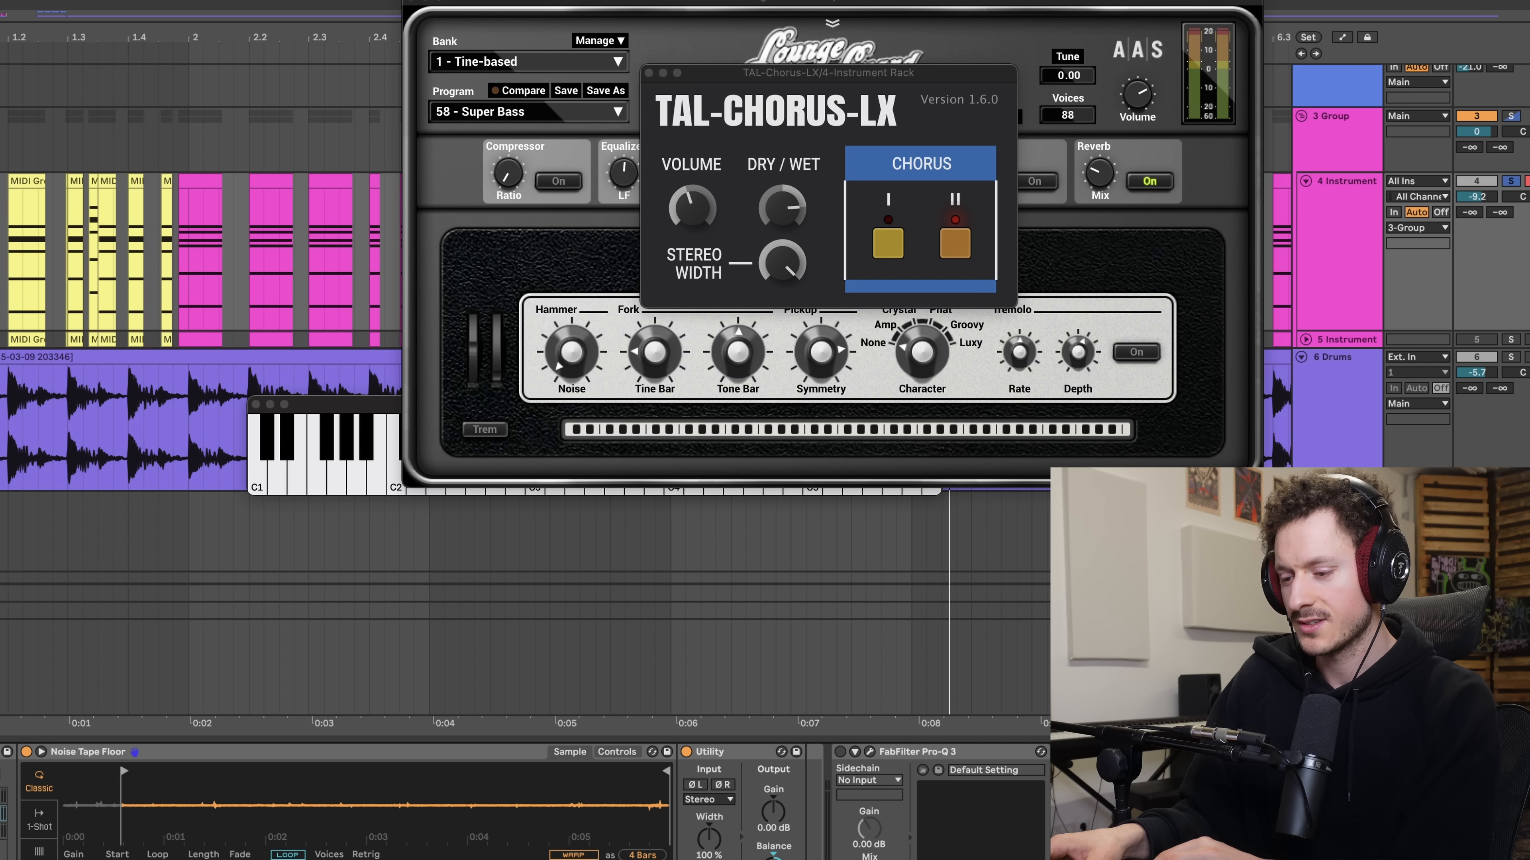
key(space)
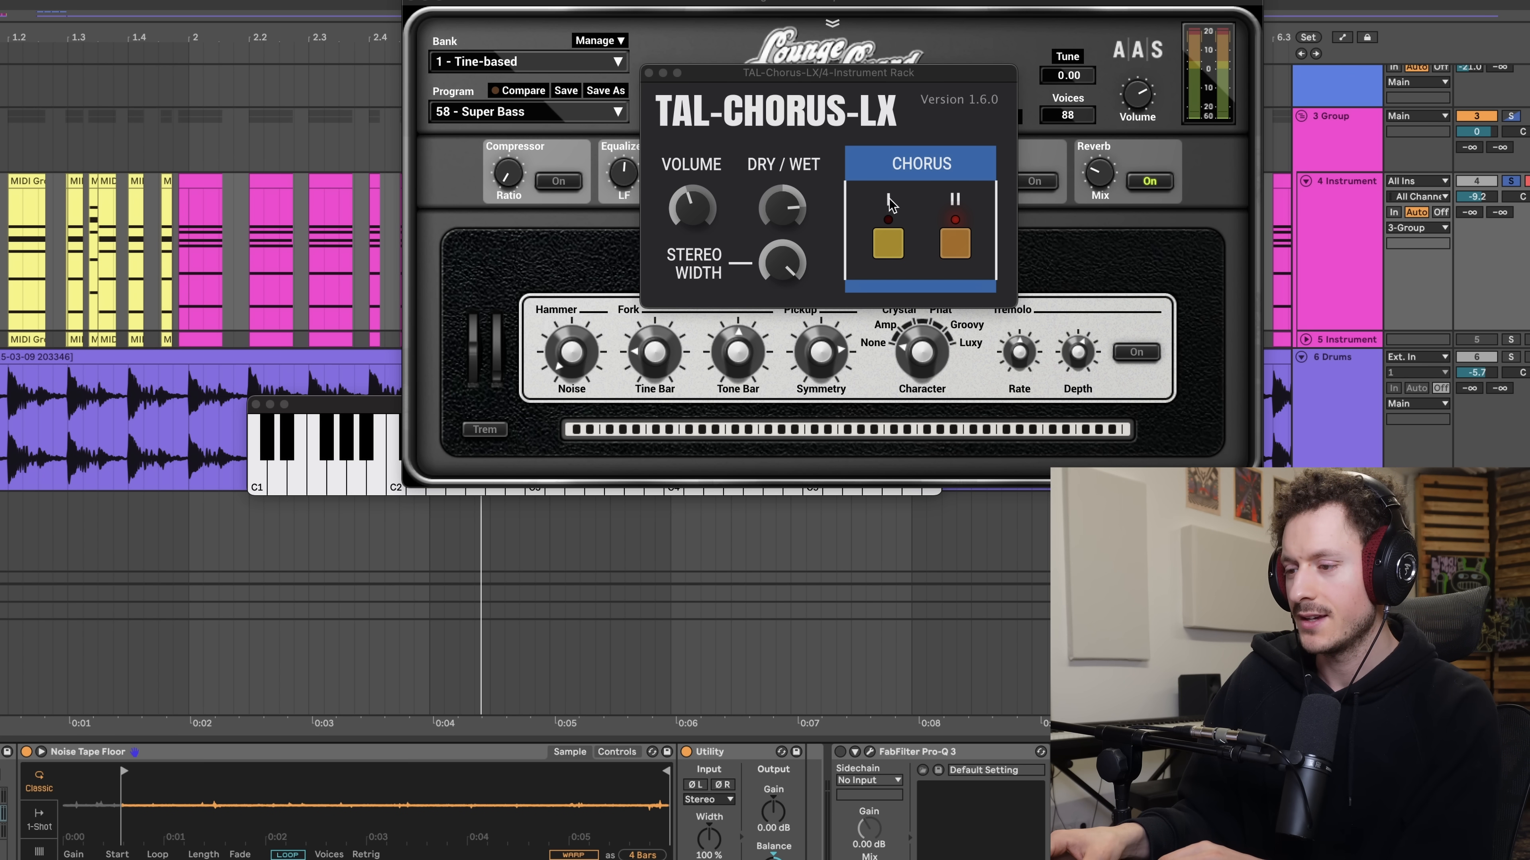
scroll(1028, 820, right, 15)
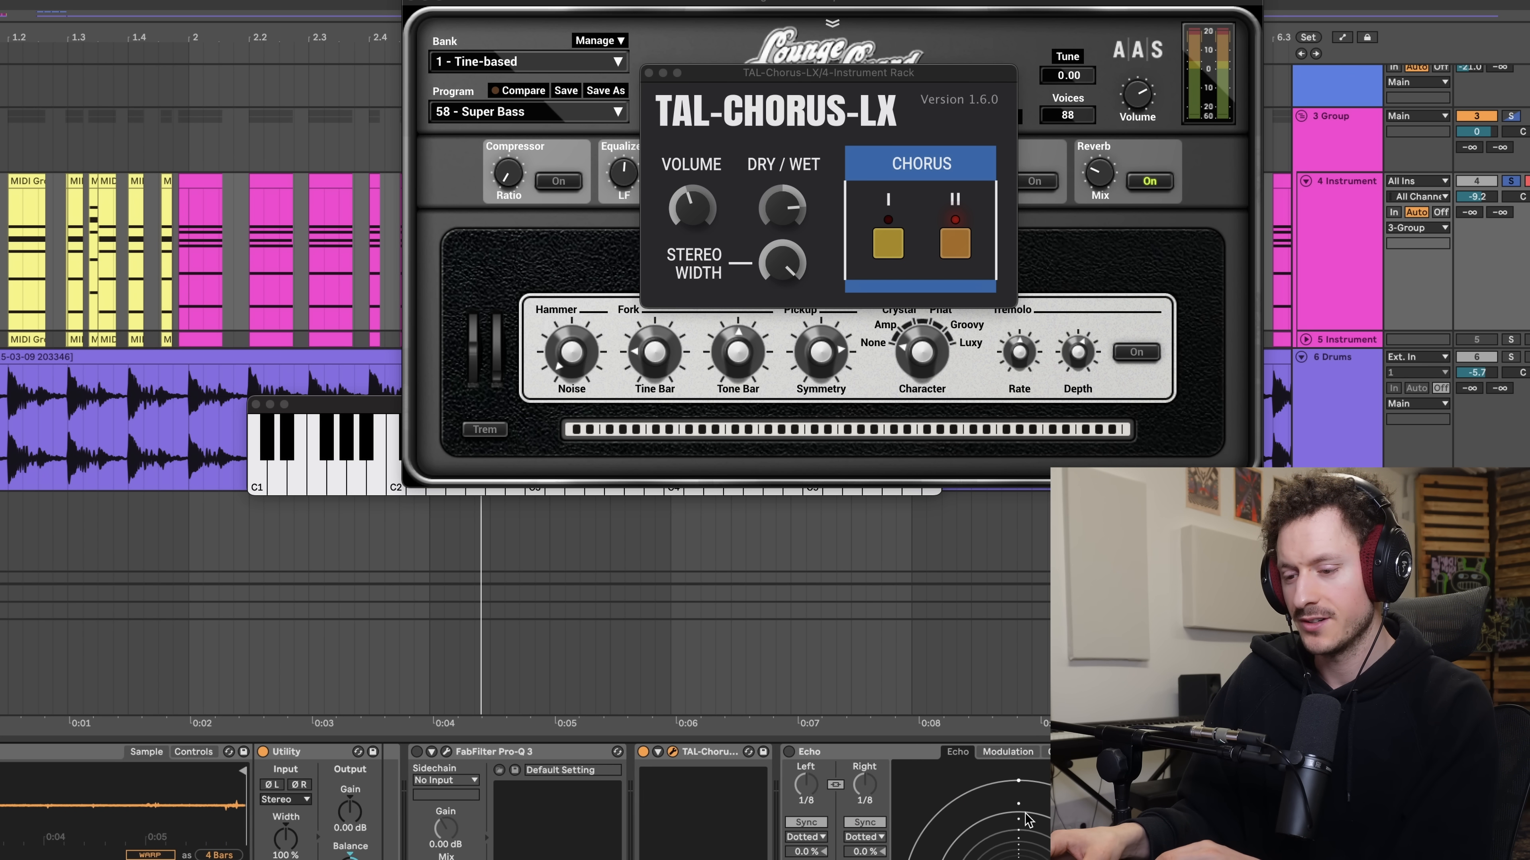
scroll(1028, 819, left, 15)
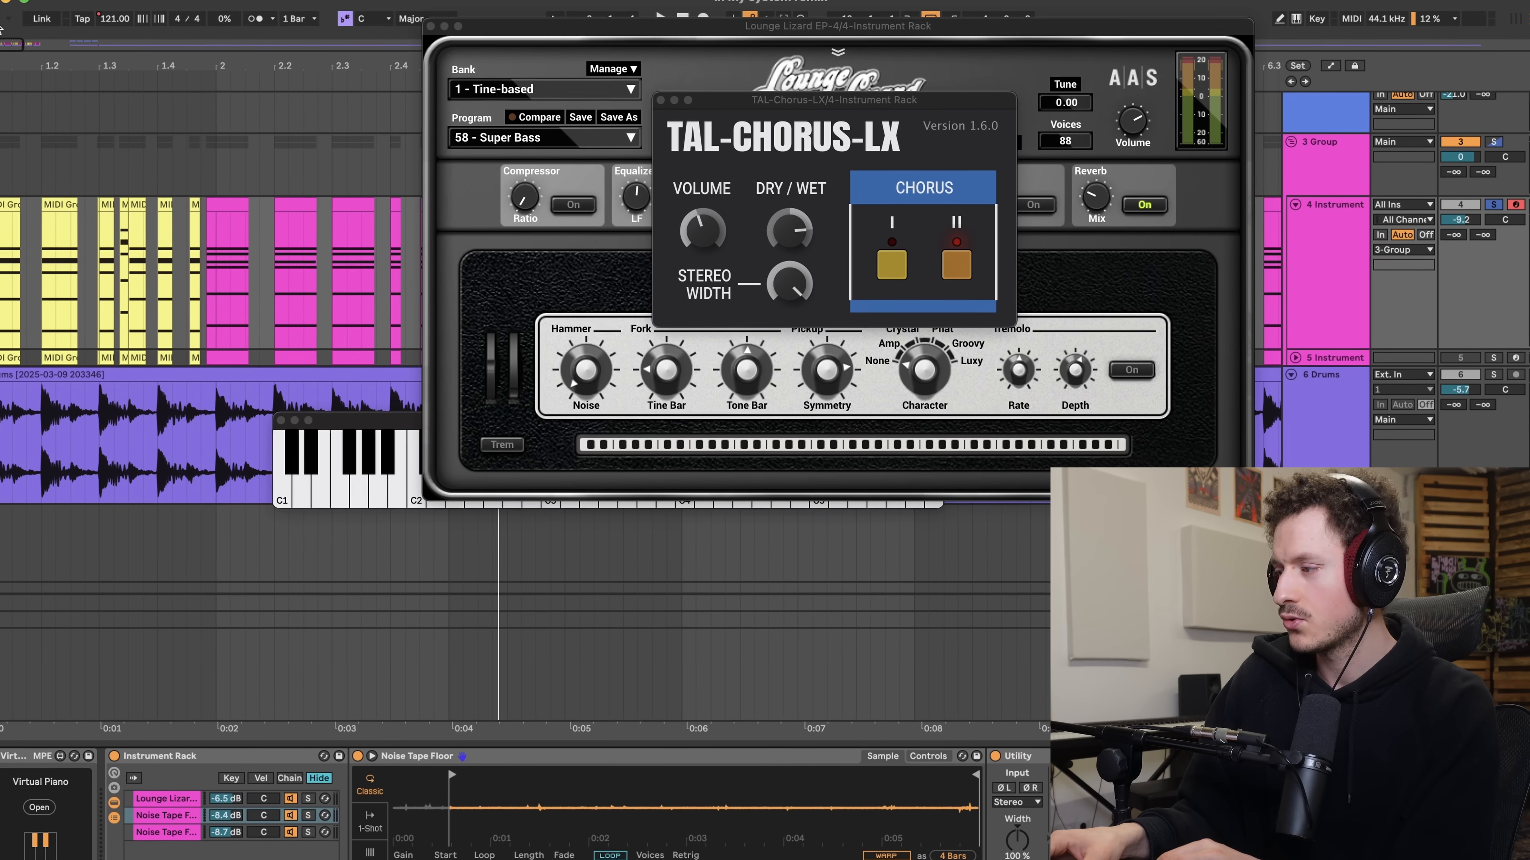
- Search the audio effects for "shi" and add Shifter to the instrument track before TAL-Chorus-LX
click(11, 35)
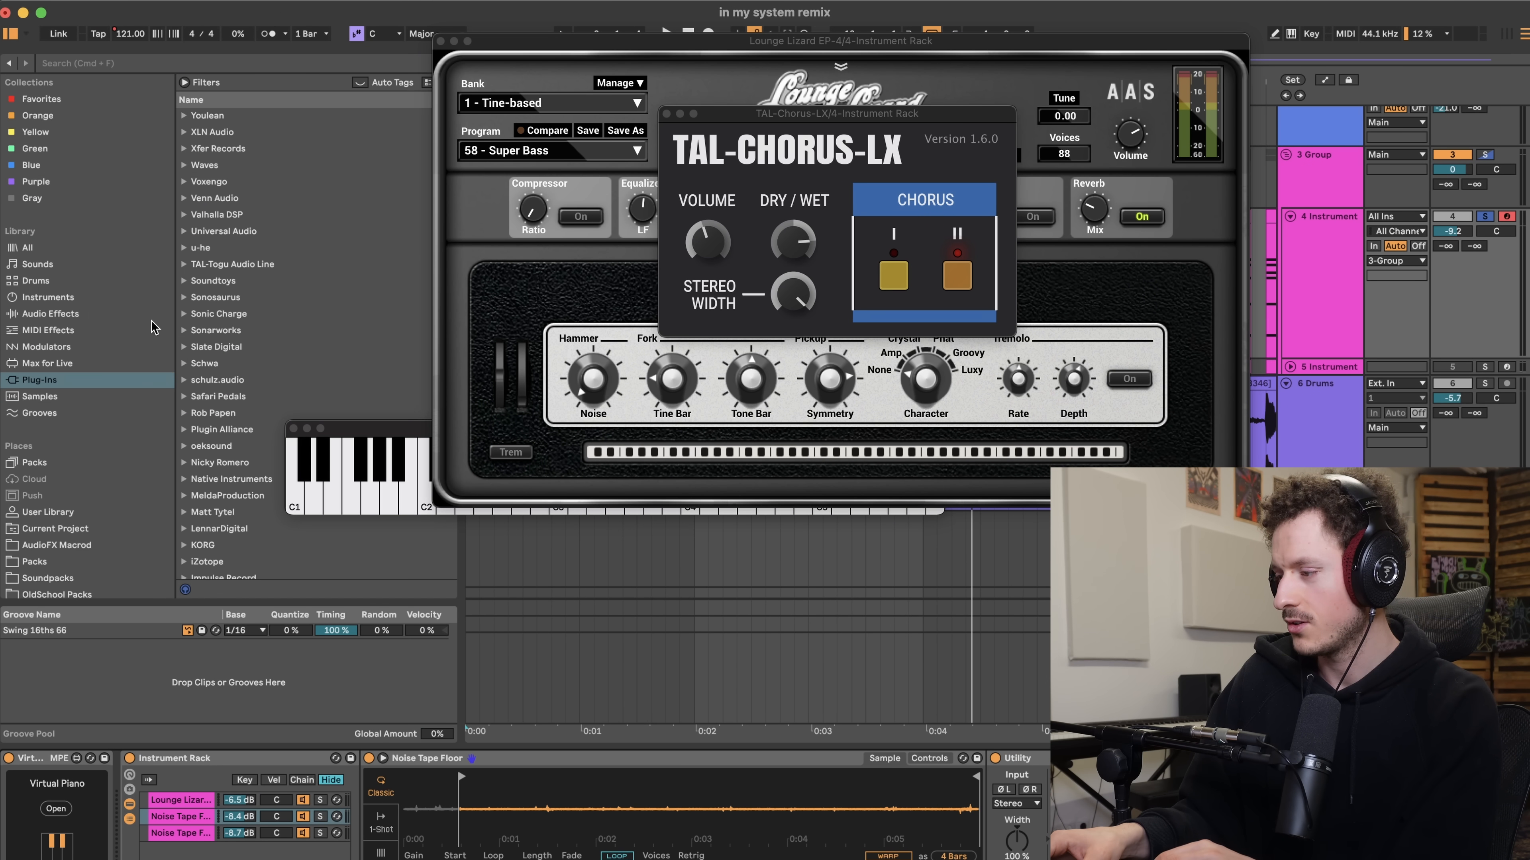
click(81, 315)
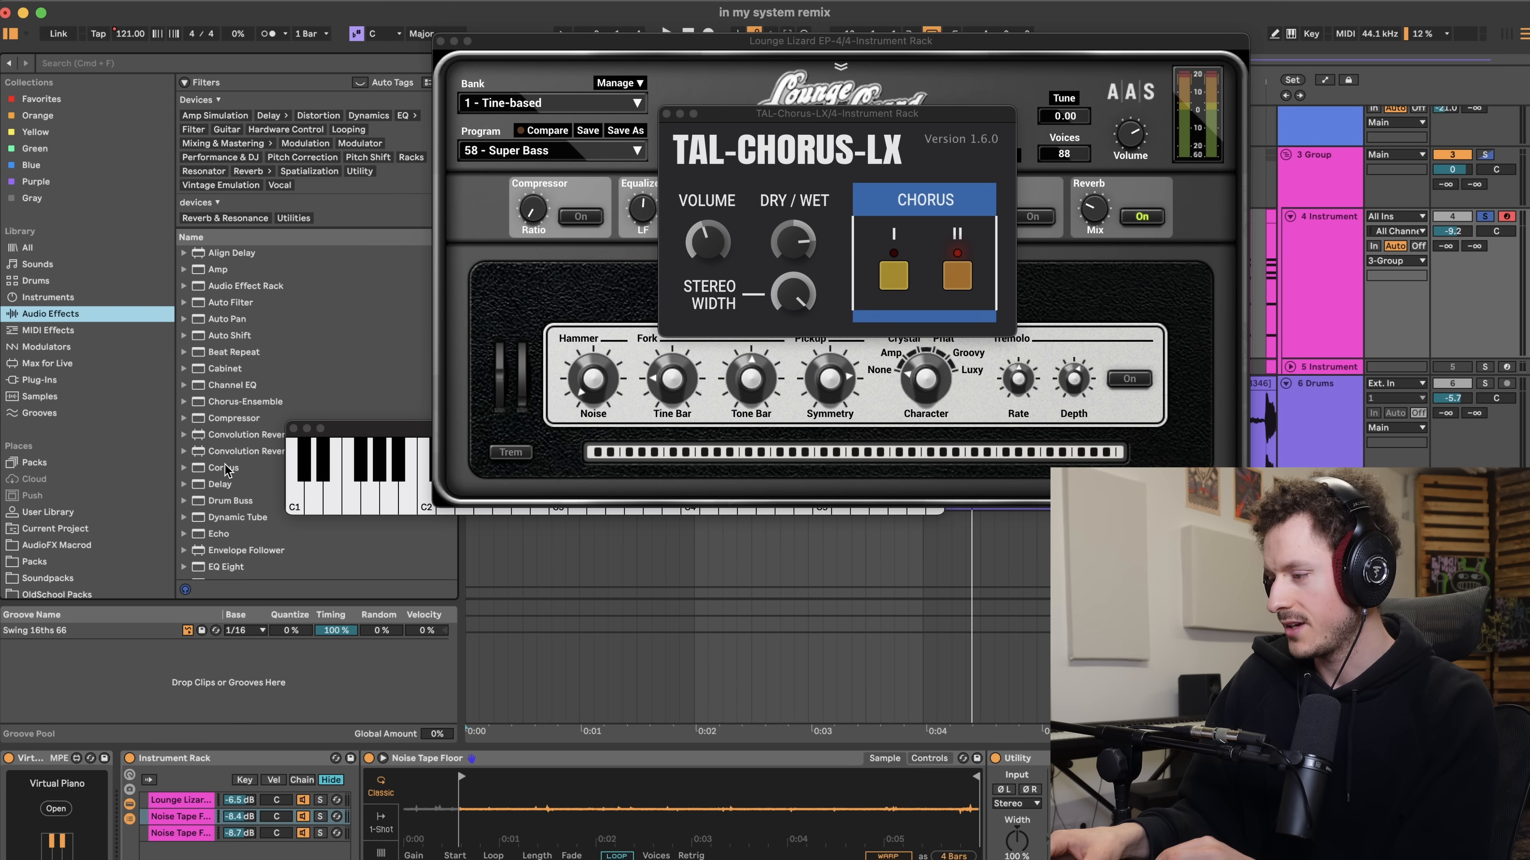
click(111, 65)
text(shi)
click(232, 212)
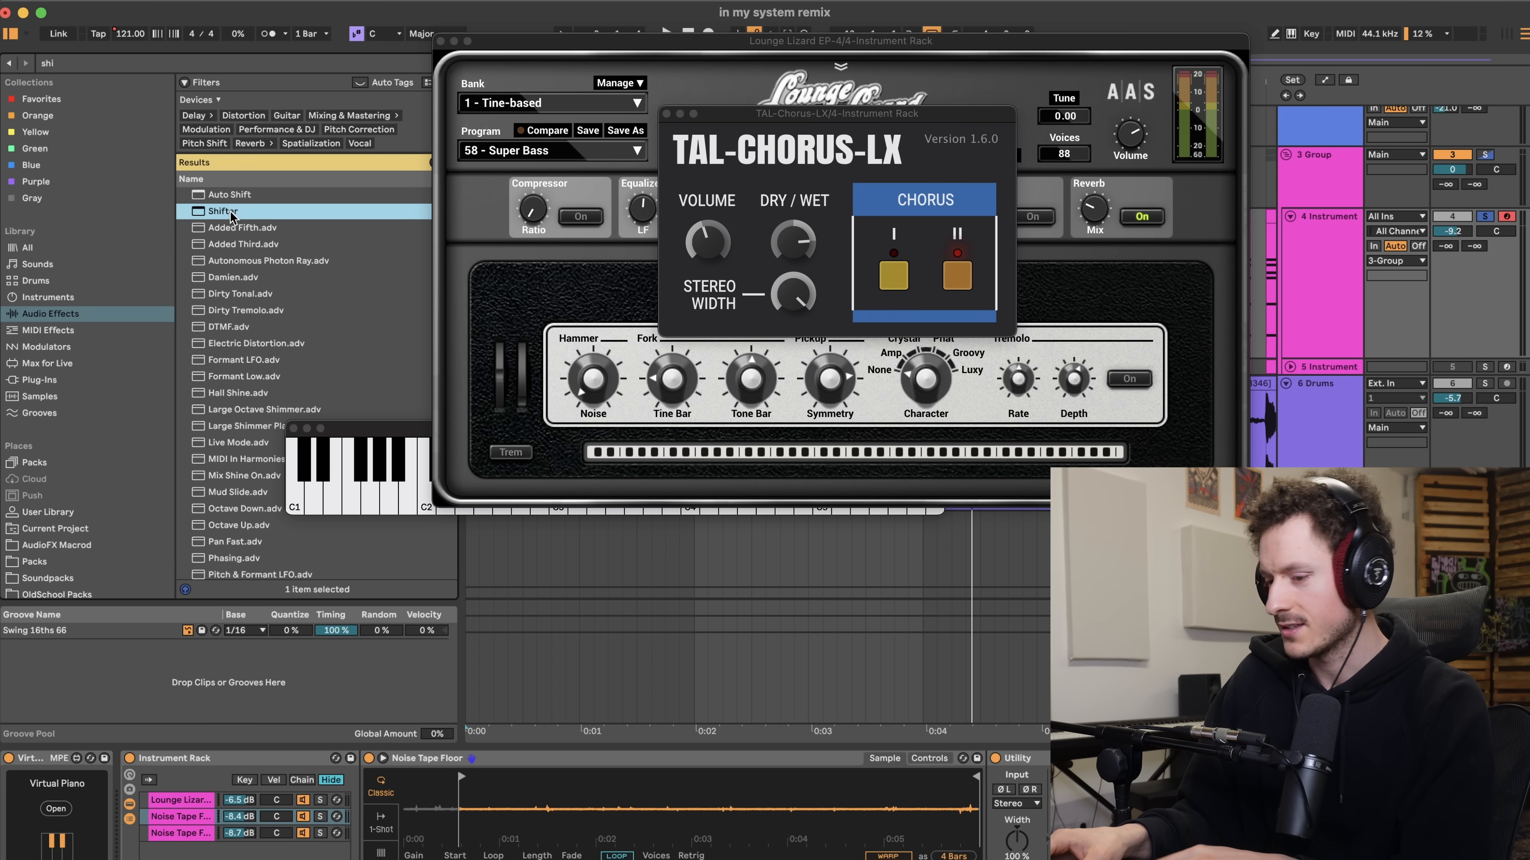
key(Return)
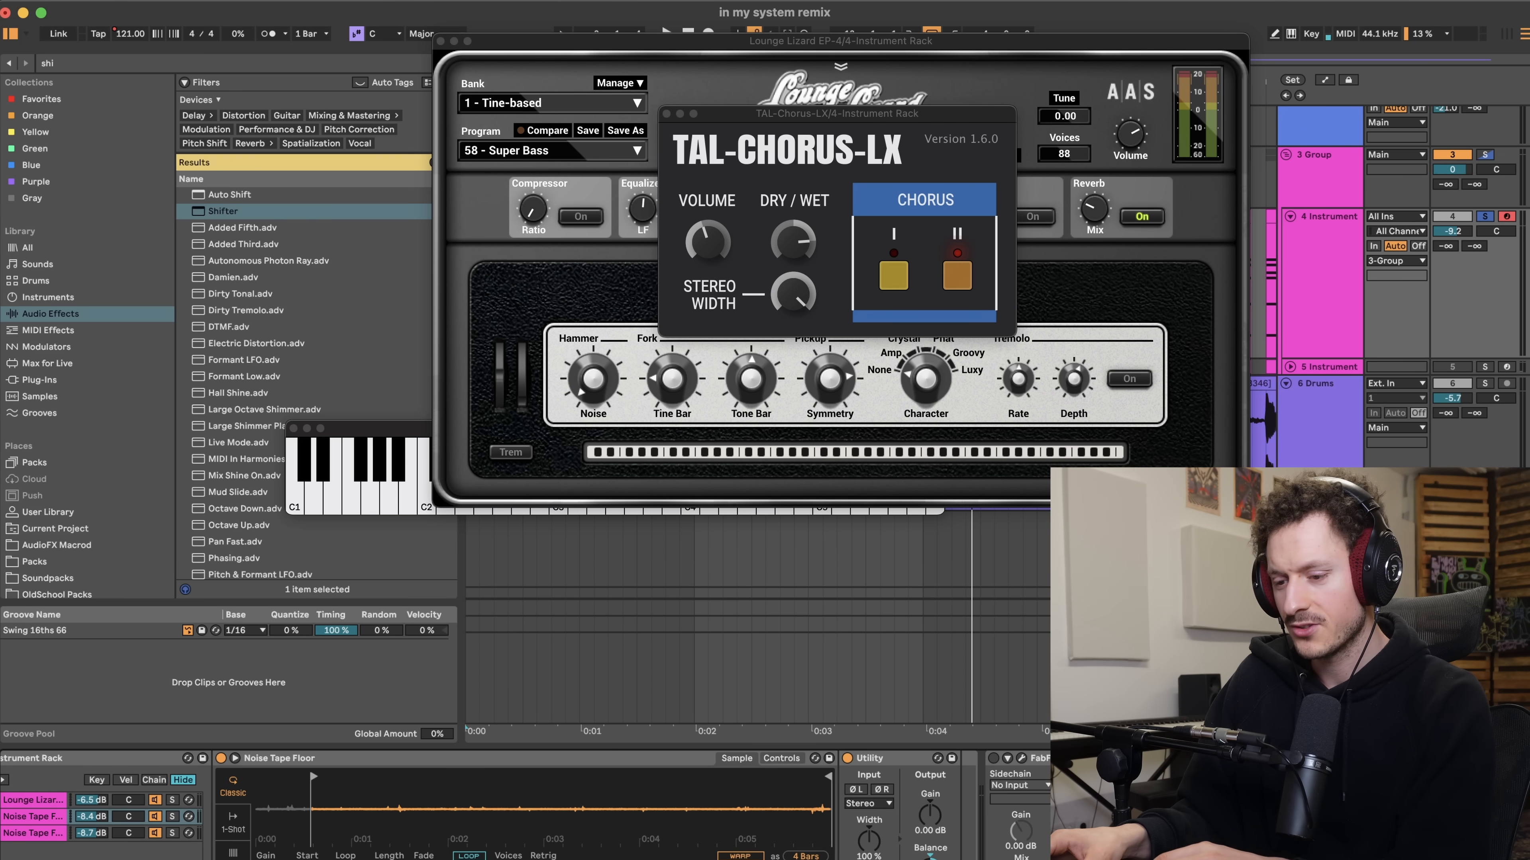
scroll(783, 808, right, 5)
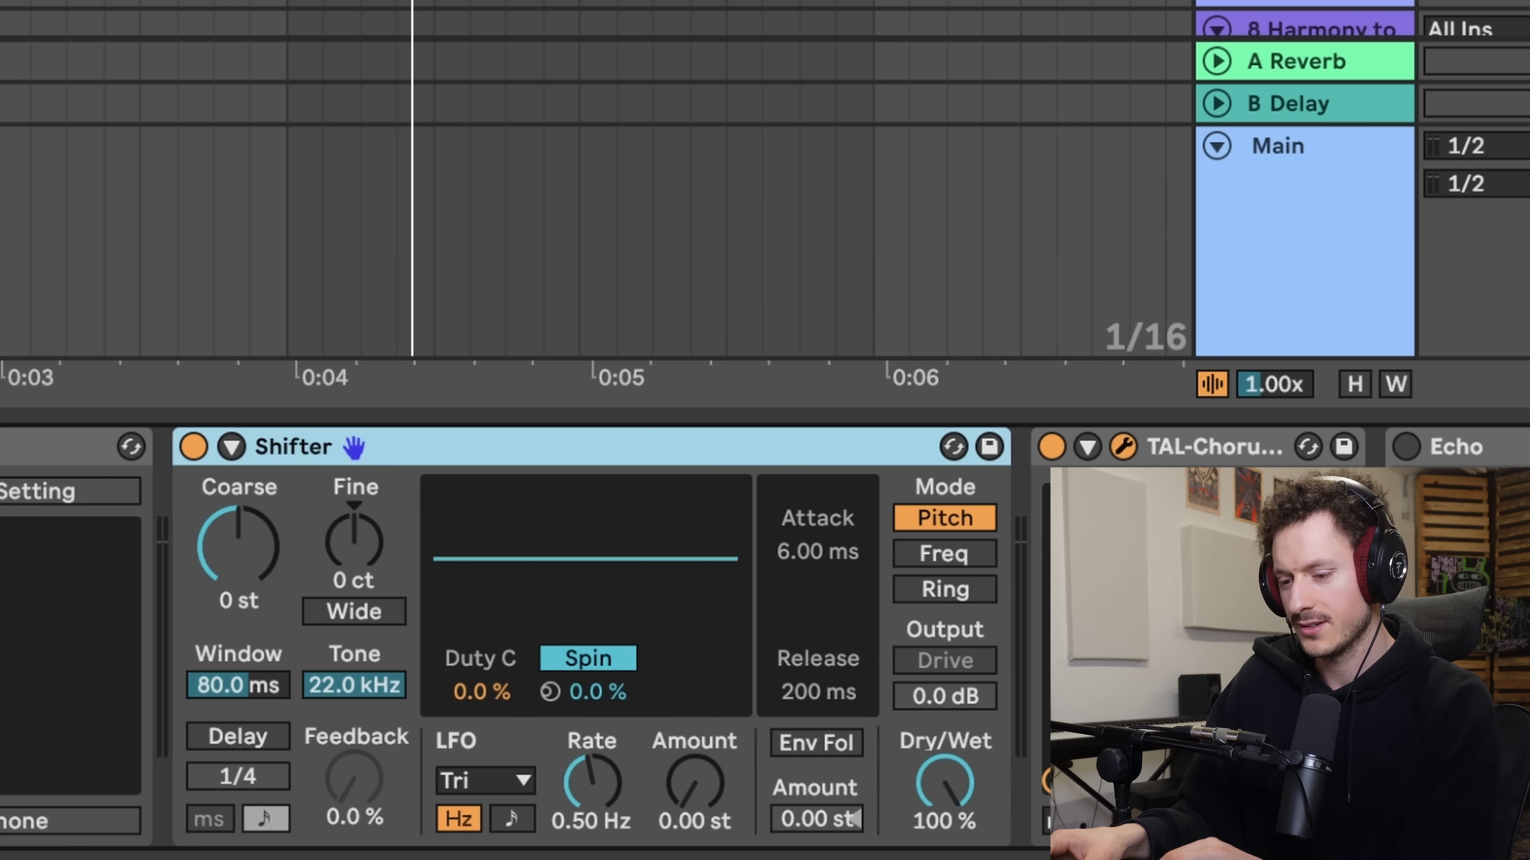
- Turn off TAL-Chorus-LX, enable Wide in Shifter and set its Spread to -6 ct
click(915, 448)
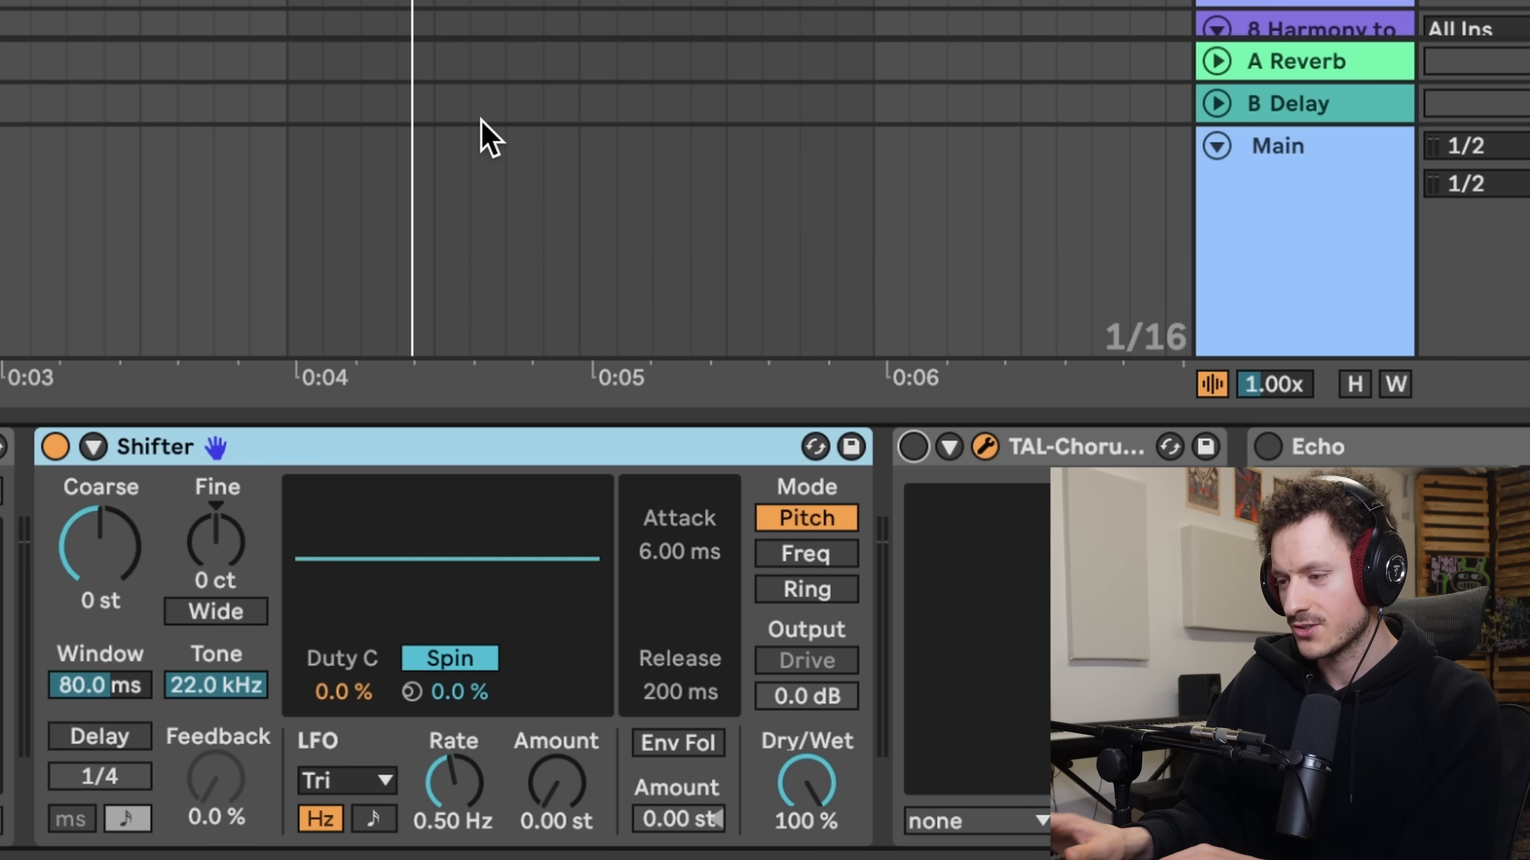
click(216, 612)
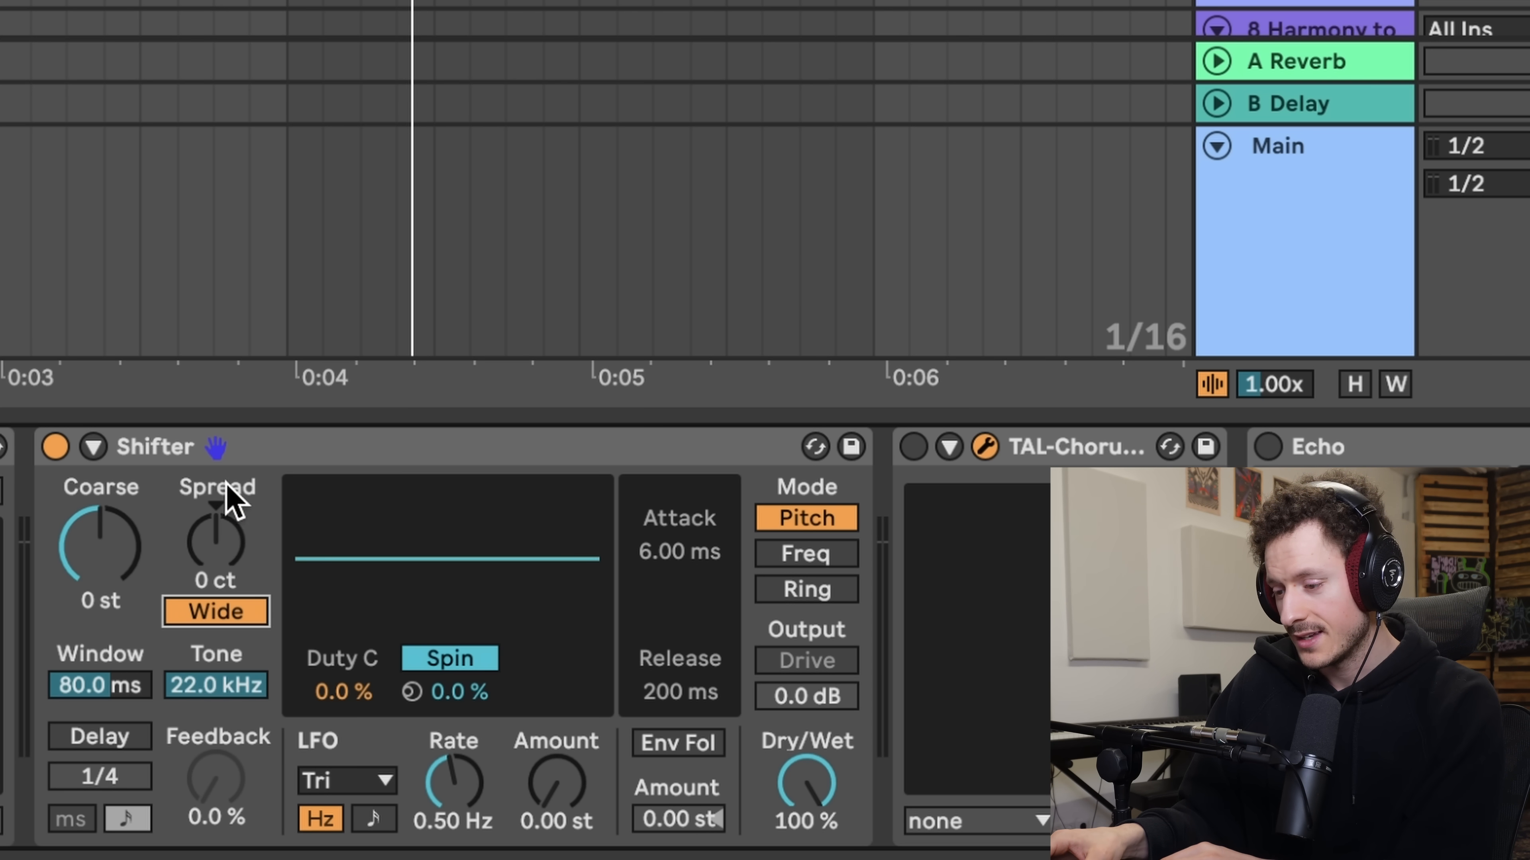
drag(224, 543, 223, 551)
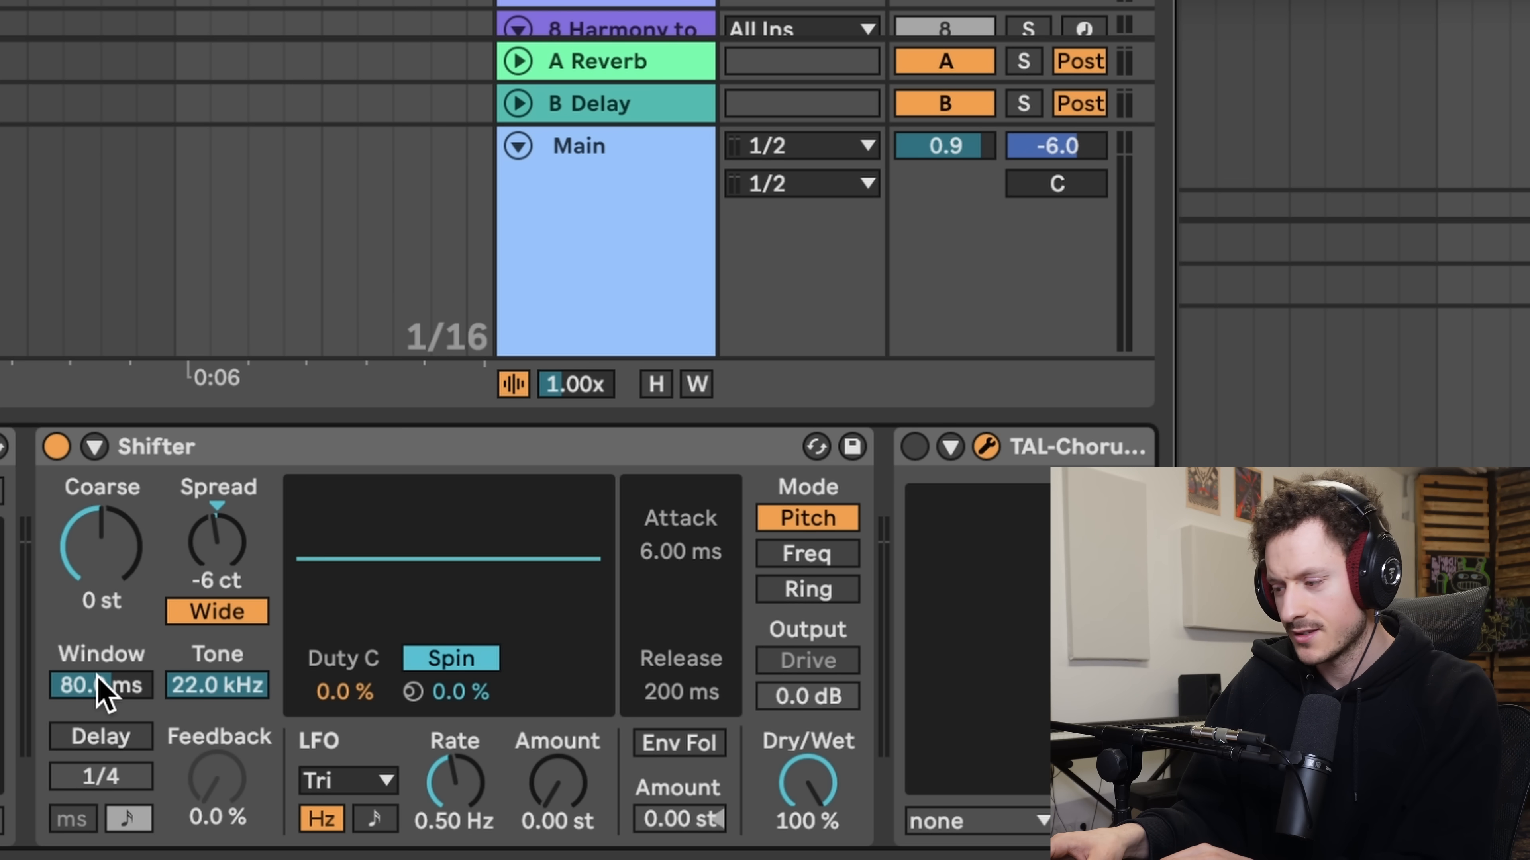
- Set Shifter's Window to 65.6 ms, Tone to 13.3 kHz and Dry/Wet to 52%
drag(103, 693, 103, 708)
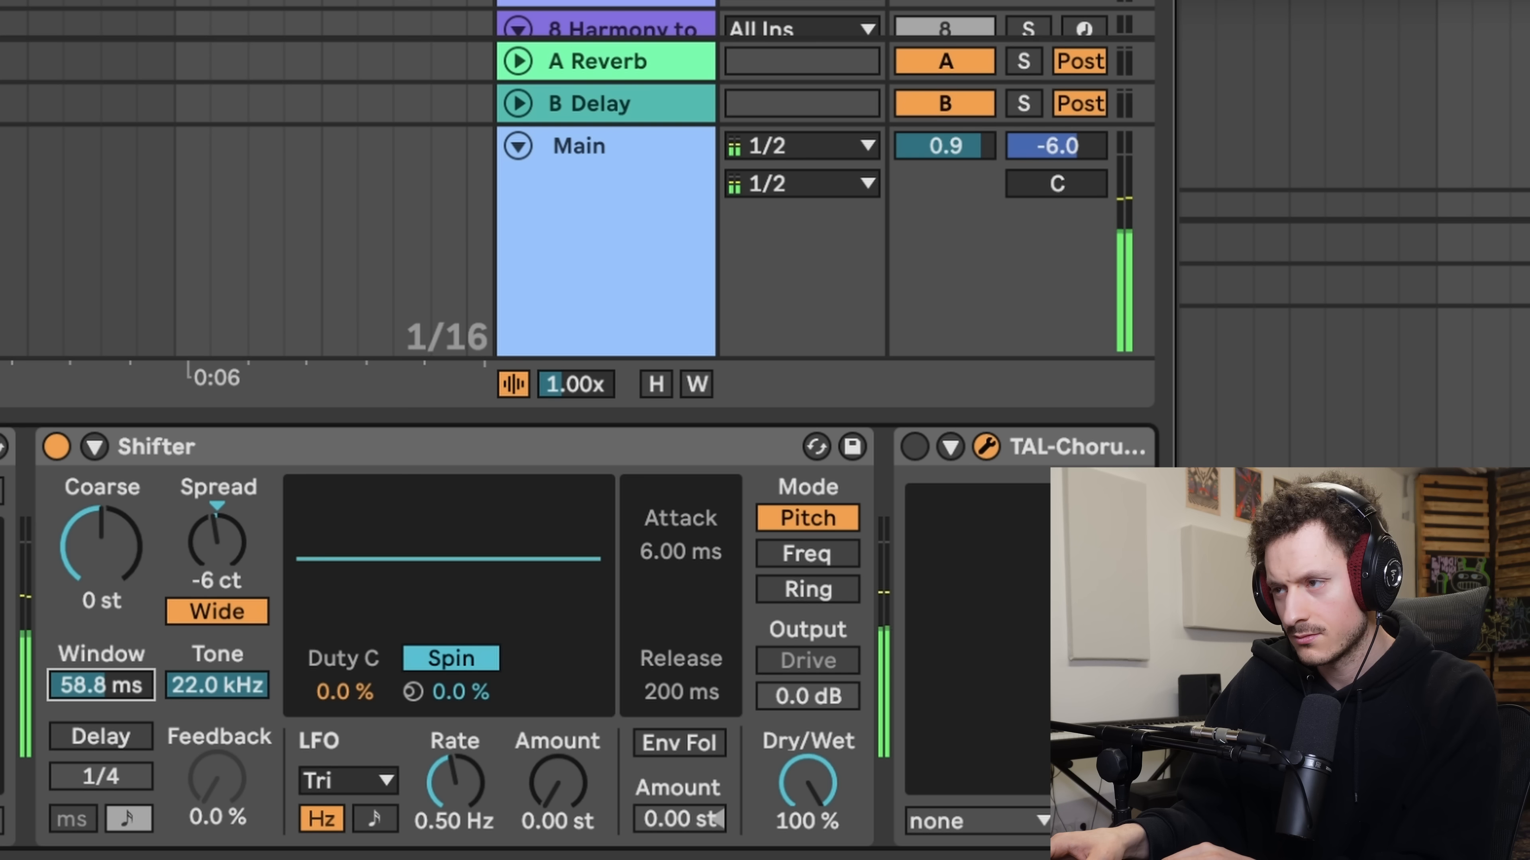
drag(102, 693, 102, 686)
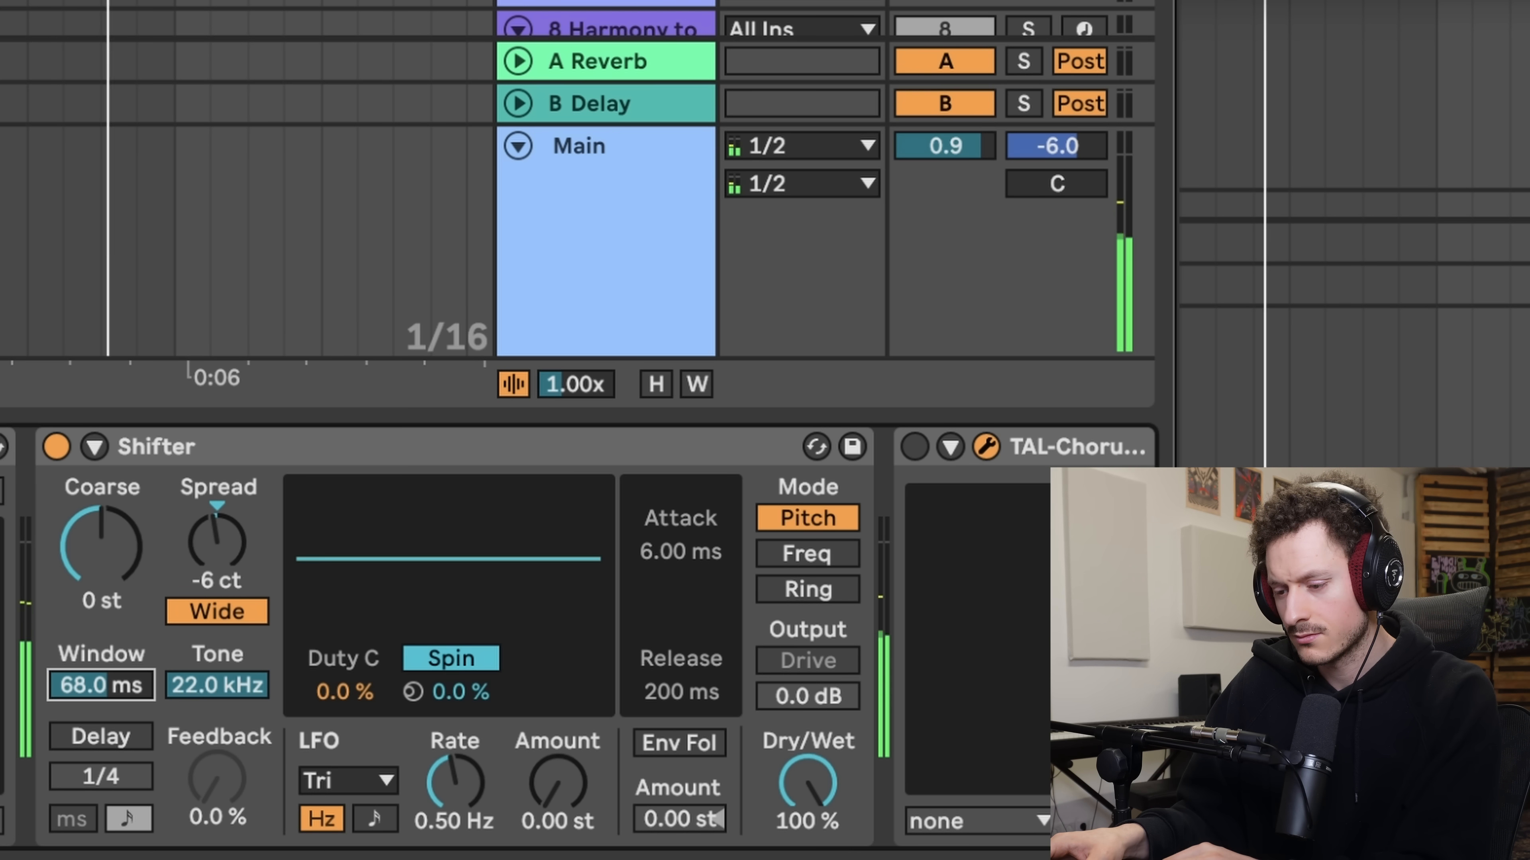
drag(208, 689, 123, 702)
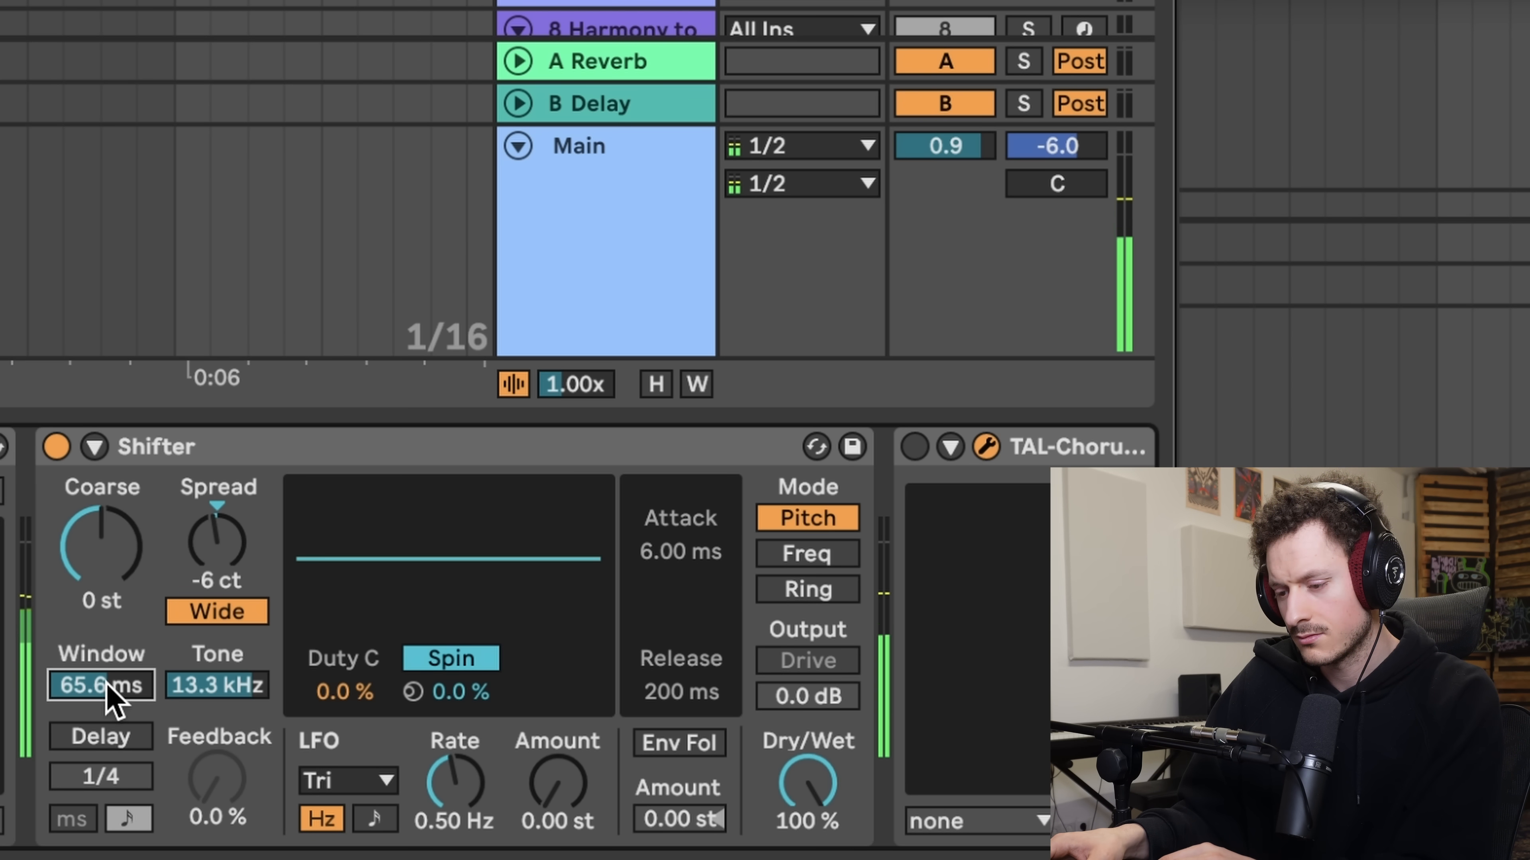
drag(807, 783, 807, 792)
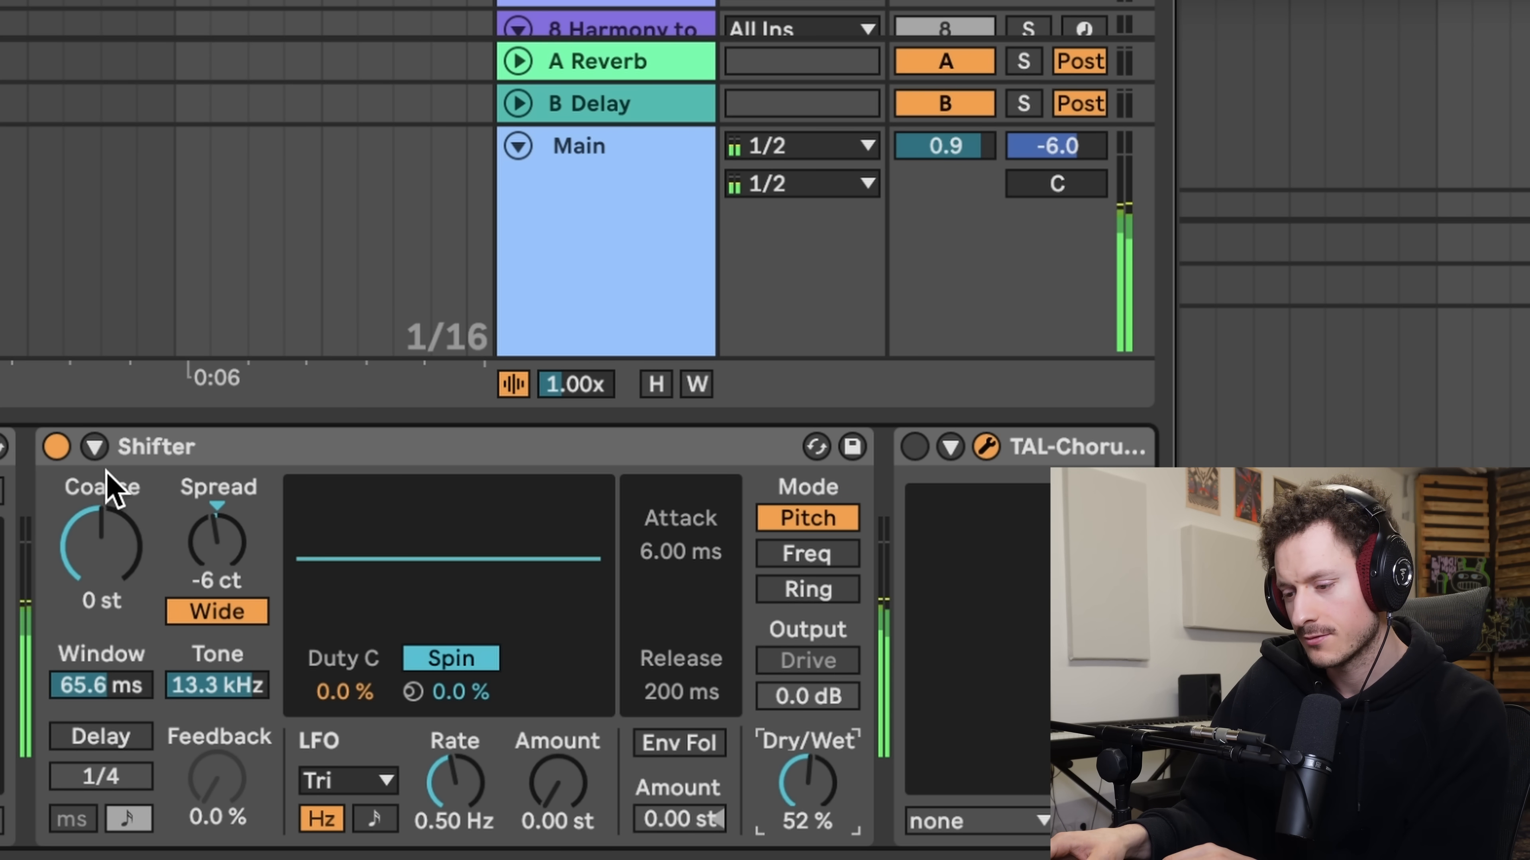
- Compare Shifter with TAL-Chorus-LX during playback by switching each on and off, and lower the TAL-Chorus-LX Dry/Wet amount
click(58, 447)
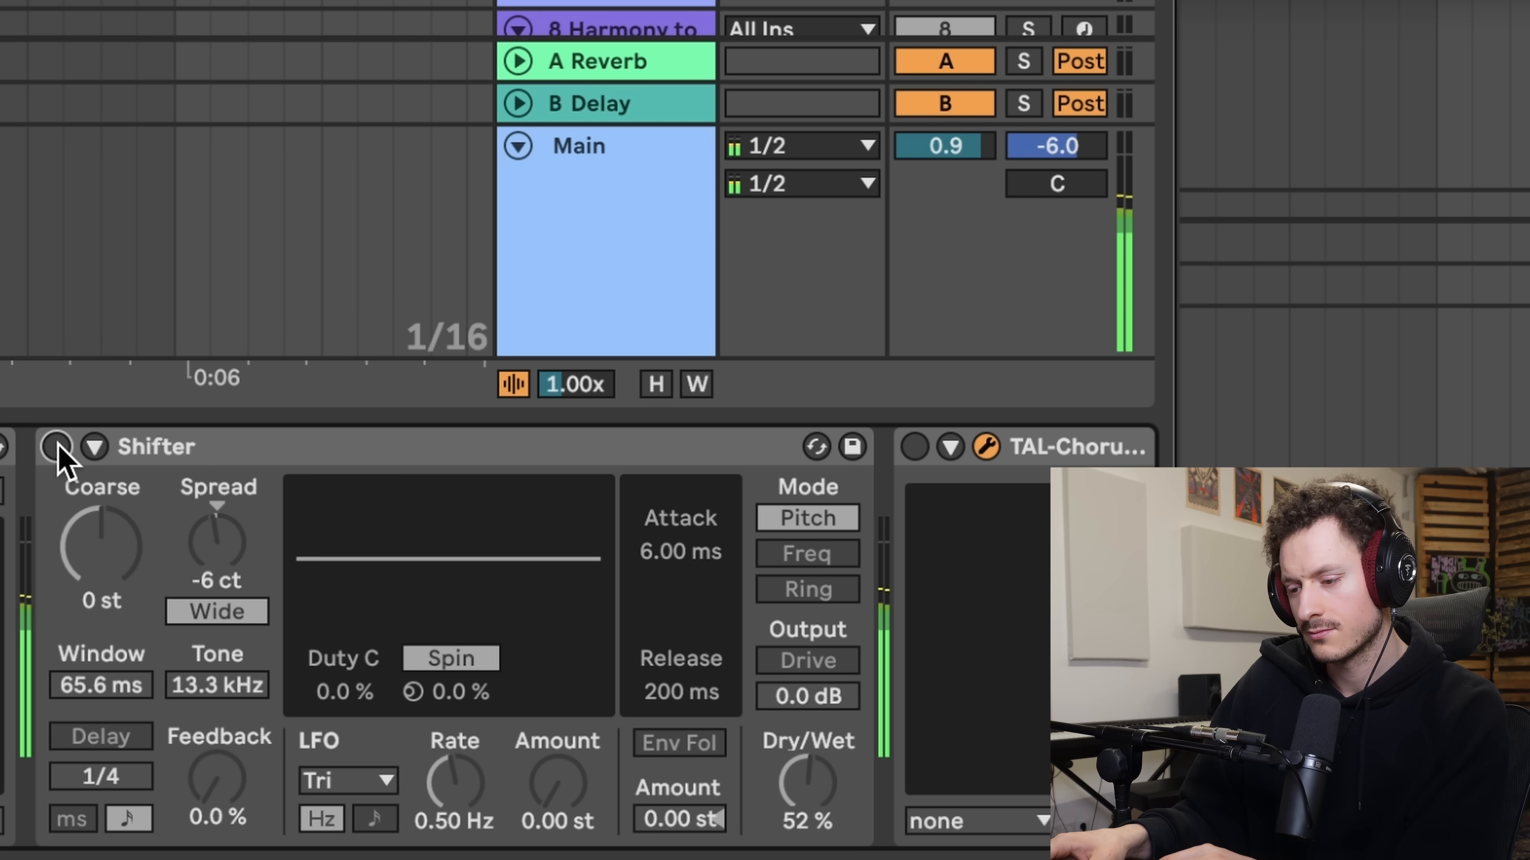
click(57, 447)
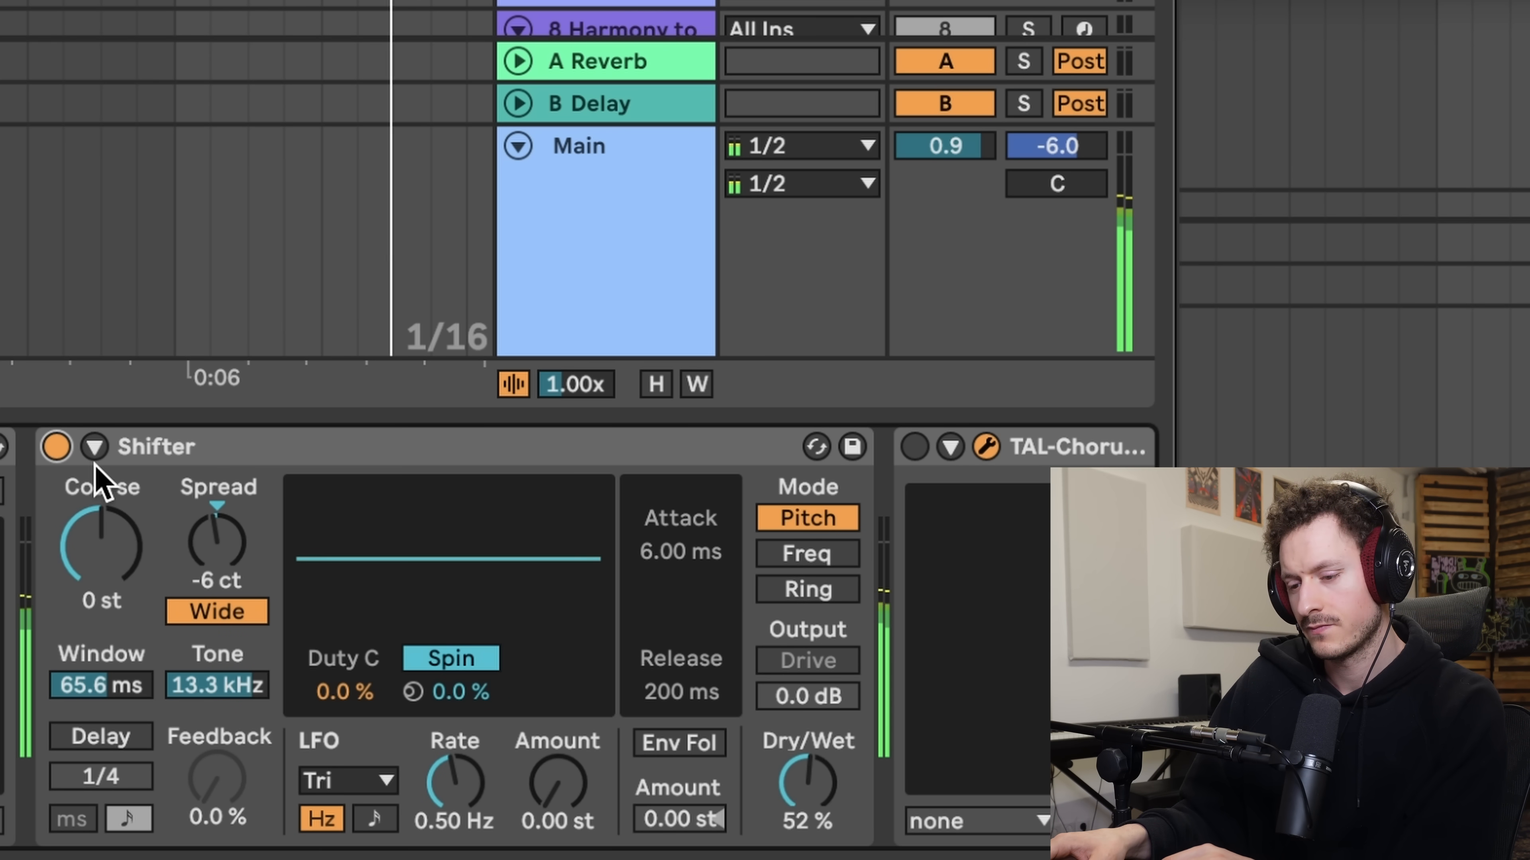
click(58, 447)
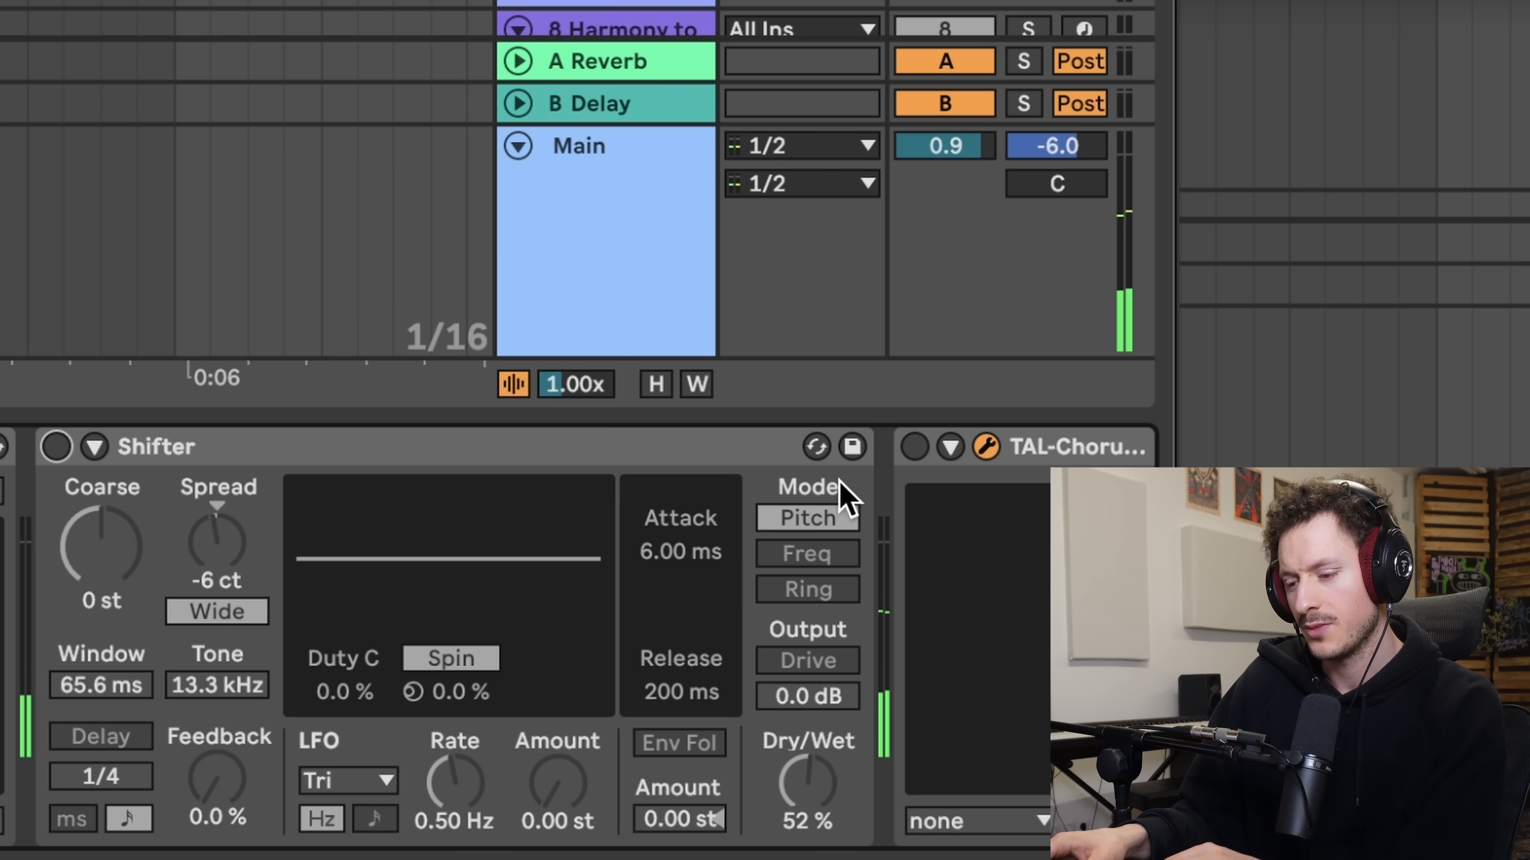
click(914, 447)
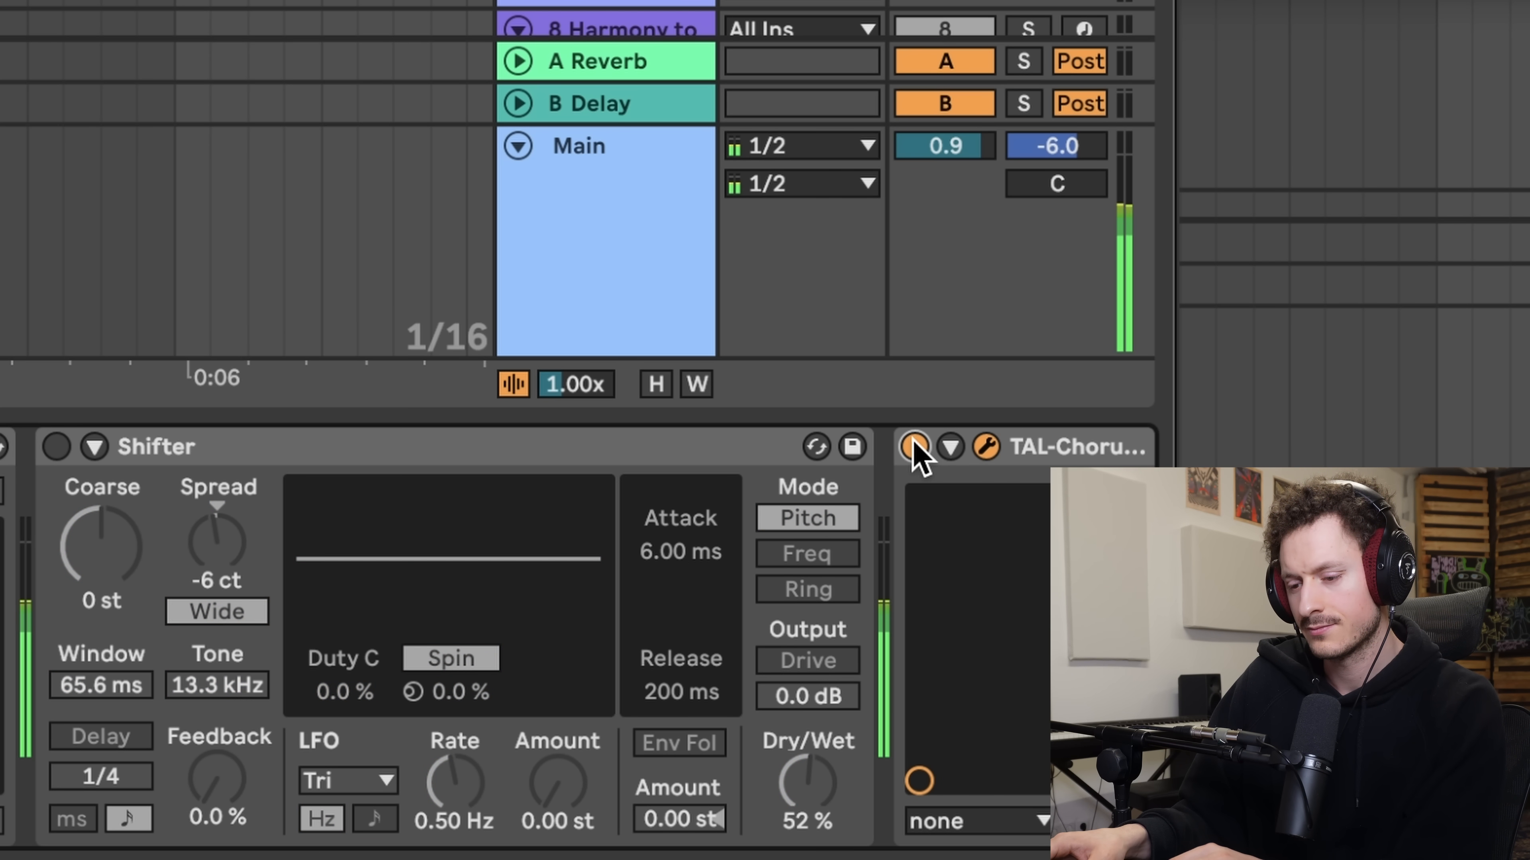
click(914, 447)
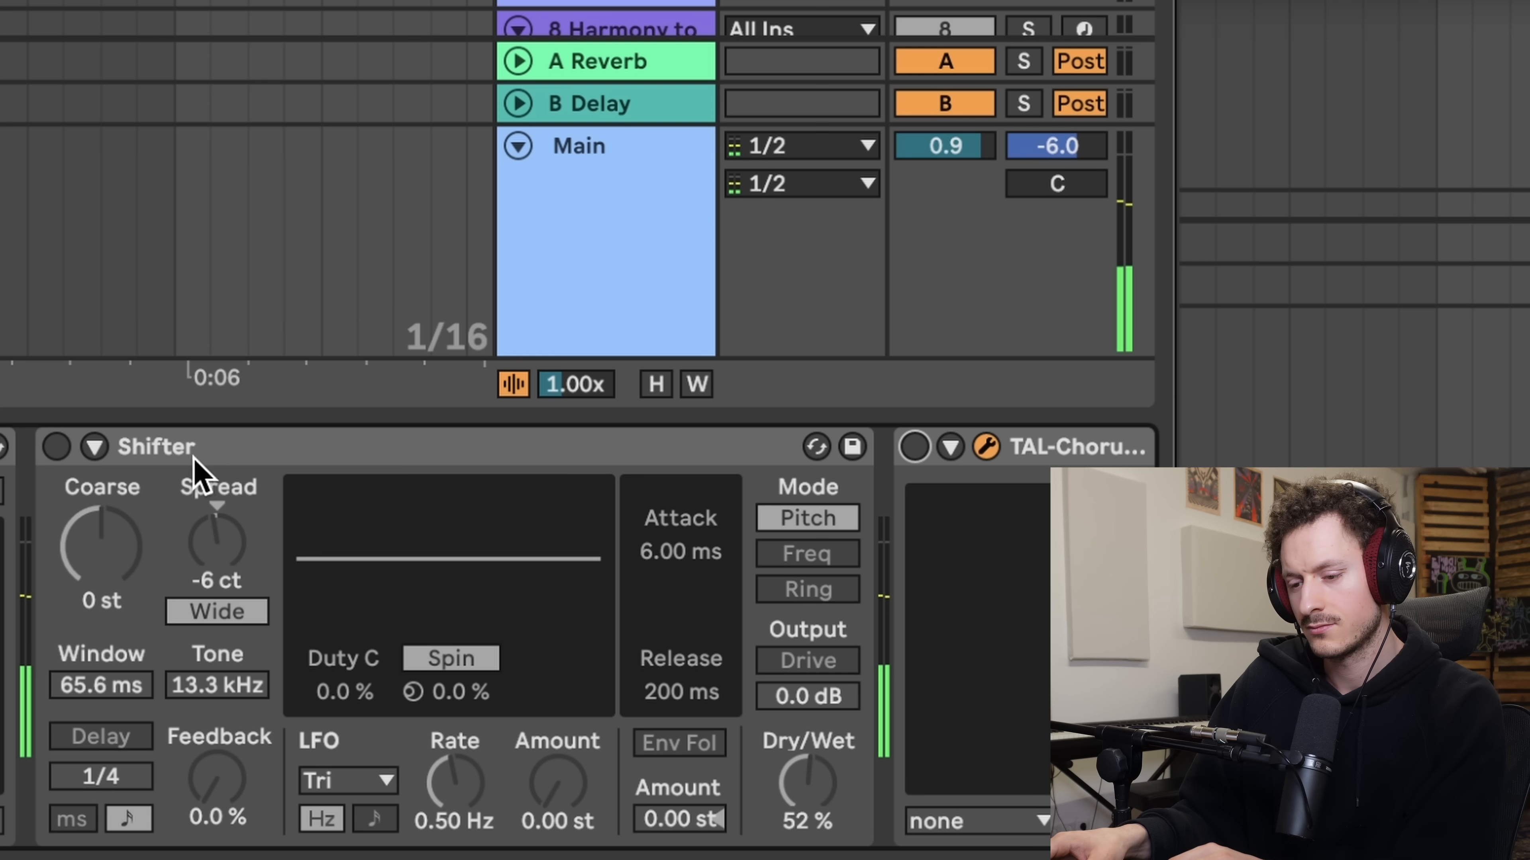
click(57, 447)
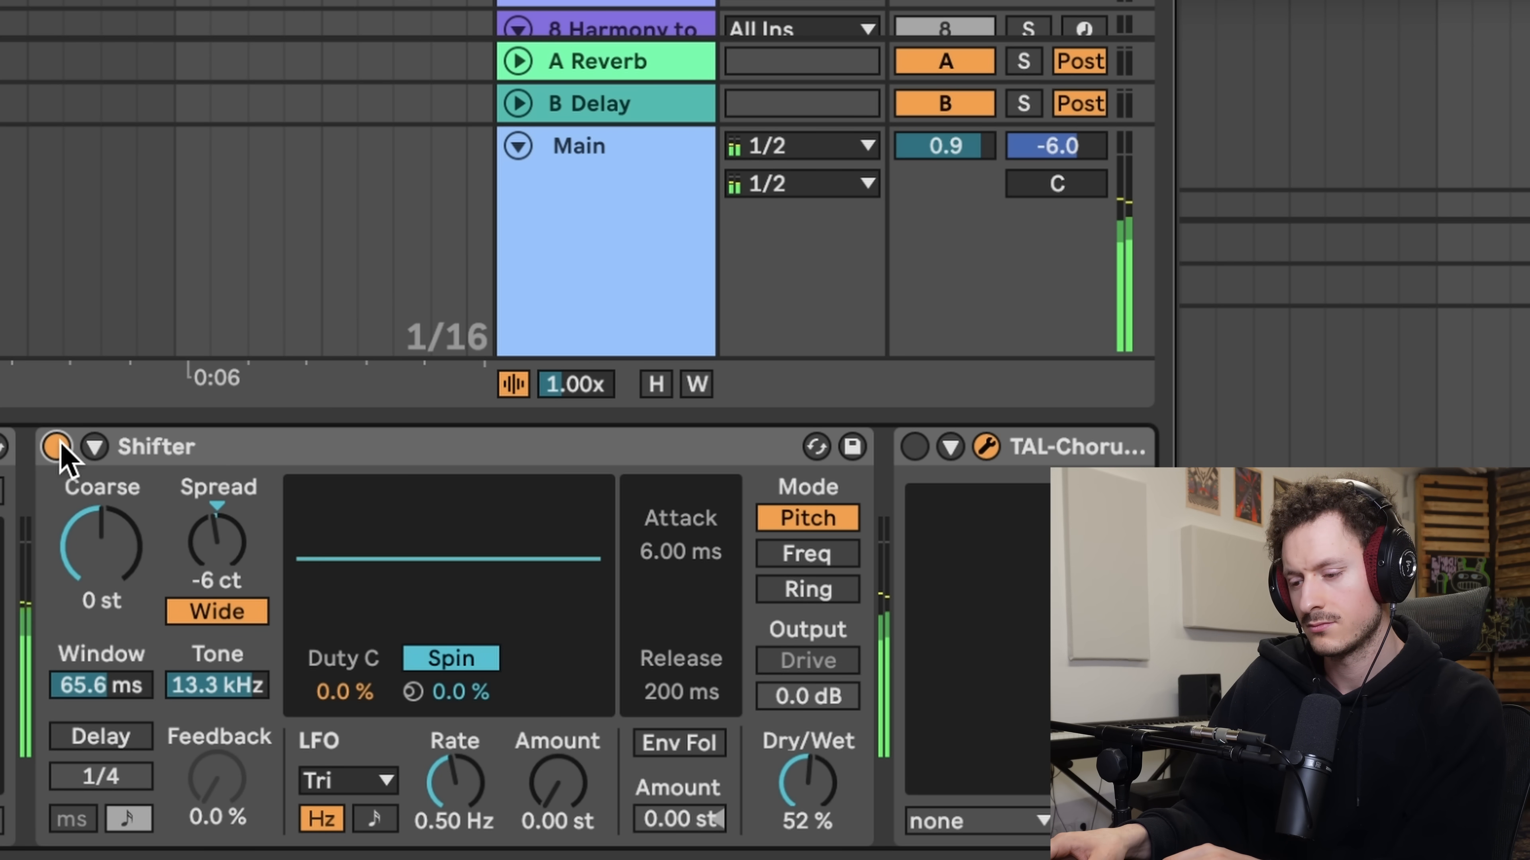
drag(855, 768, 855, 780)
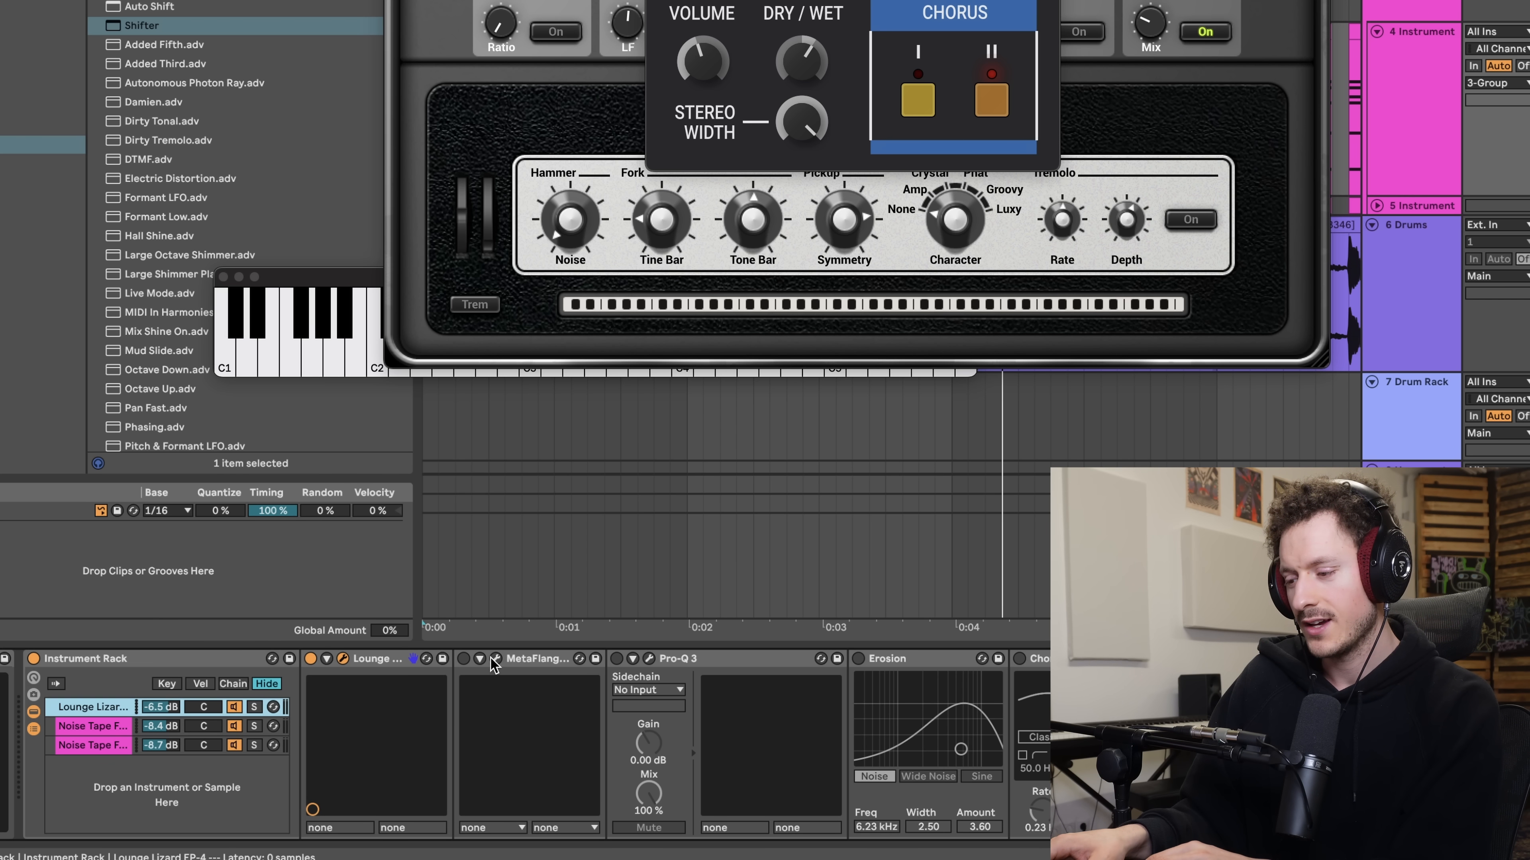
- Turn on MetaFlanger in the Lounge Lizard chain, open its window and set Mix to 37
click(464, 659)
click(496, 659)
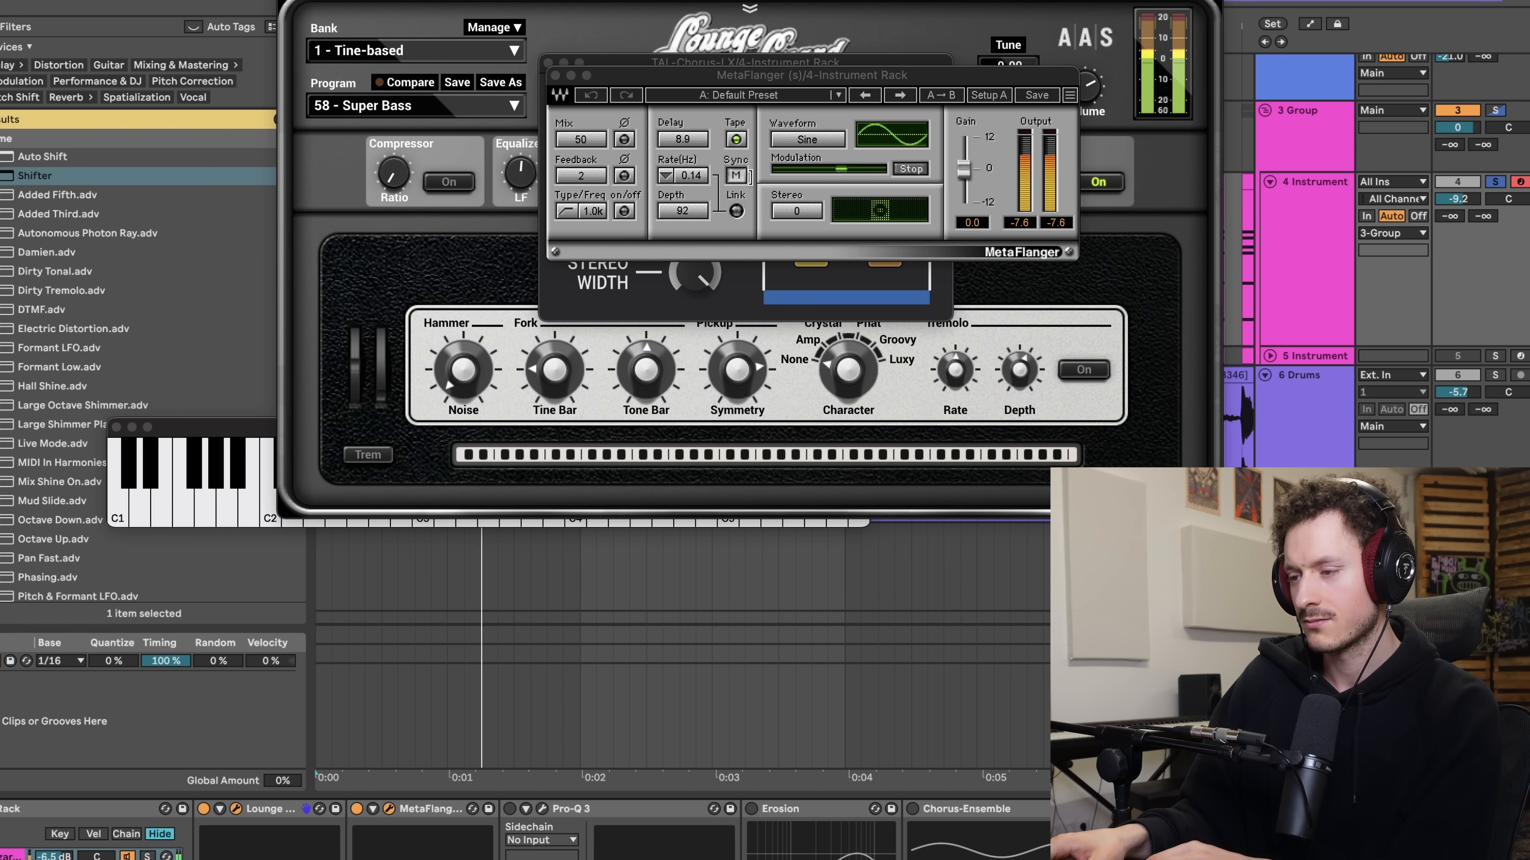
mouse_move(580, 140)
mouse_down()
mouse_move(580, 153)
mouse_move(584, 139)
mouse_up()
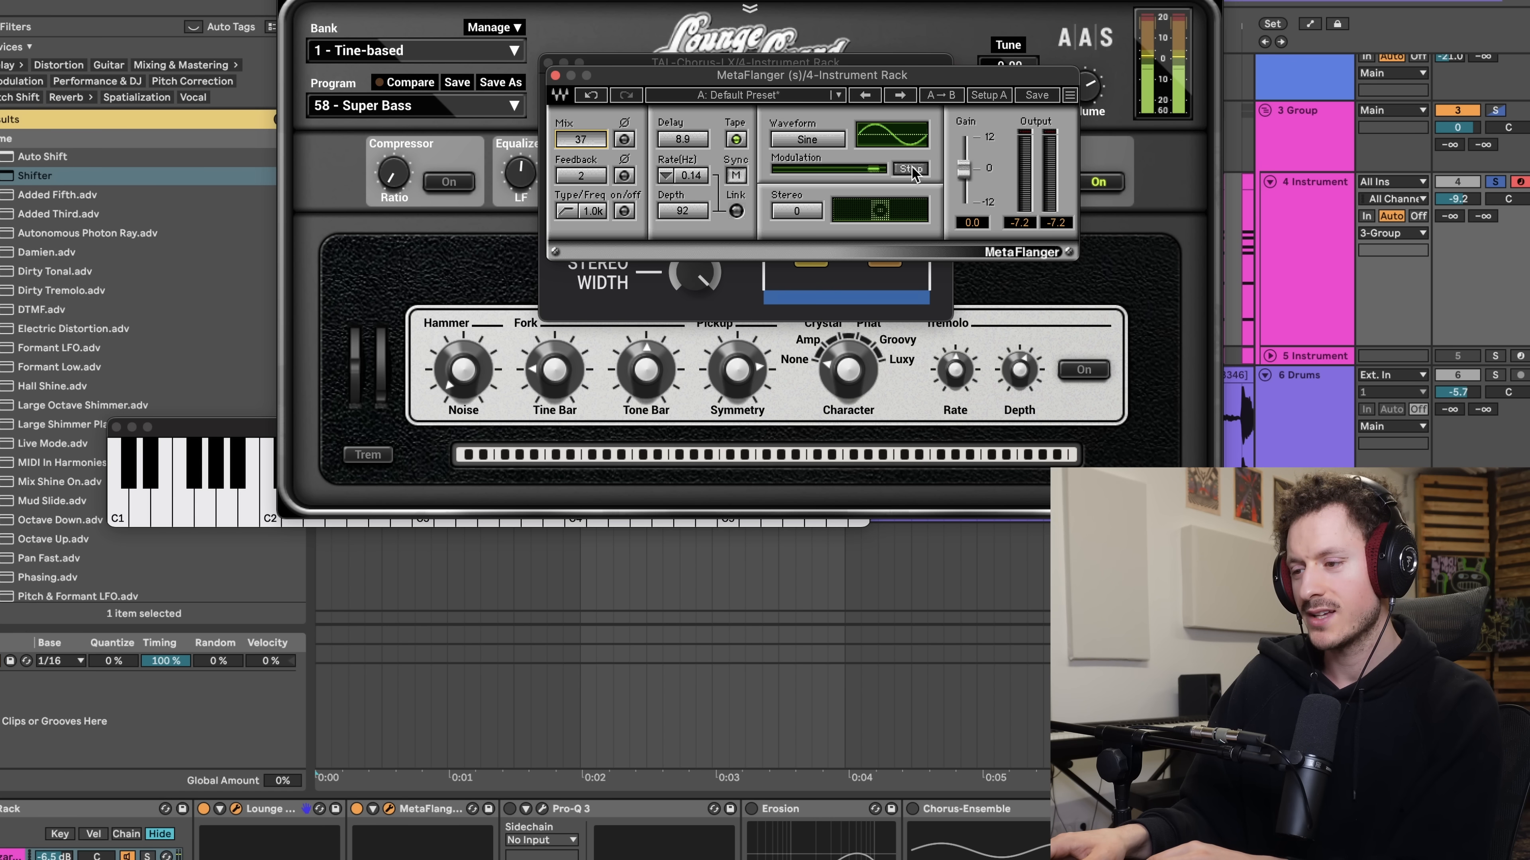
- Turn on the Erosion effect in the Lounge Lizard chain
scroll(747, 853, right, 3)
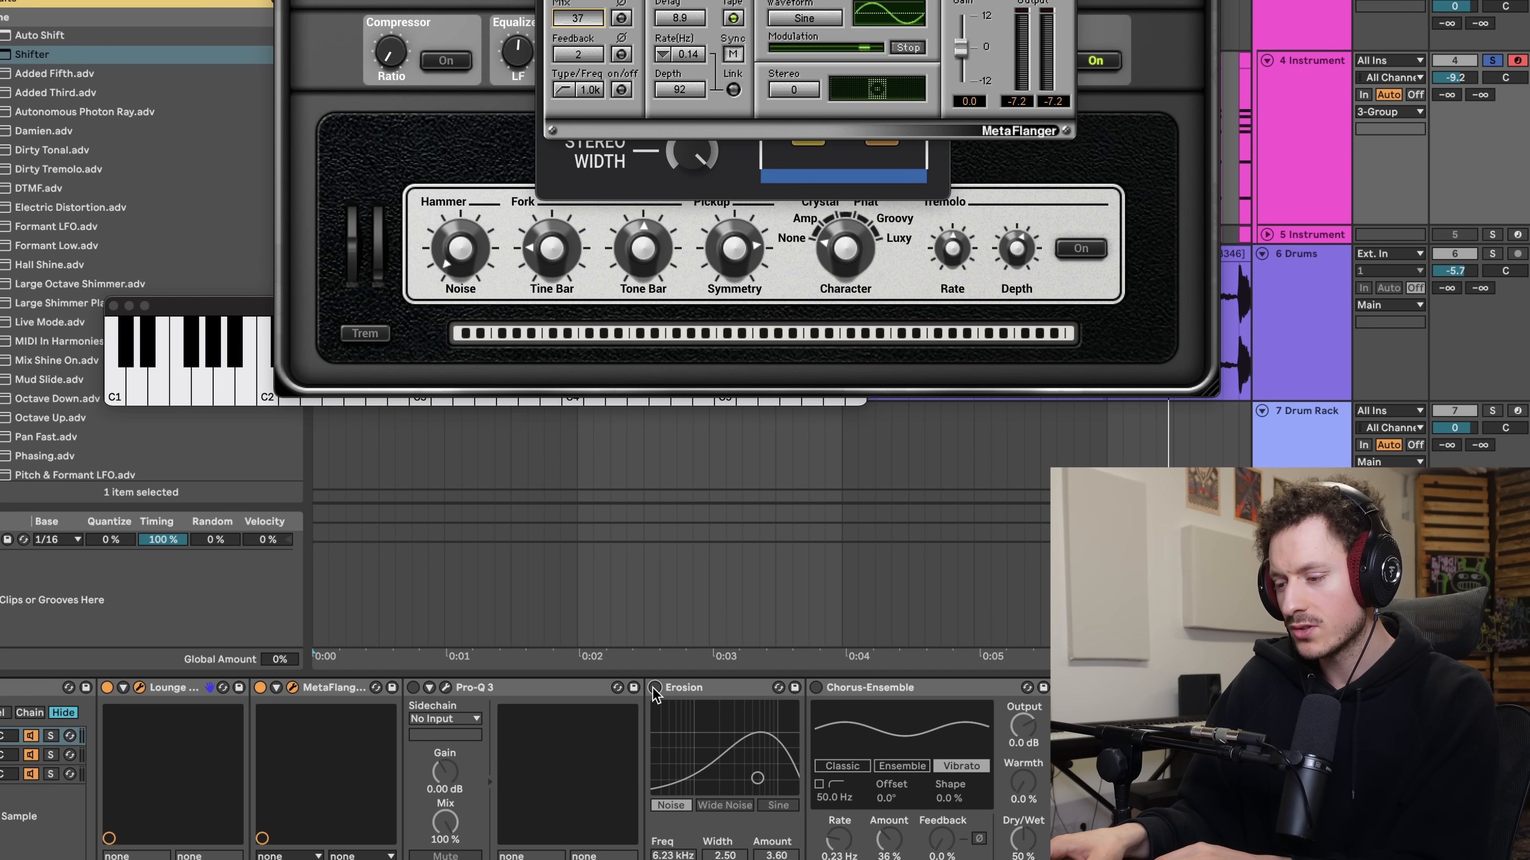
click(655, 687)
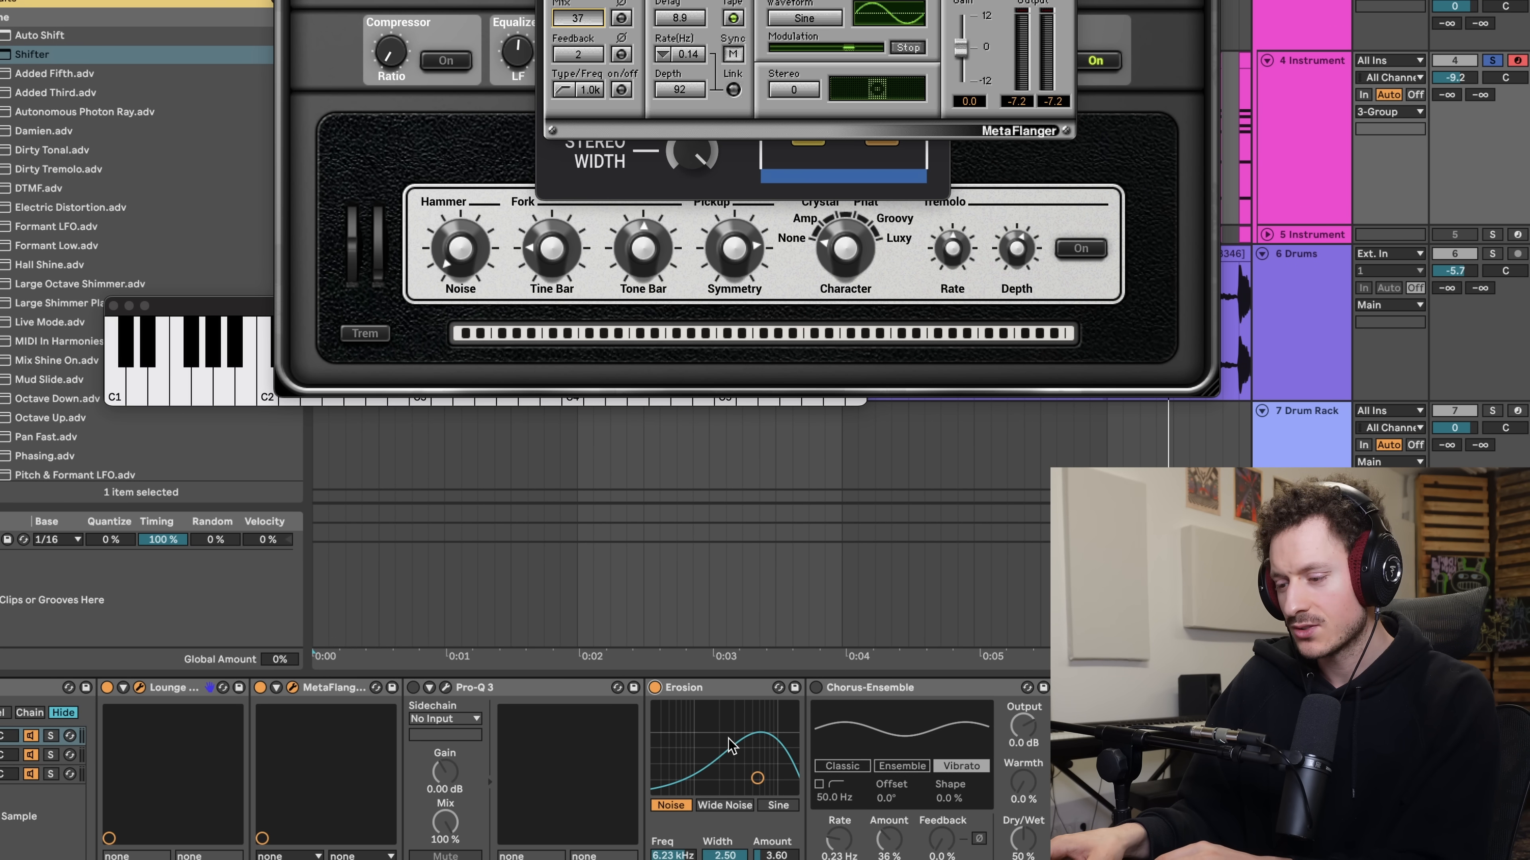
- Set Erosion to a frequency of 5.69 kHz and an amount of 7.61, and try Chorus-Ensemble on and off
mouse_move(758, 778)
mouse_down()
mouse_move(752, 759)
mouse_move(755, 773)
mouse_up()
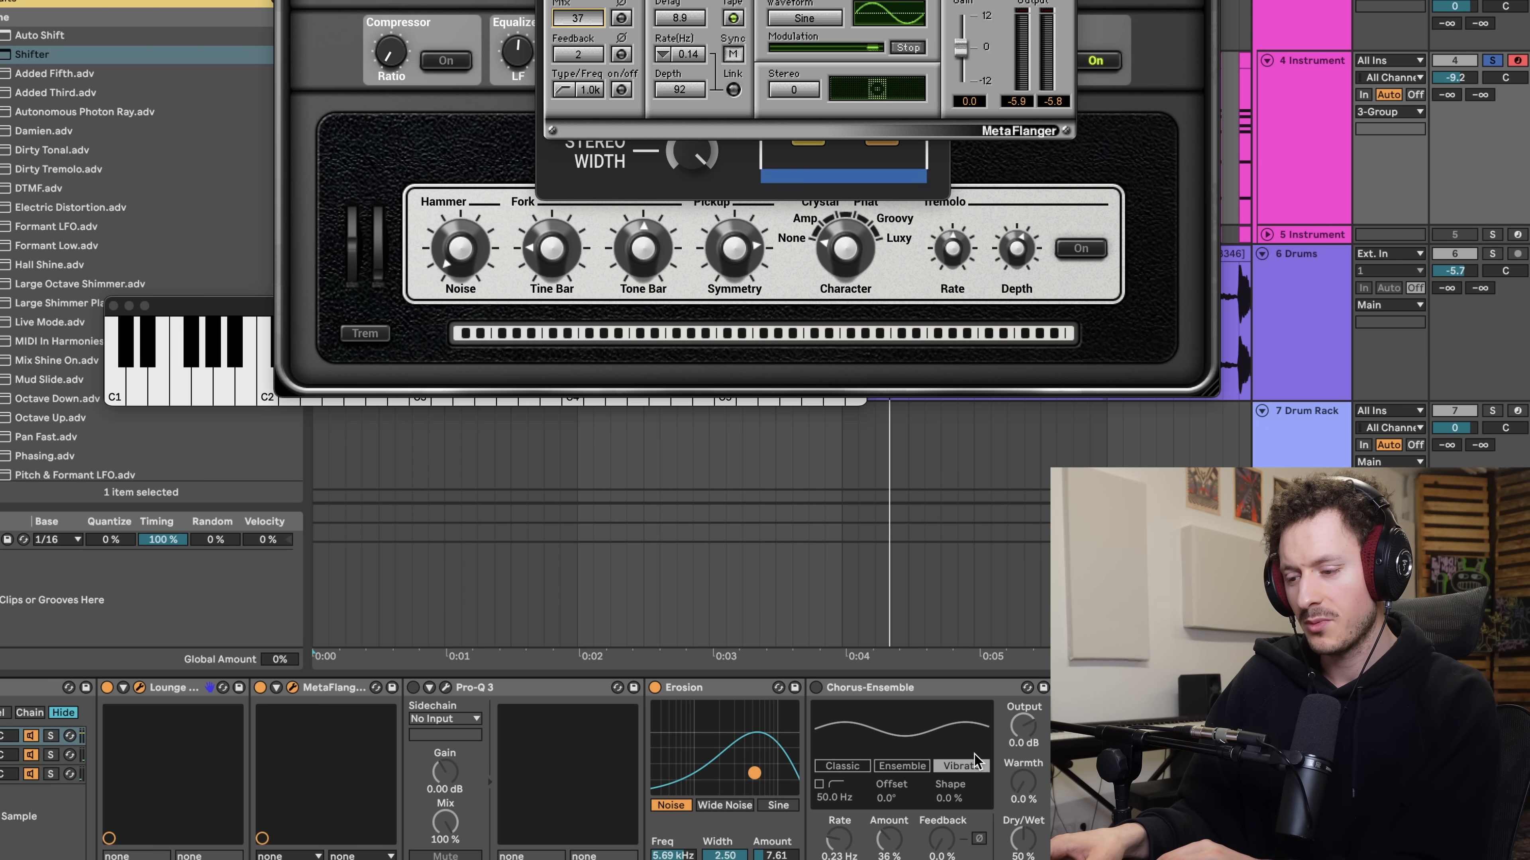
scroll(990, 762, right, 1)
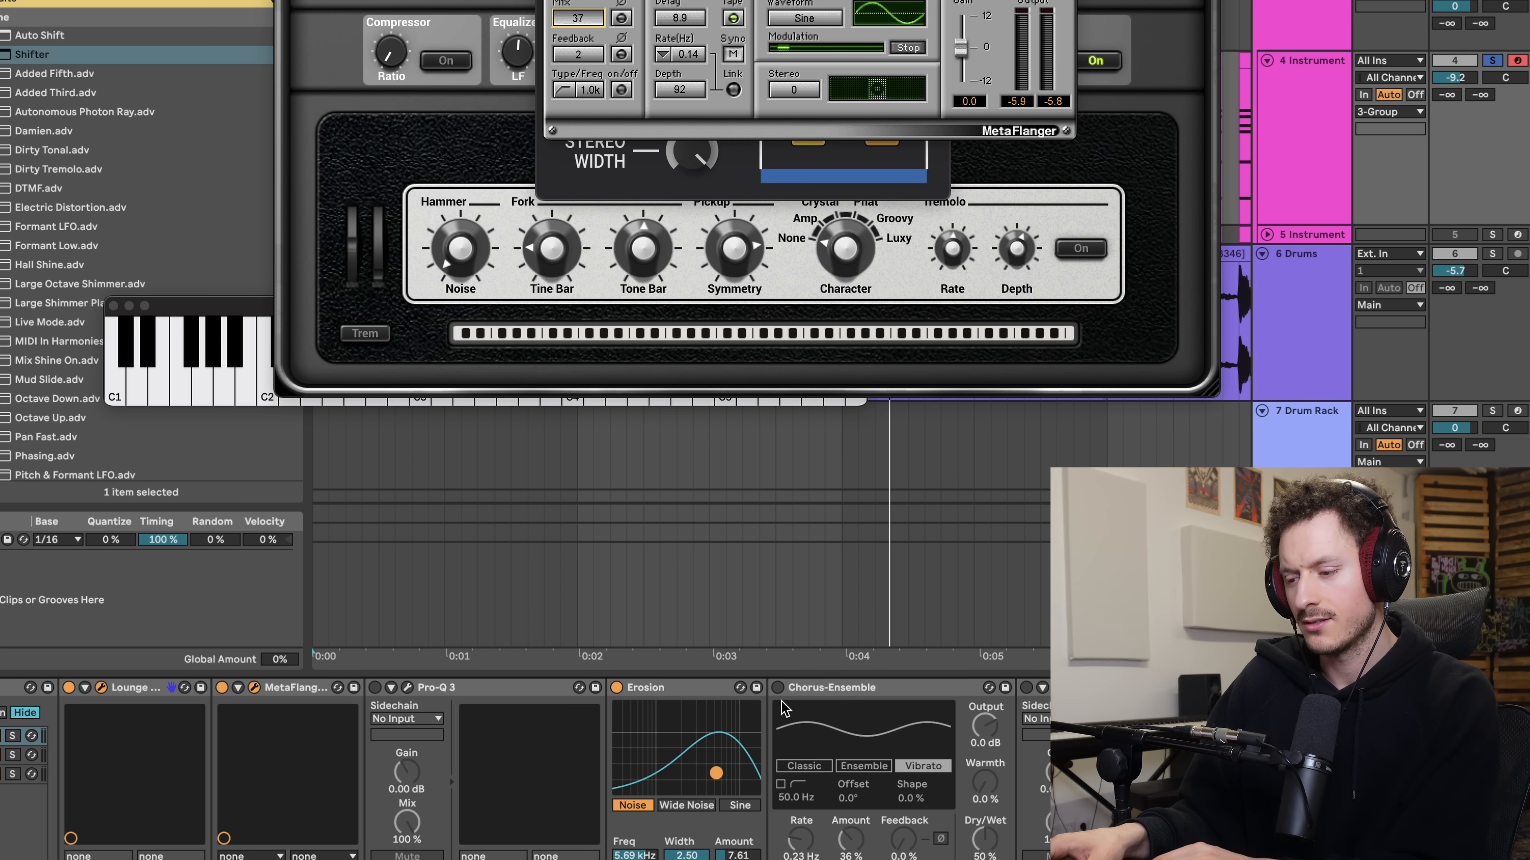
click(778, 688)
click(778, 688)
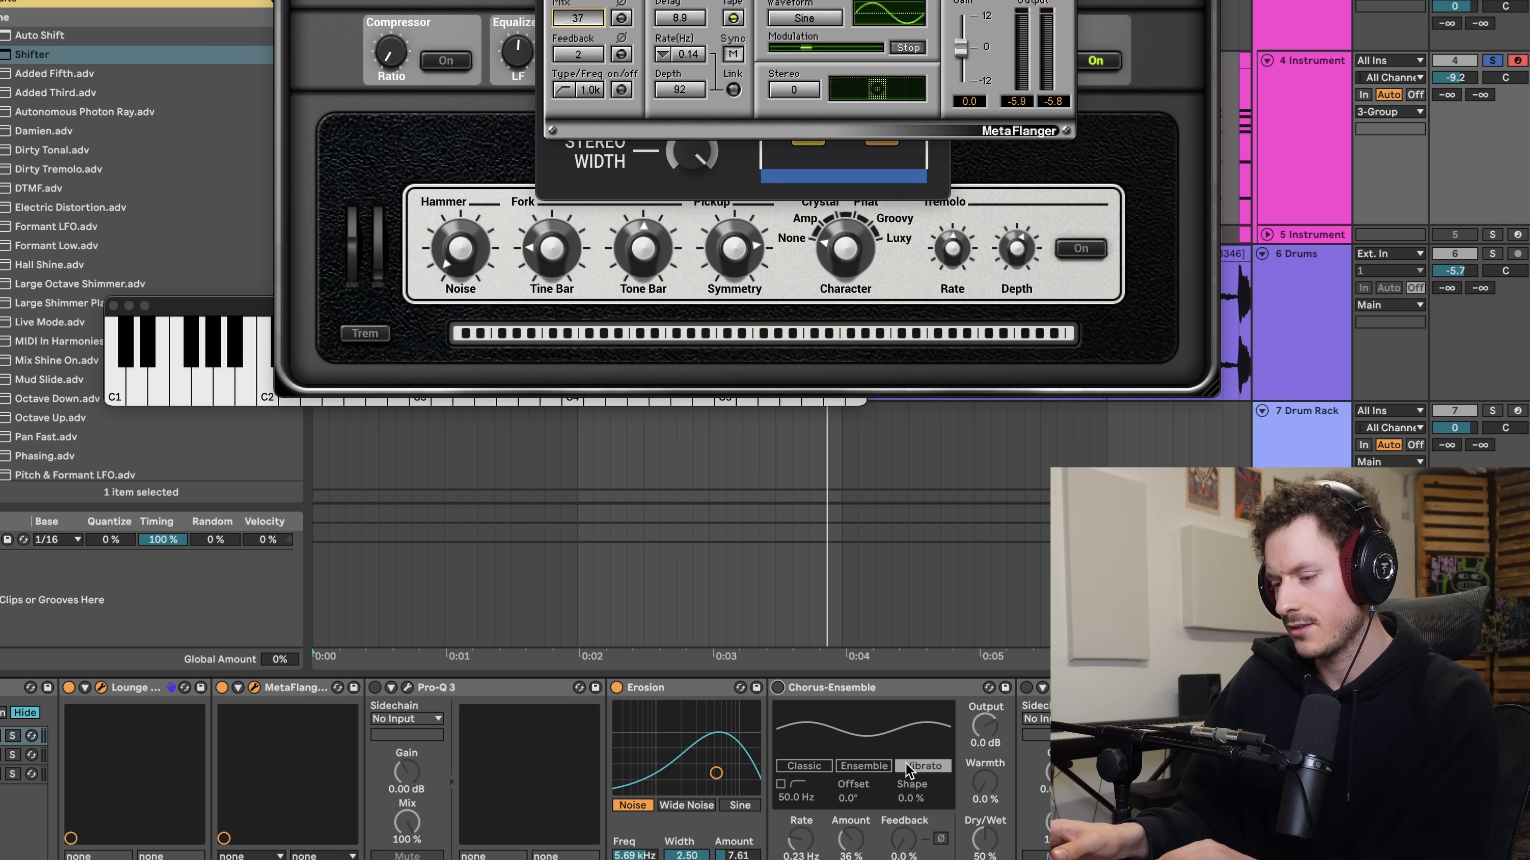
- Audition the sound in mono by toggling Mono in Utility, and narrow its Width to 66% during playback
scroll(831, 744, right, 3)
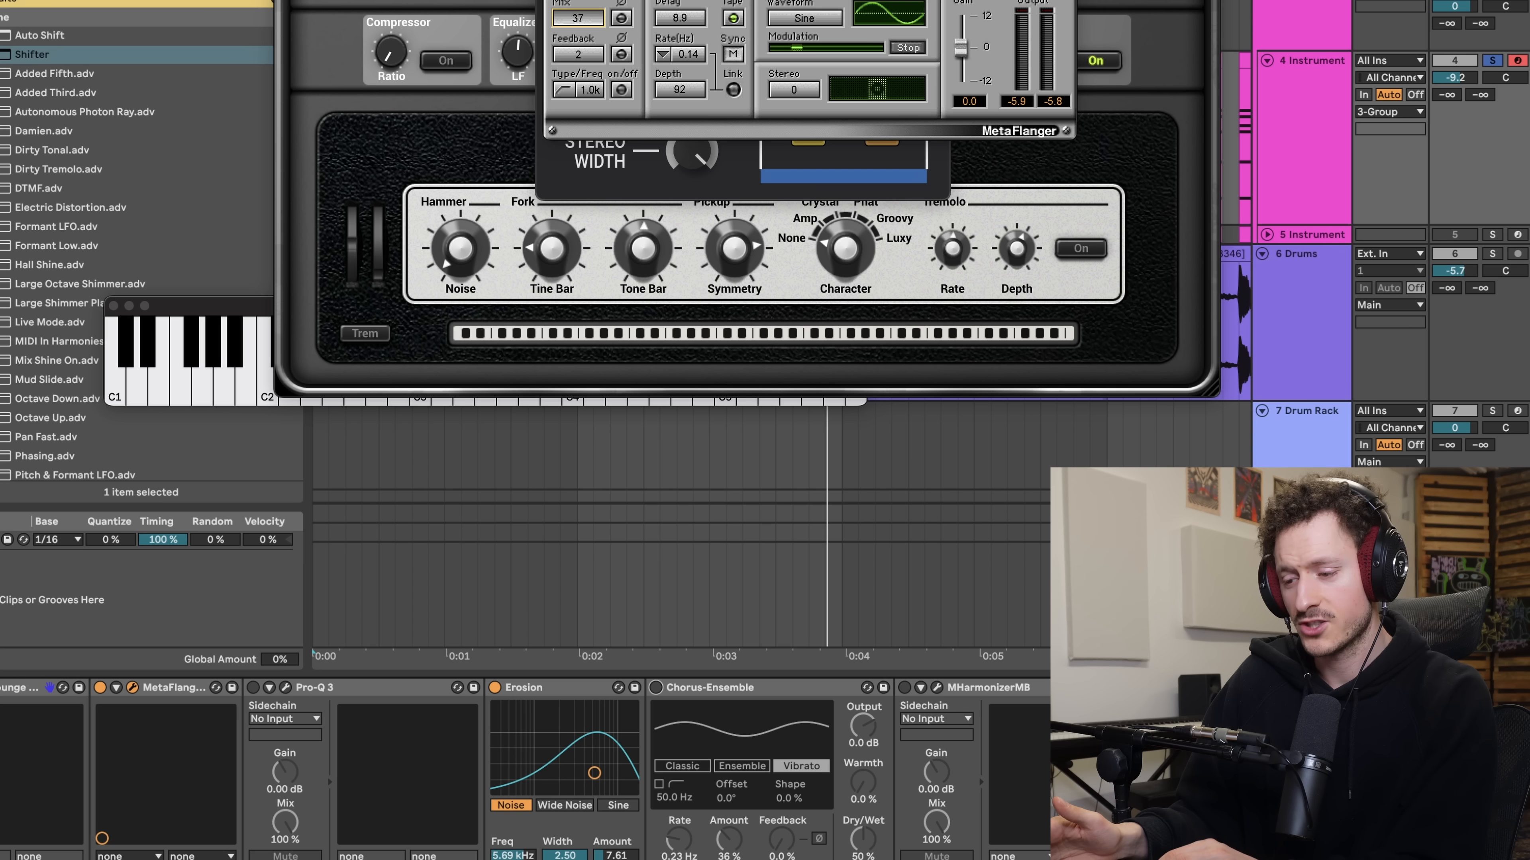
scroll(457, 771, right, 7)
scroll(524, 771, right, 15)
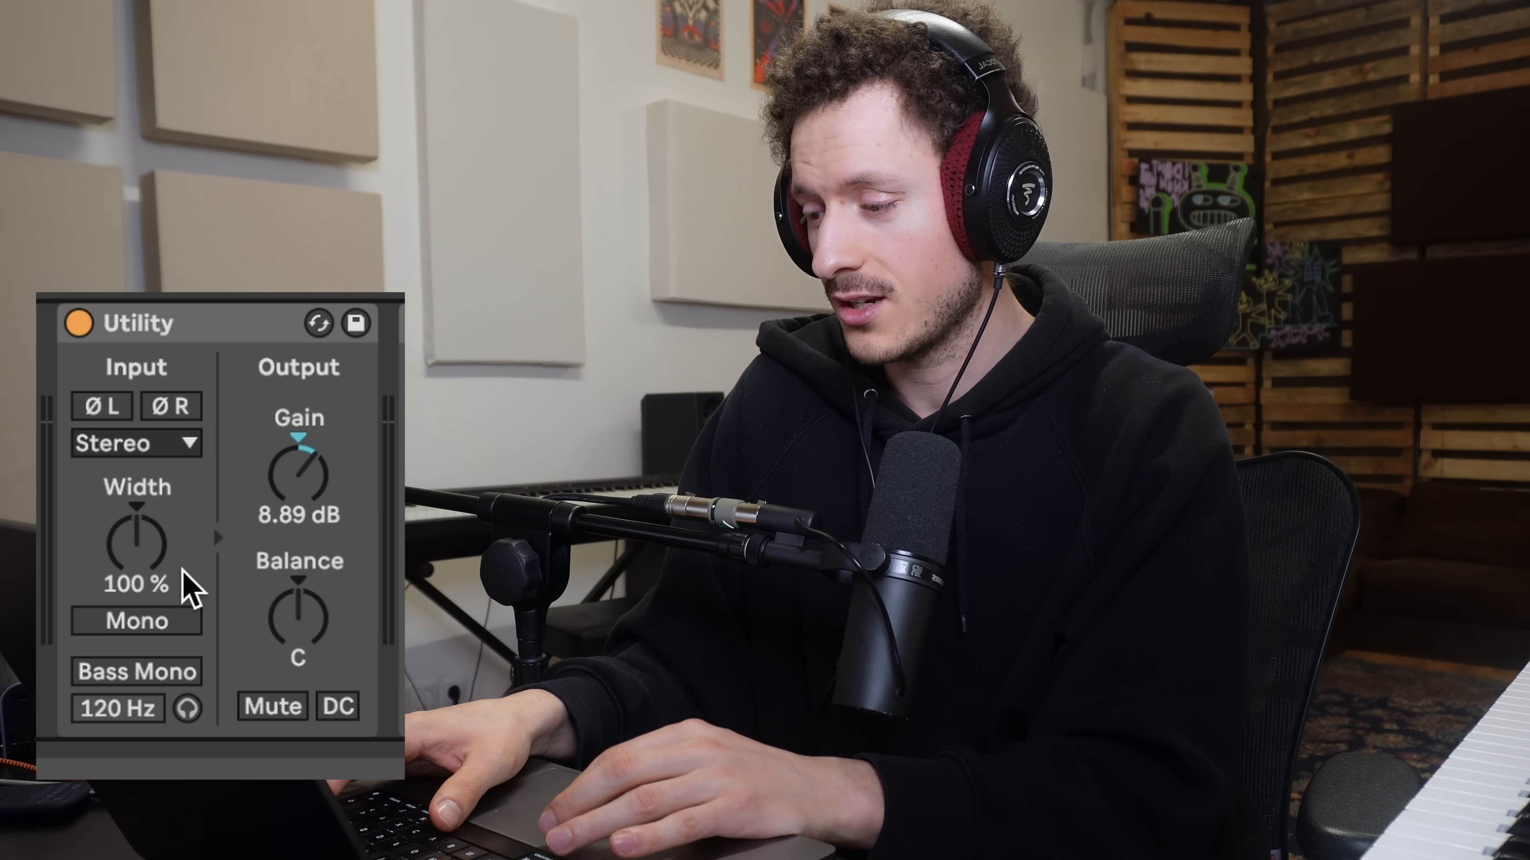
click(138, 617)
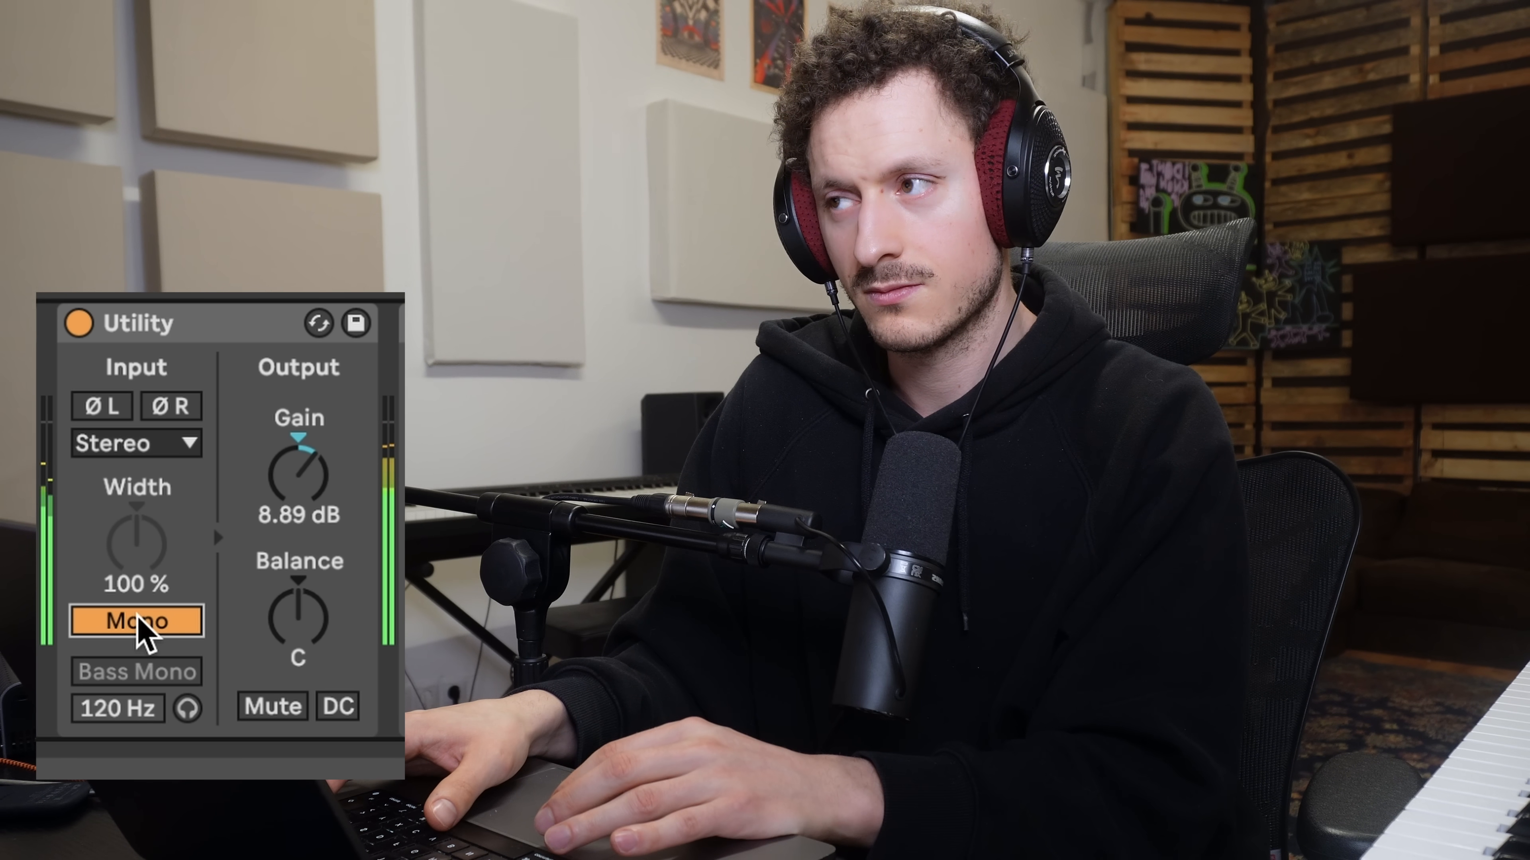
click(138, 617)
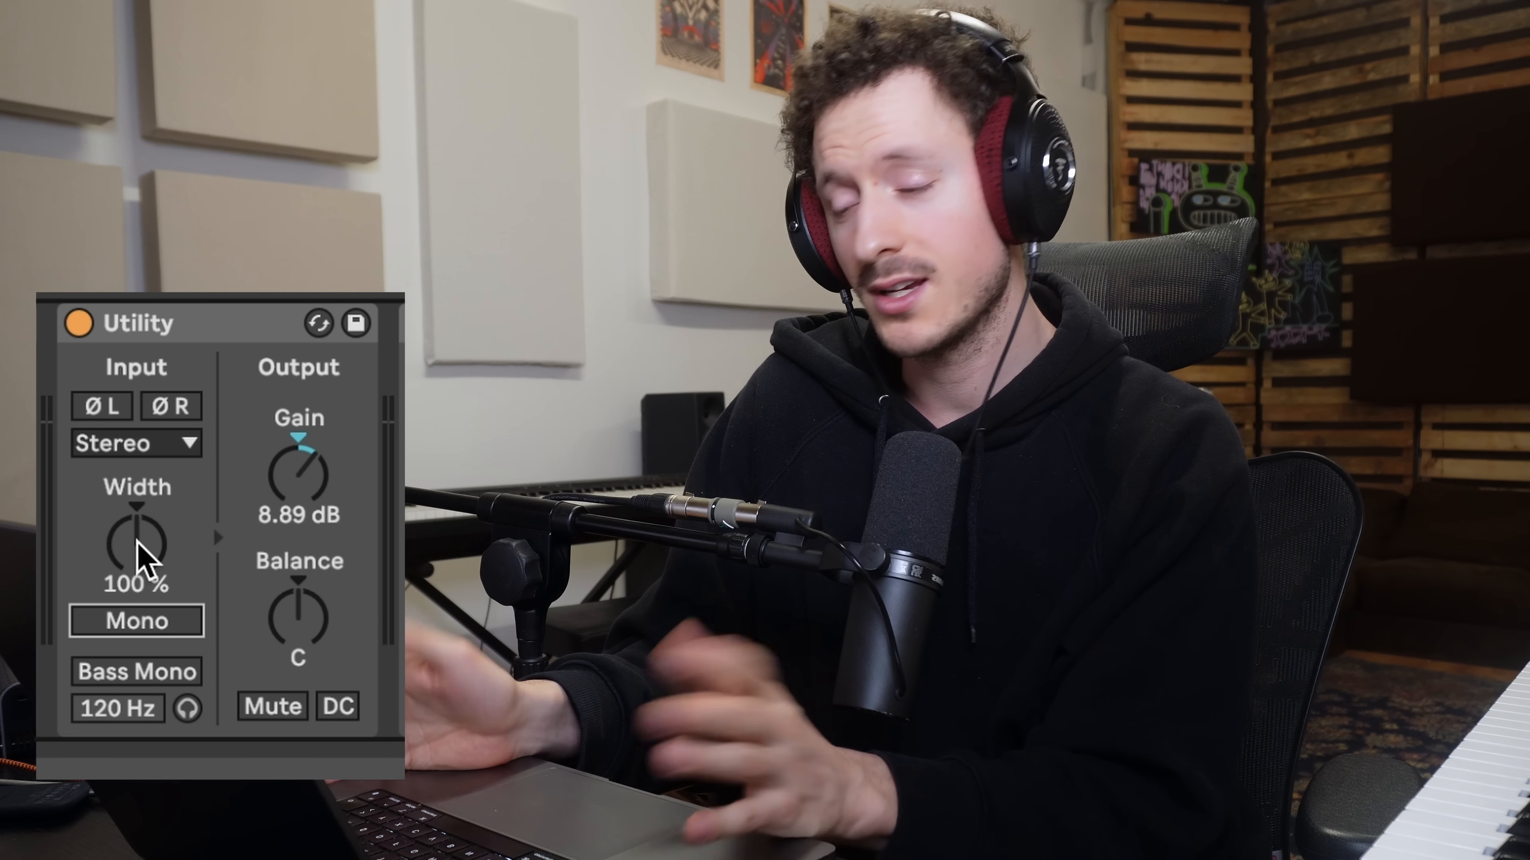
key(space)
drag(137, 540, 137, 581)
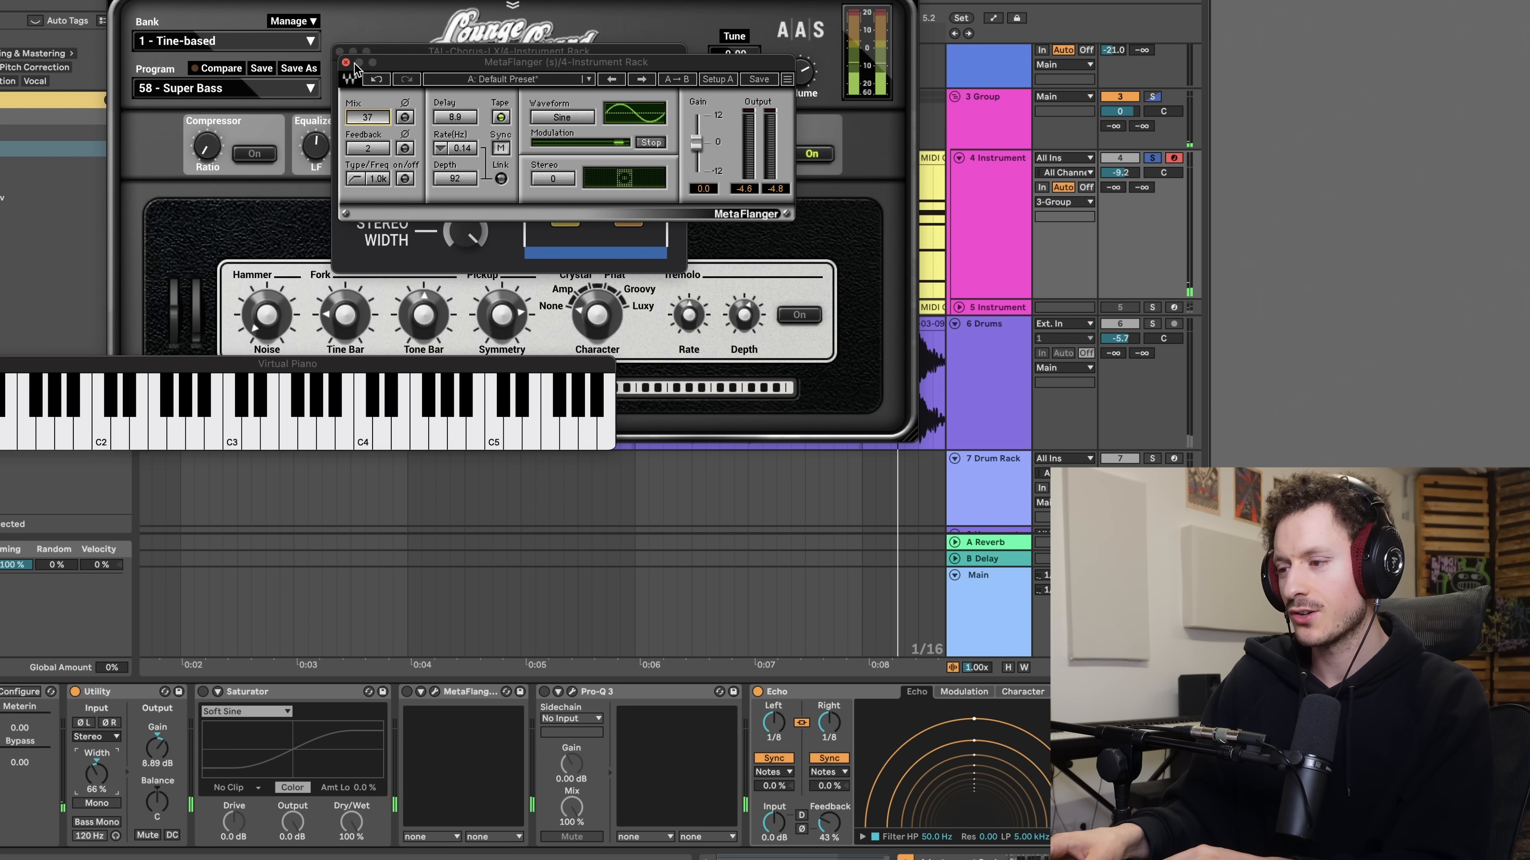
- Close the TAL-Chorus-LX, Lounge Lizard and Virtual Piano windows
click(346, 63)
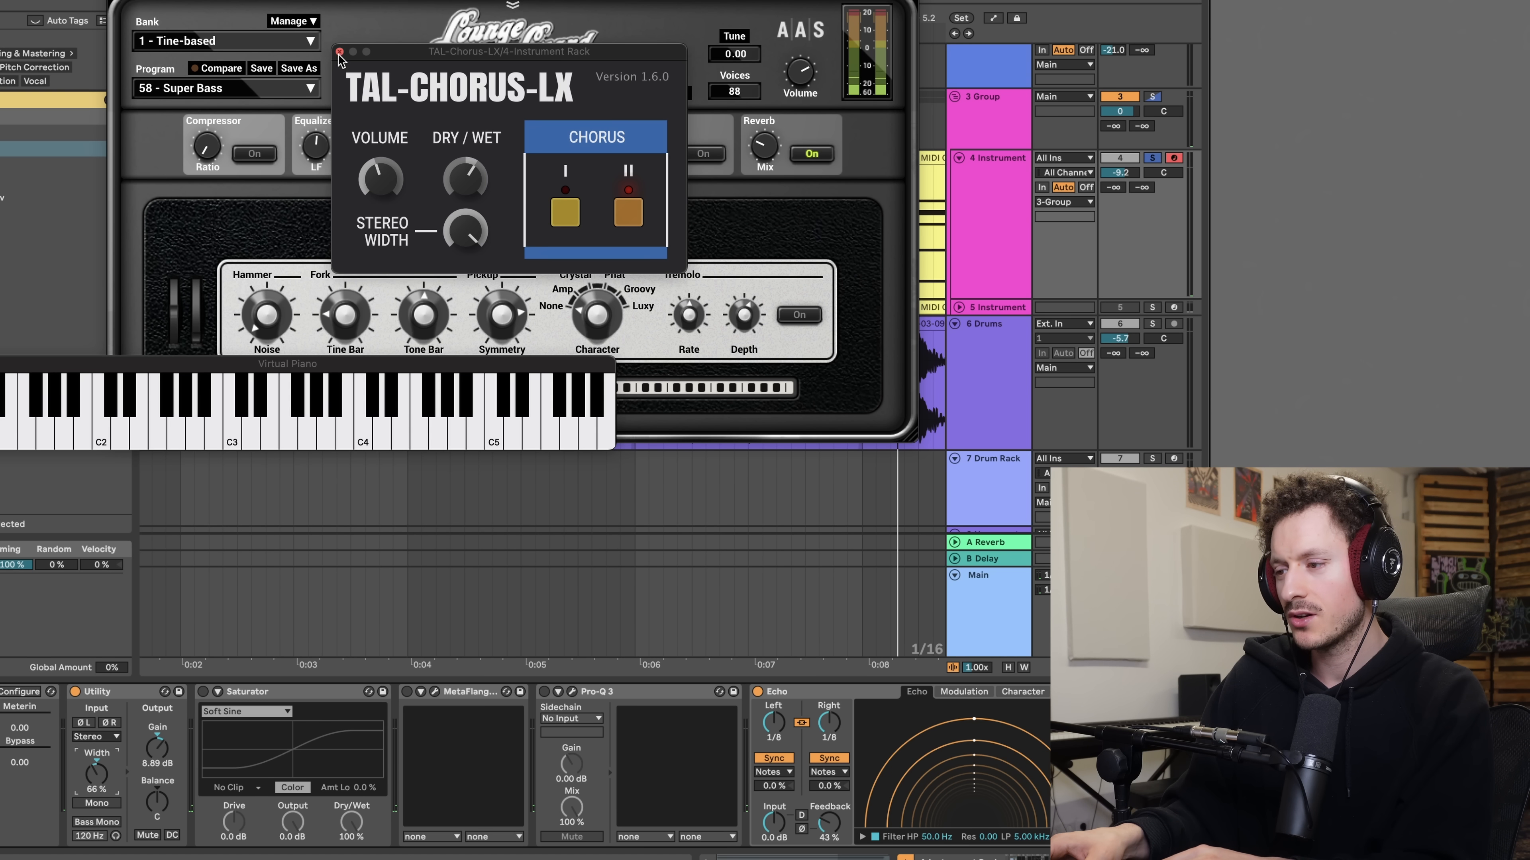
click(339, 53)
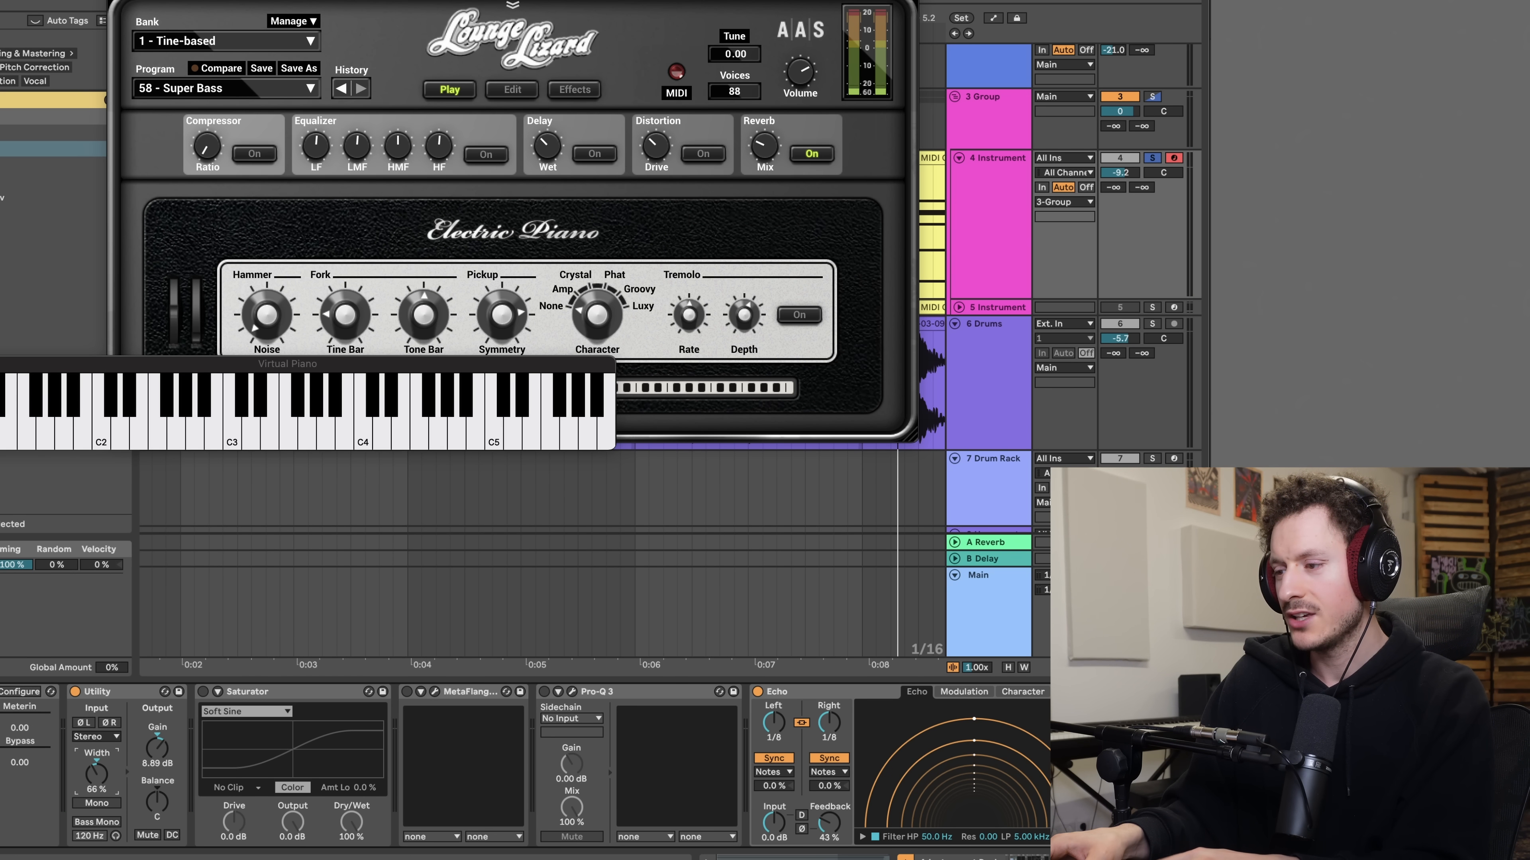
click(120, 1)
click(0, 364)
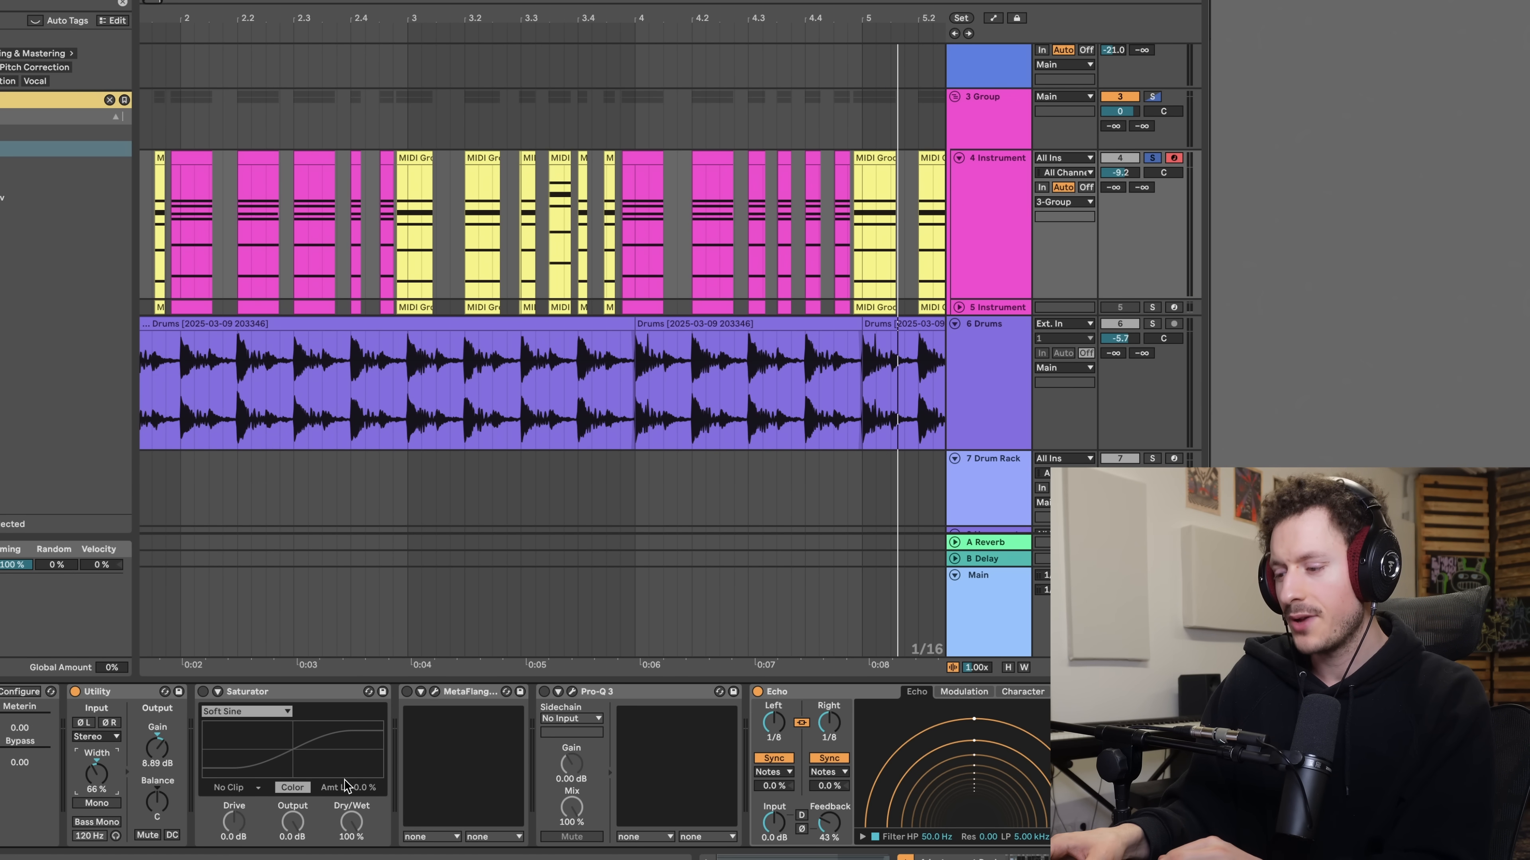
- Solo the 5 Instrument track instead of track 4 and show its DX7 V plug-in window
scroll(344, 780, right, 20)
scroll(21, 744, left, 5)
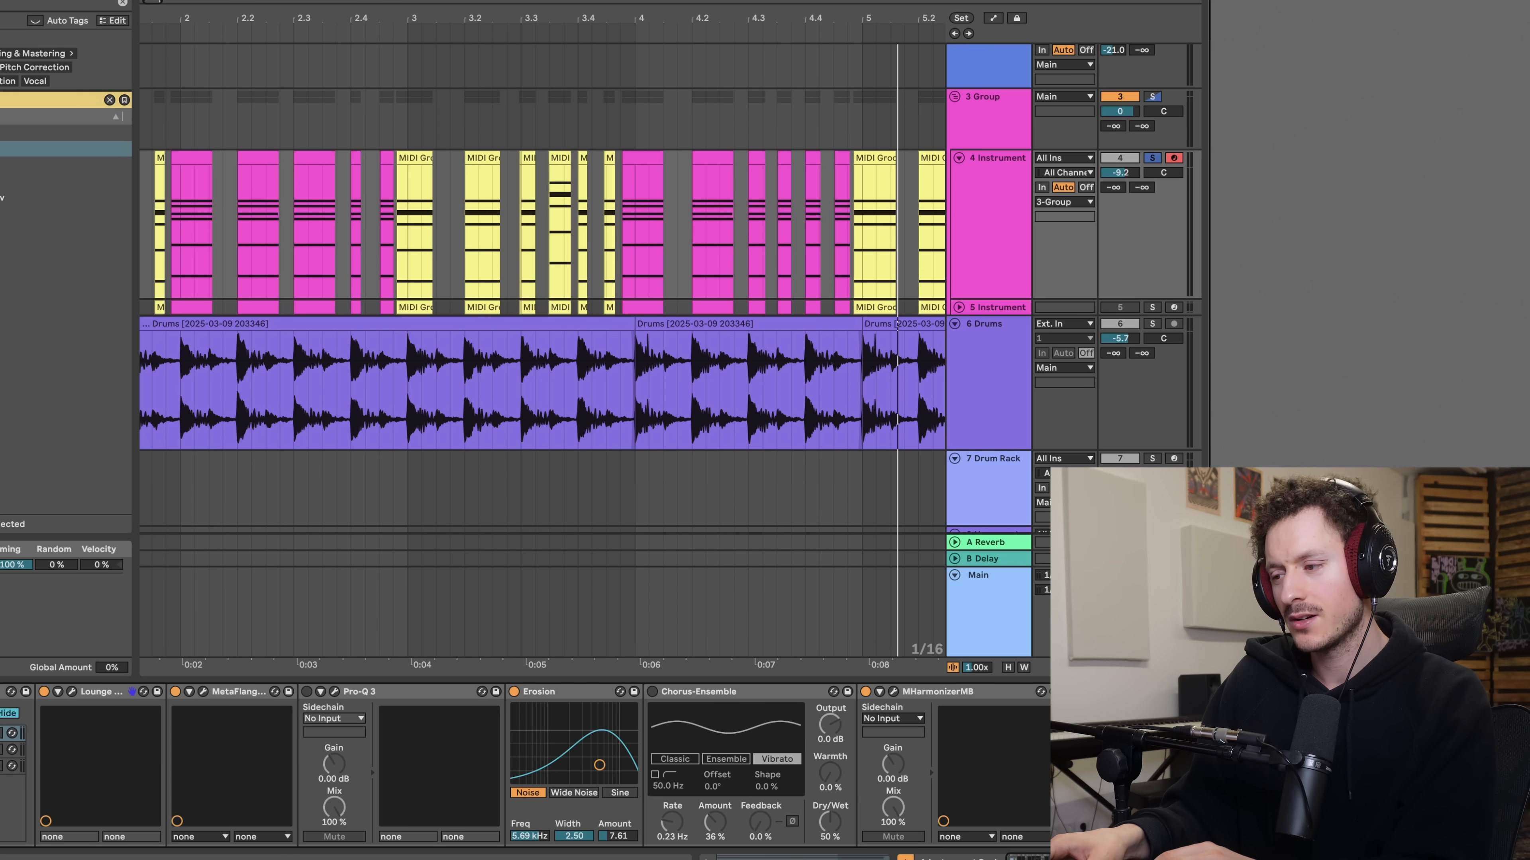
scroll(289, 235, left, 6)
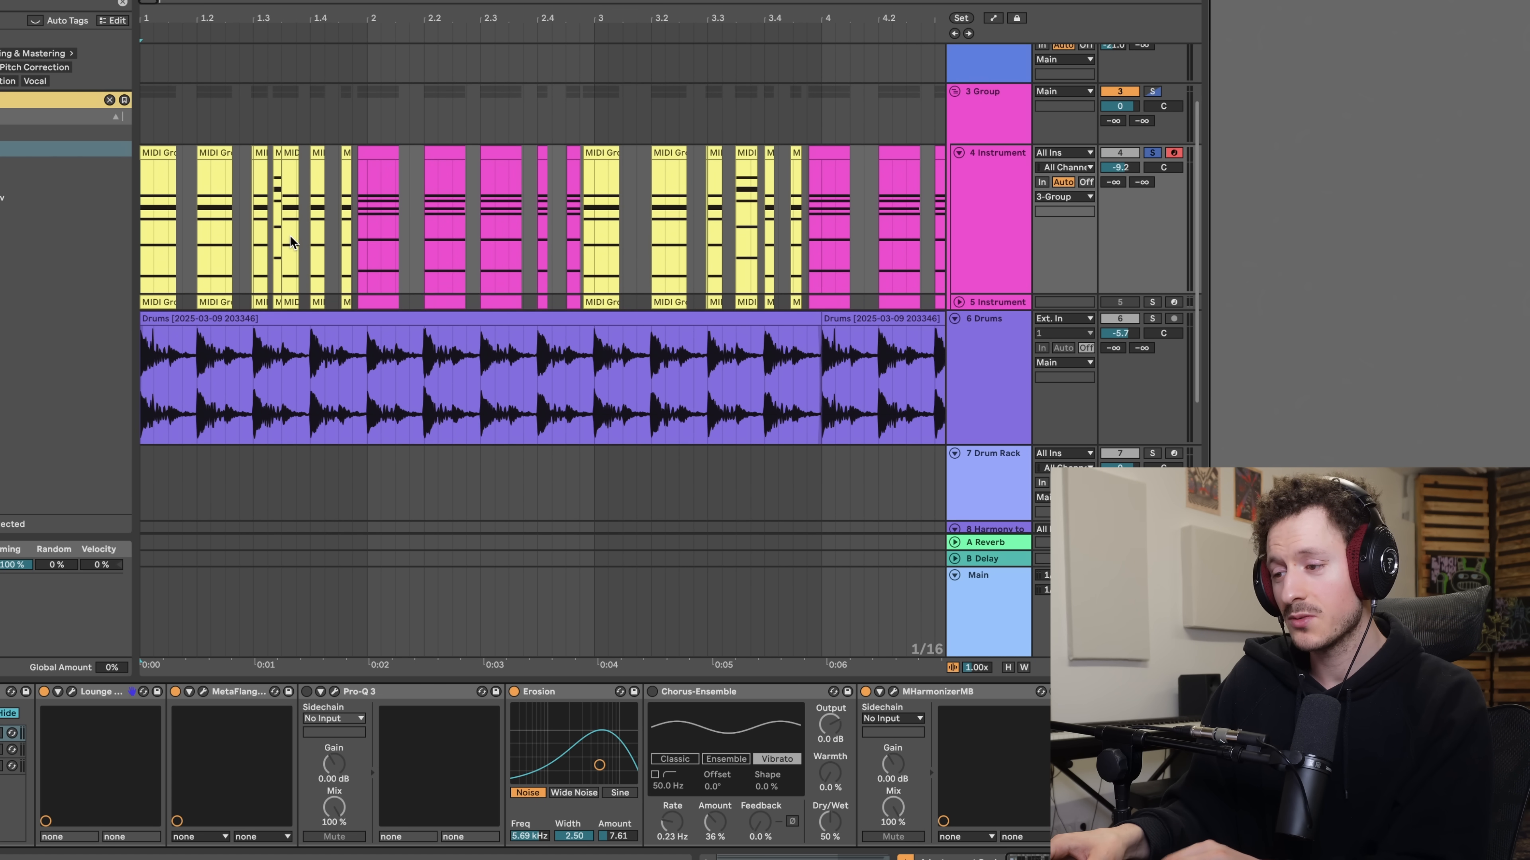
scroll(289, 236, down, 3)
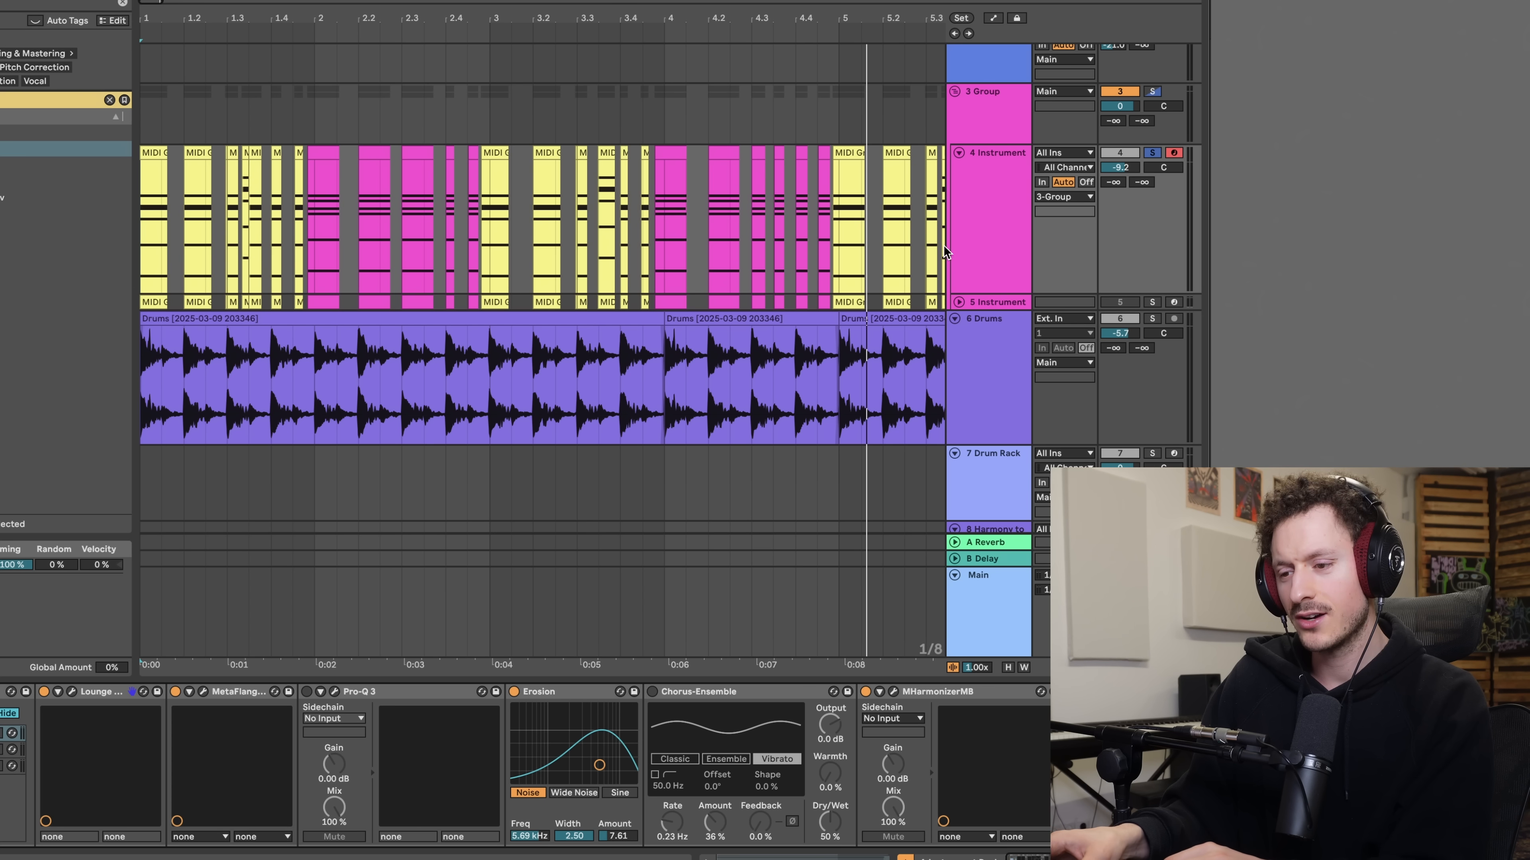
click(992, 299)
click(1152, 302)
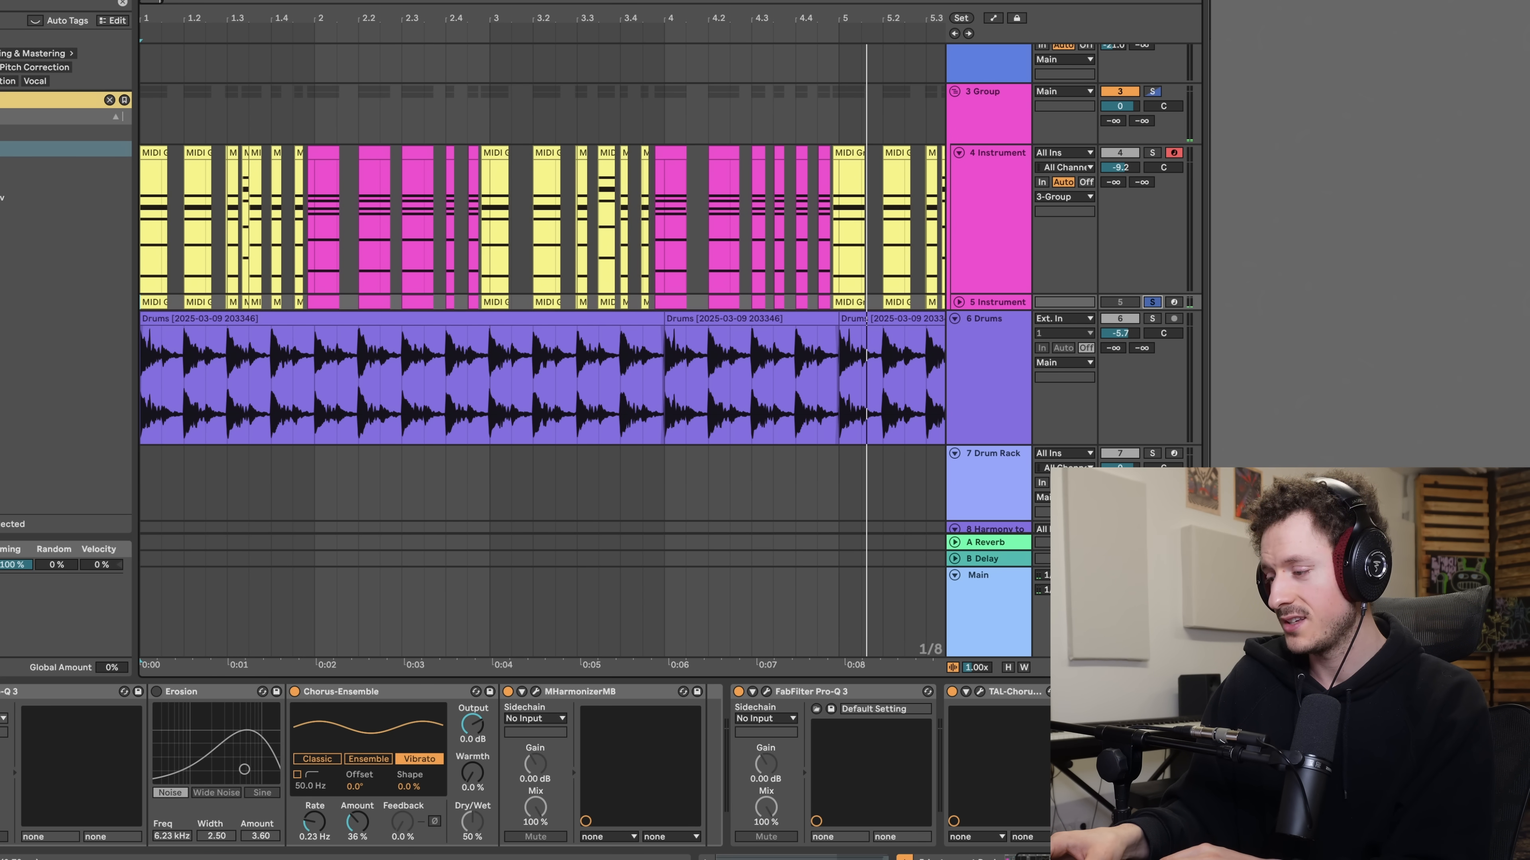
key(alt+super+p)
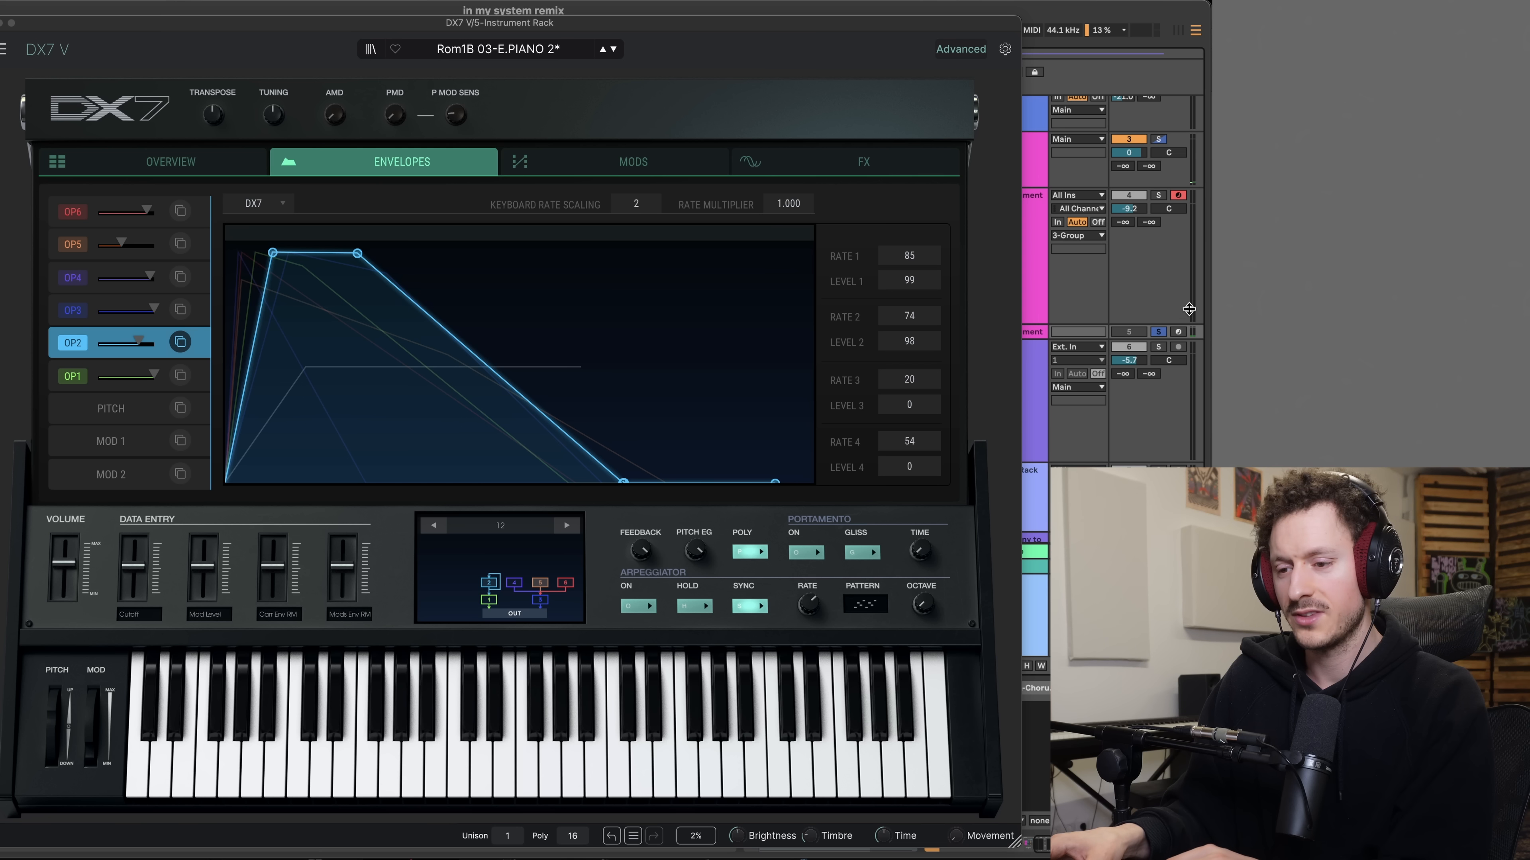
- Reload the preset Rom1B 03-E.PIANO 2 in DX7 V and look at its place in the preset list
scroll(1170, 360, up, 1)
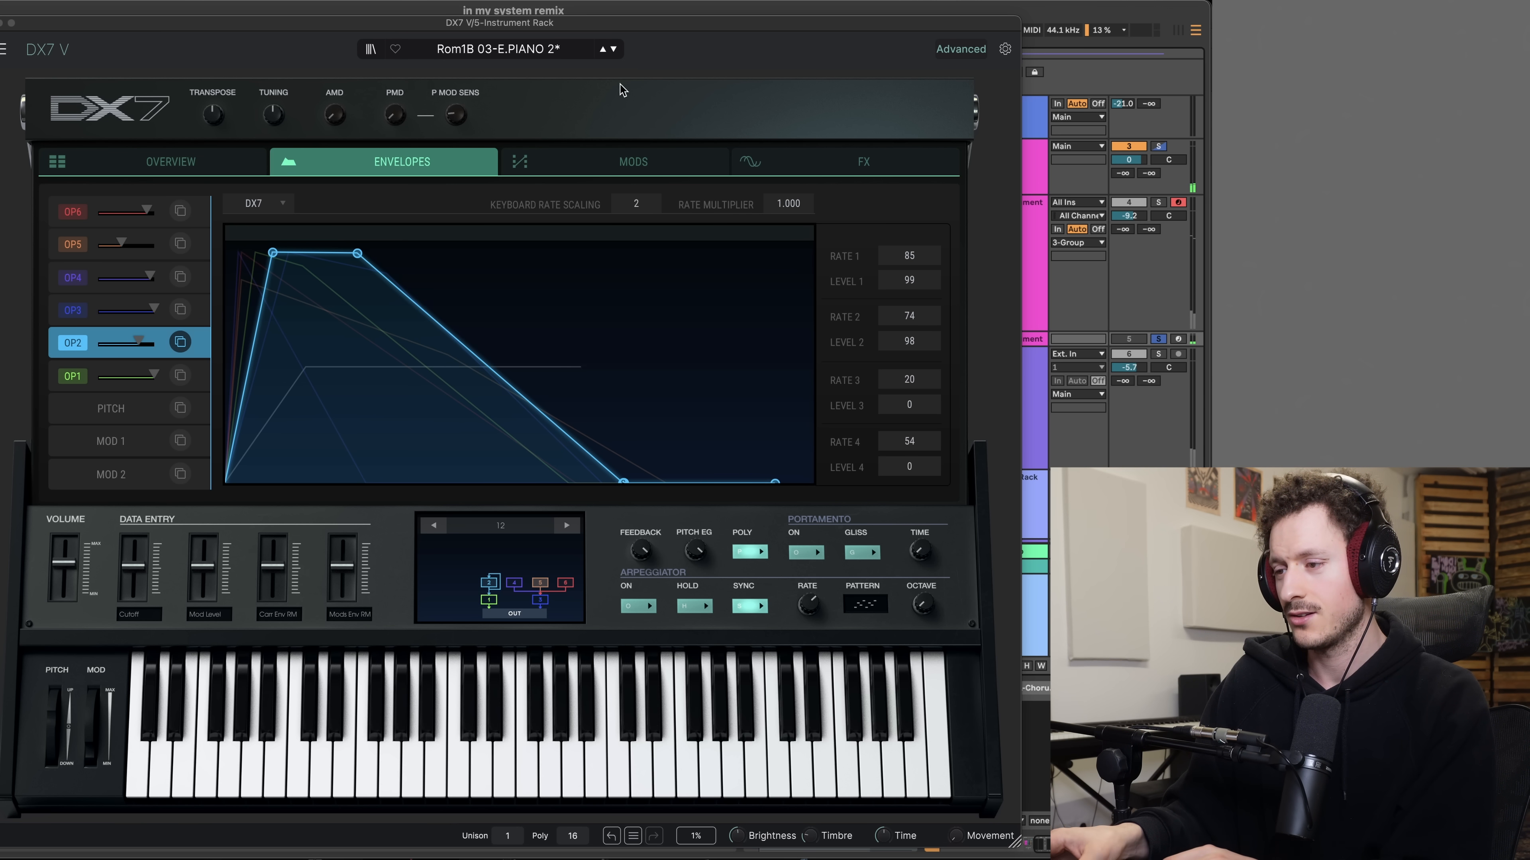
click(602, 50)
click(613, 49)
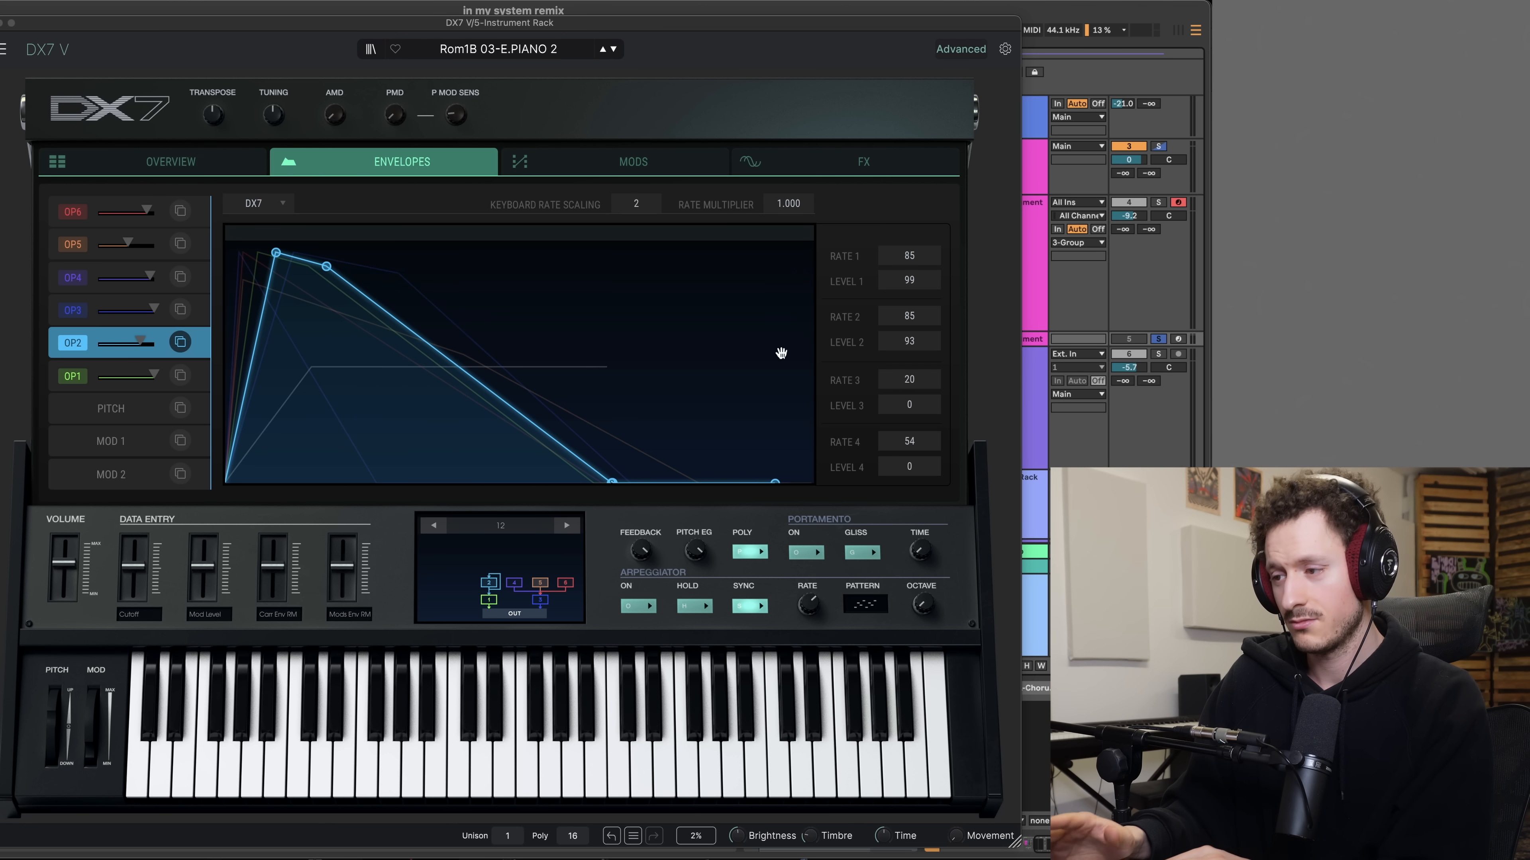
click(493, 51)
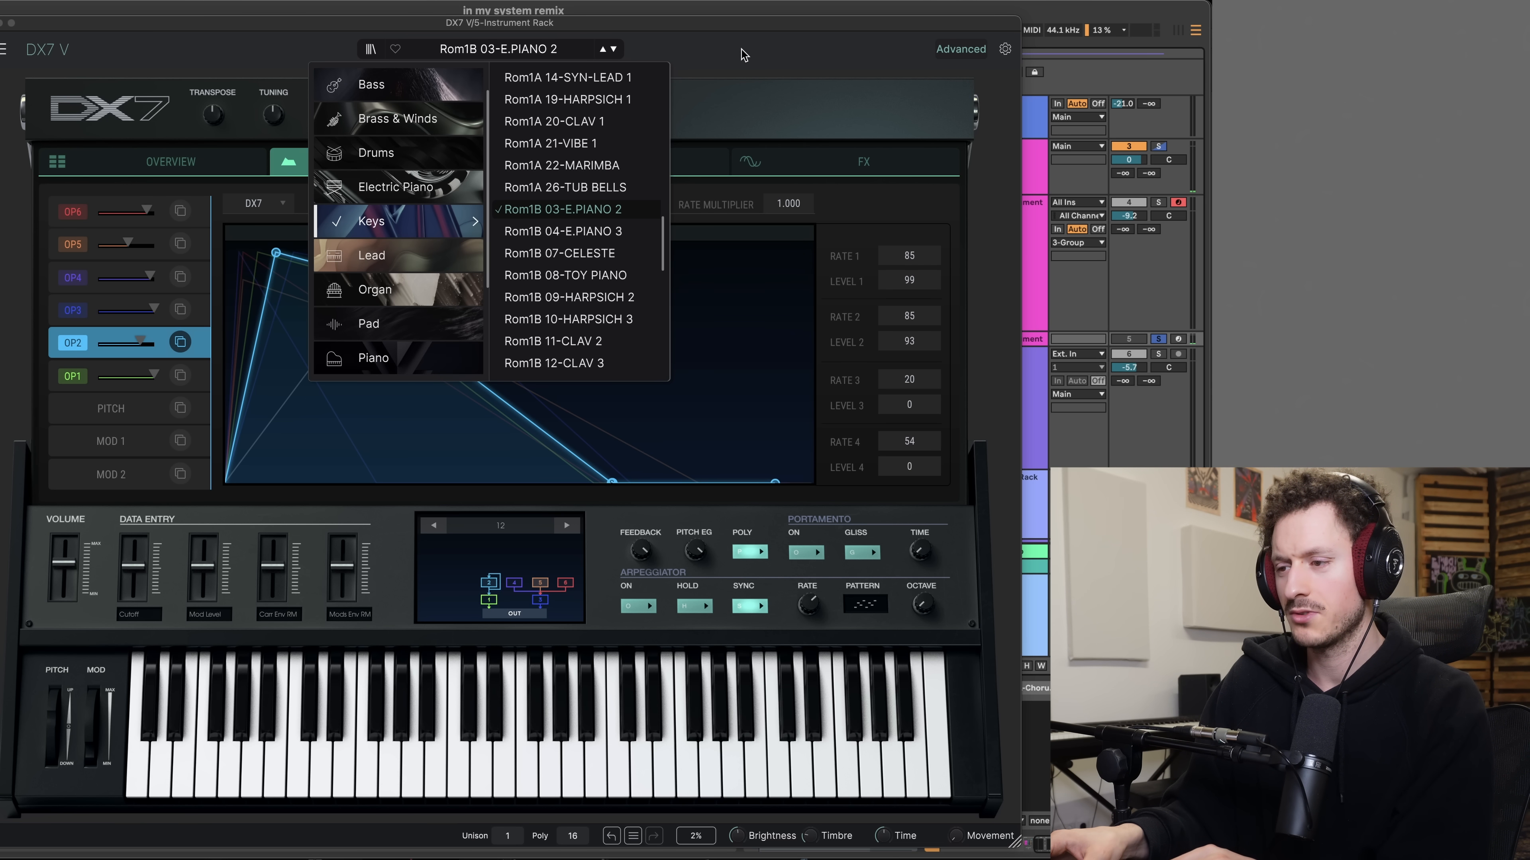
click(727, 38)
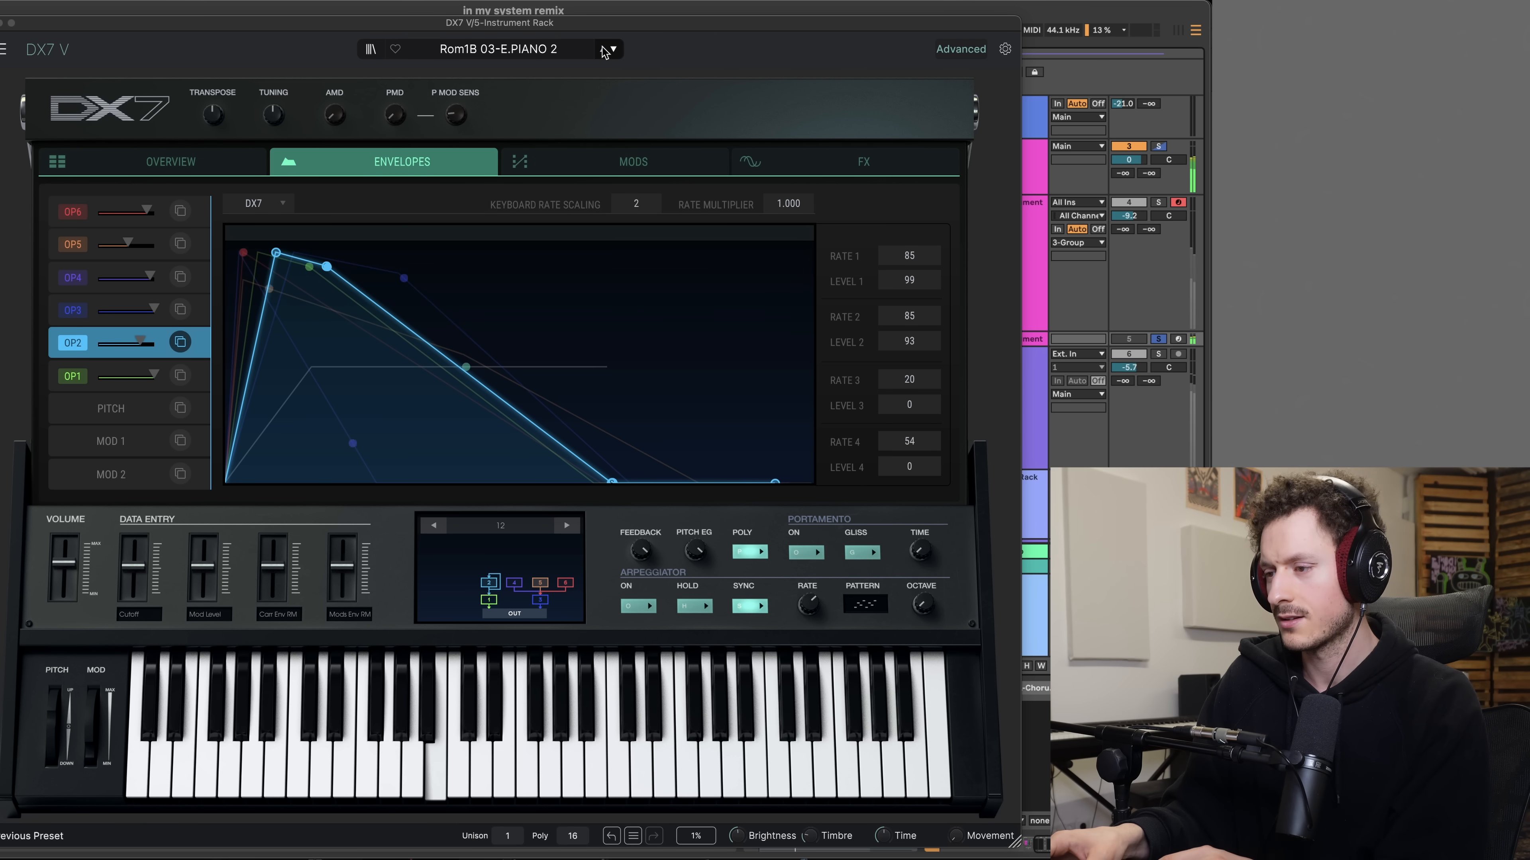
- Try a slightly lower output level for operator 2, close DX7 V and look through the effects that follow it
drag(140, 343, 138, 344)
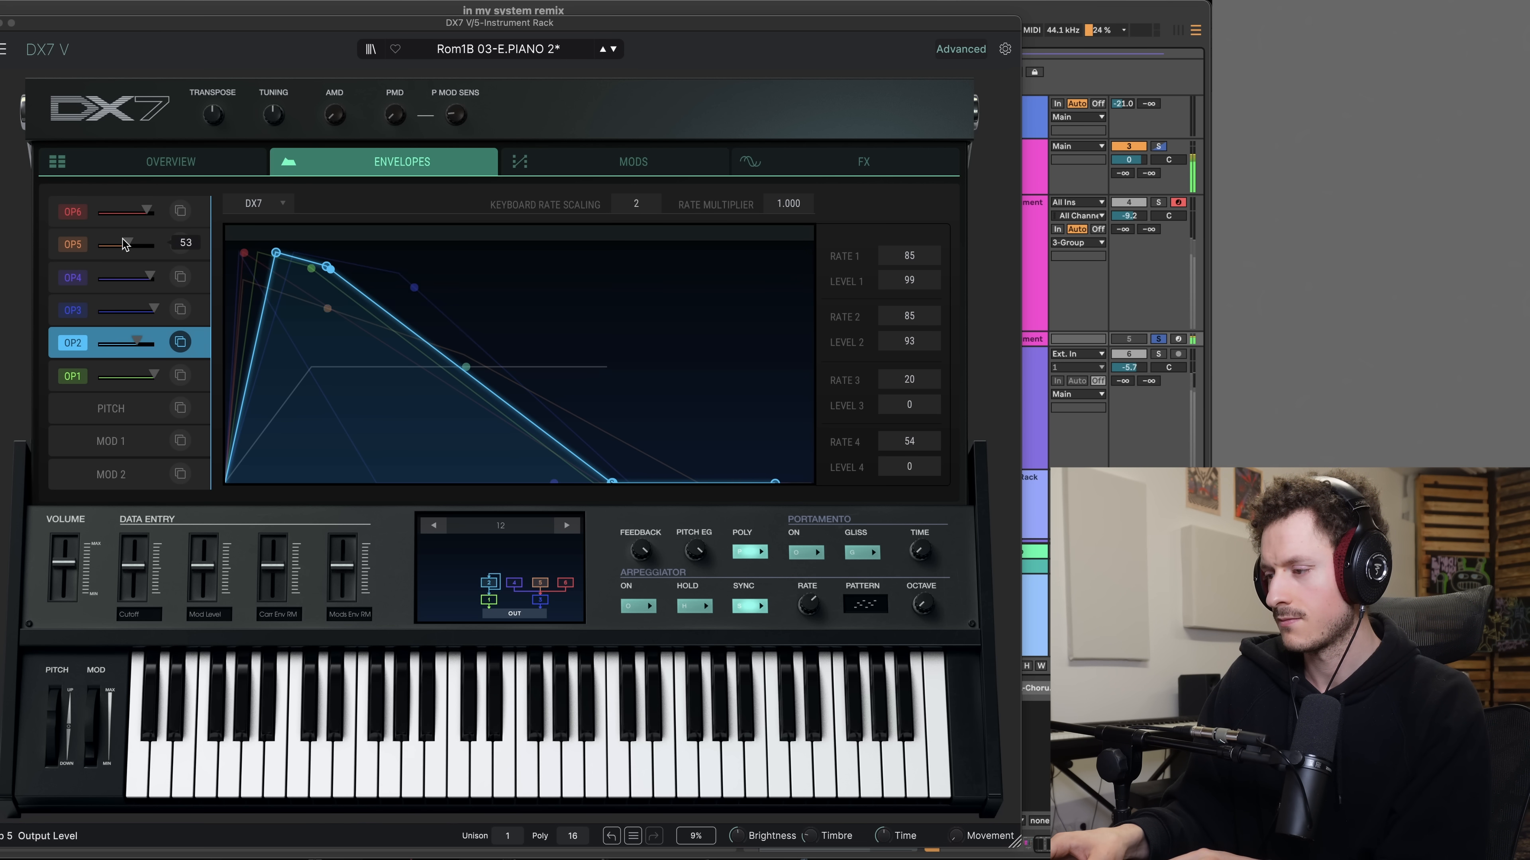
click(1, 23)
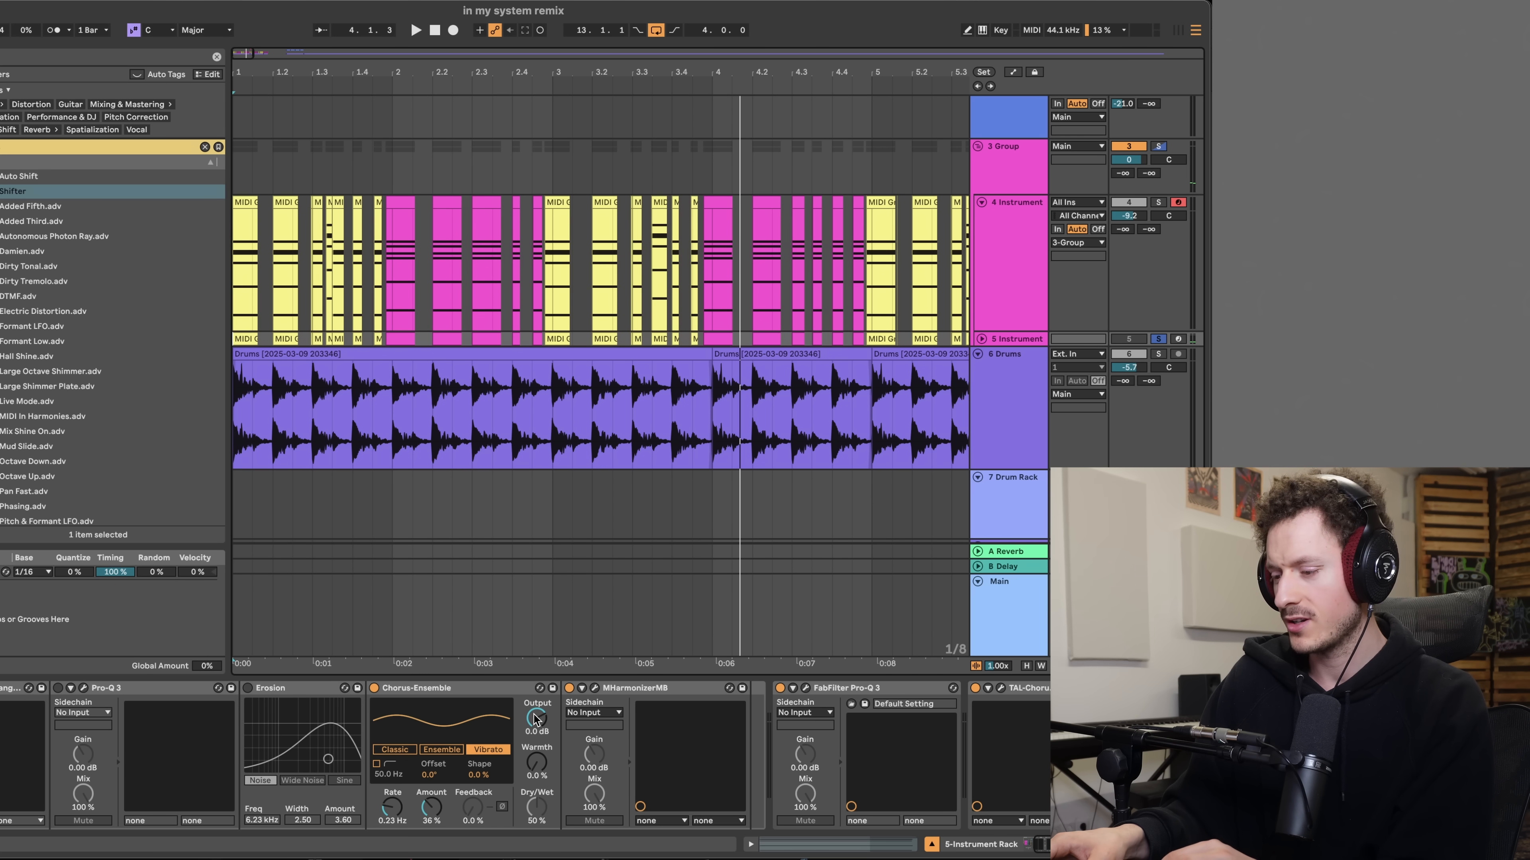
scroll(535, 718, right, 10)
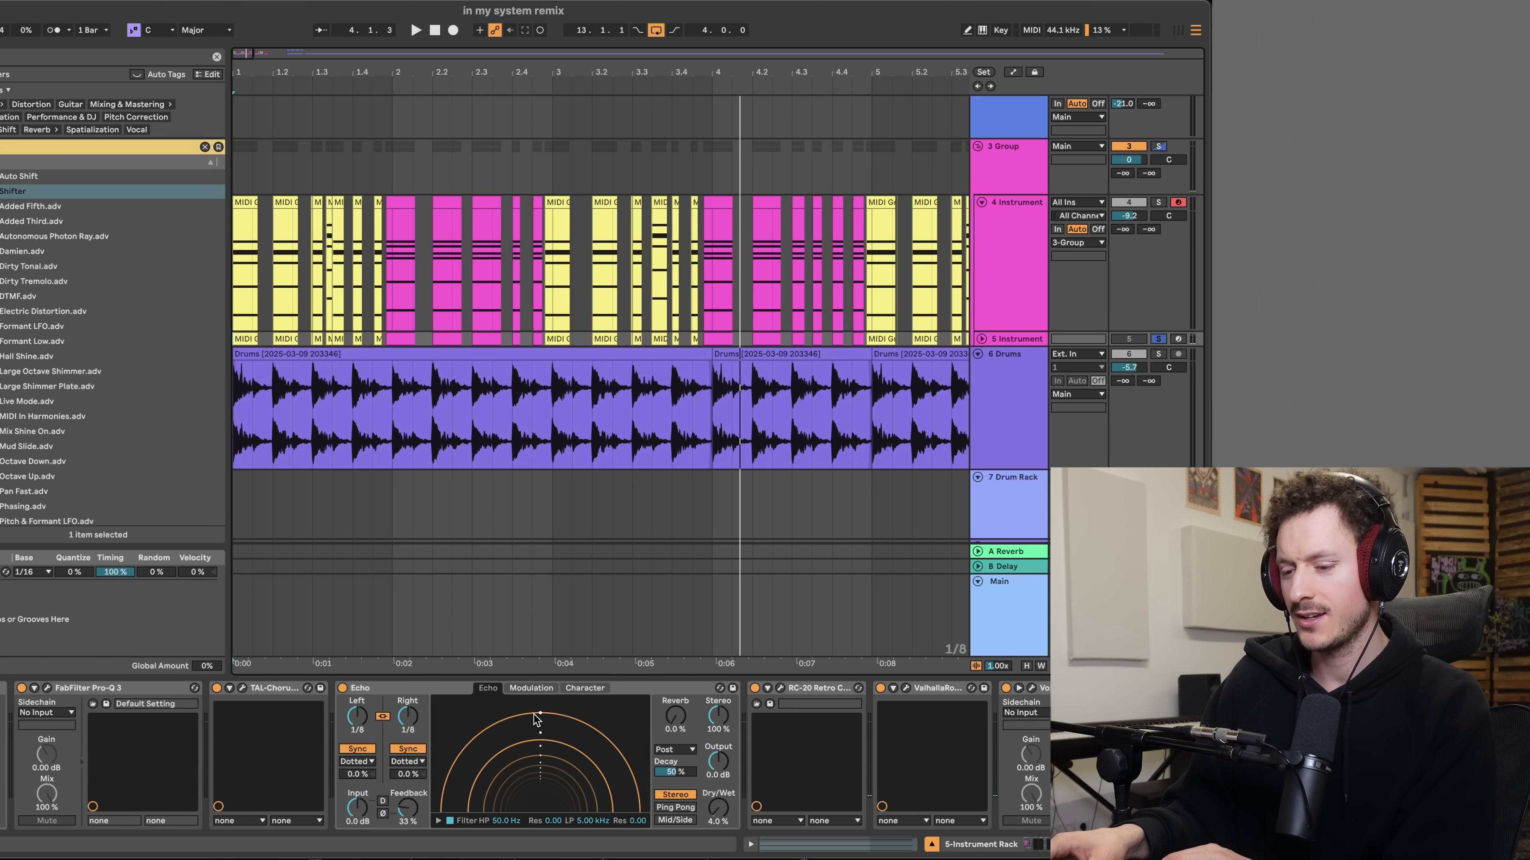
scroll(535, 718, left, 10)
- Play the track, reopen DX7 V, try a slightly higher output level for operator 2 and check the synth's overview
key(space)
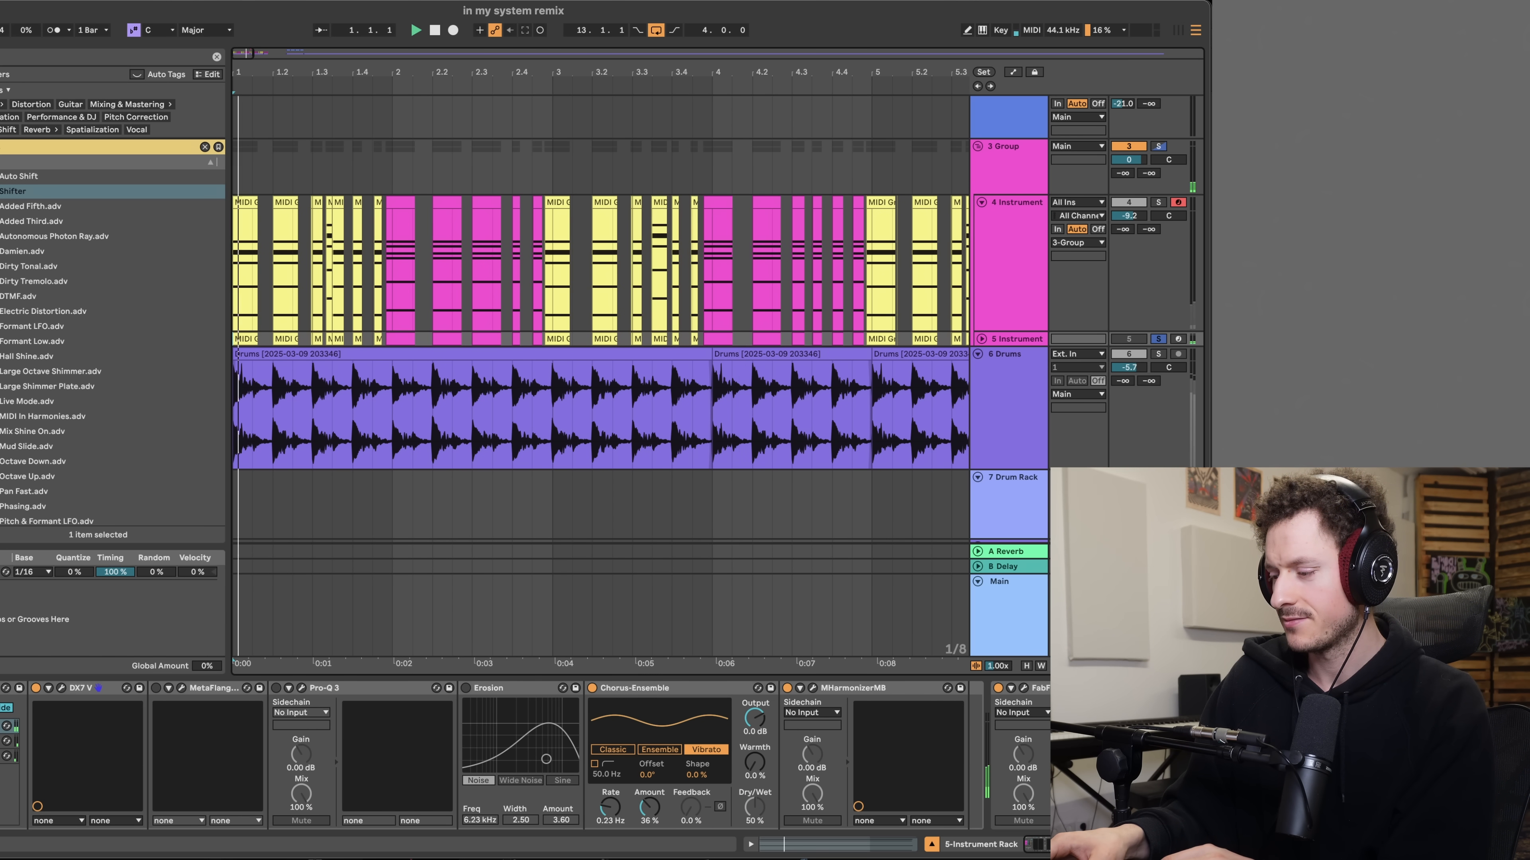
click(61, 687)
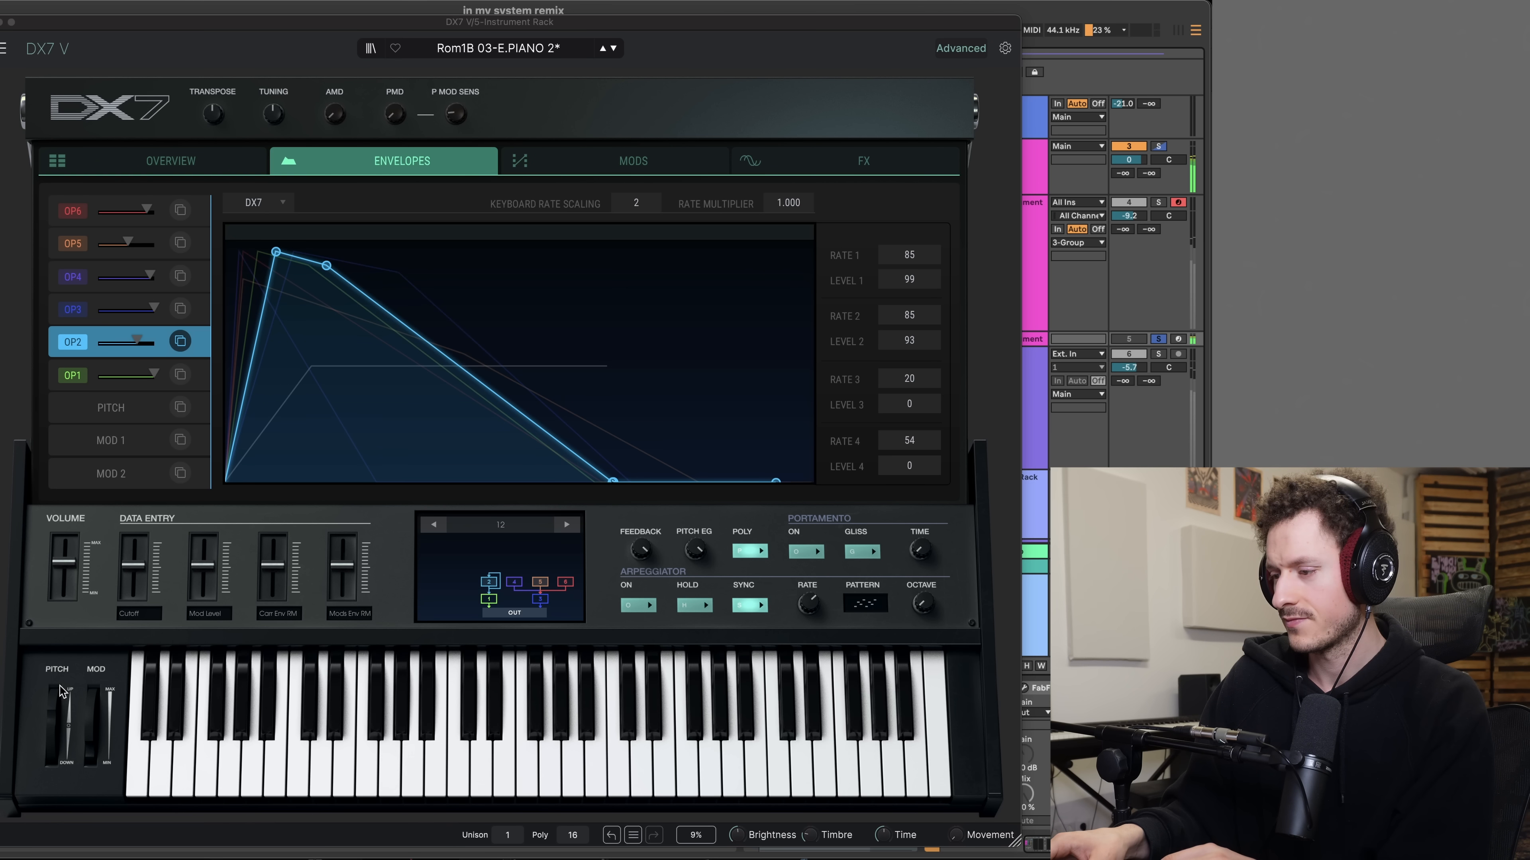
drag(137, 342, 143, 342)
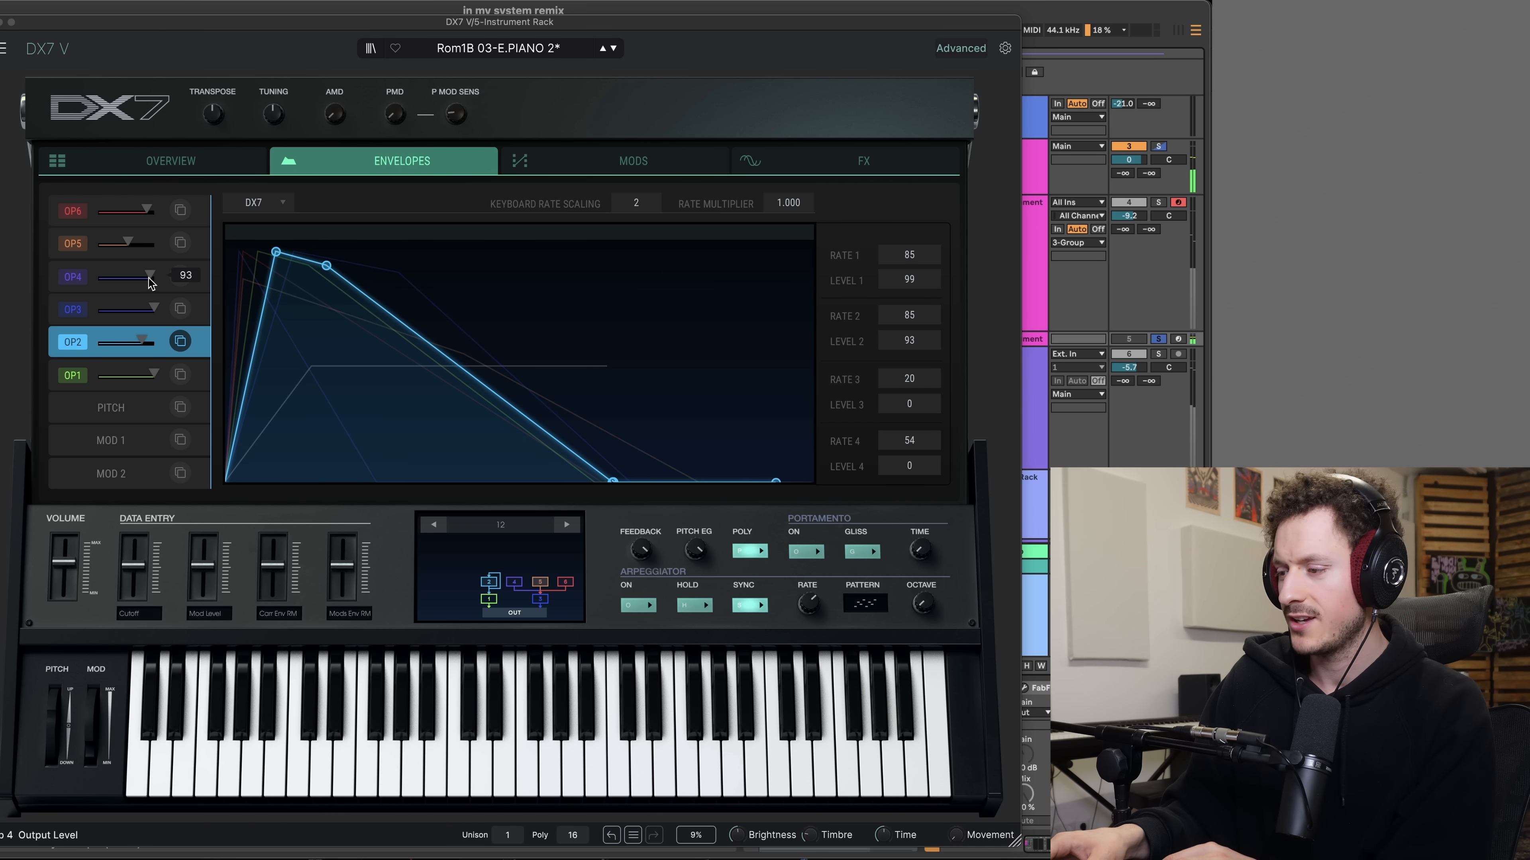
click(208, 161)
click(327, 167)
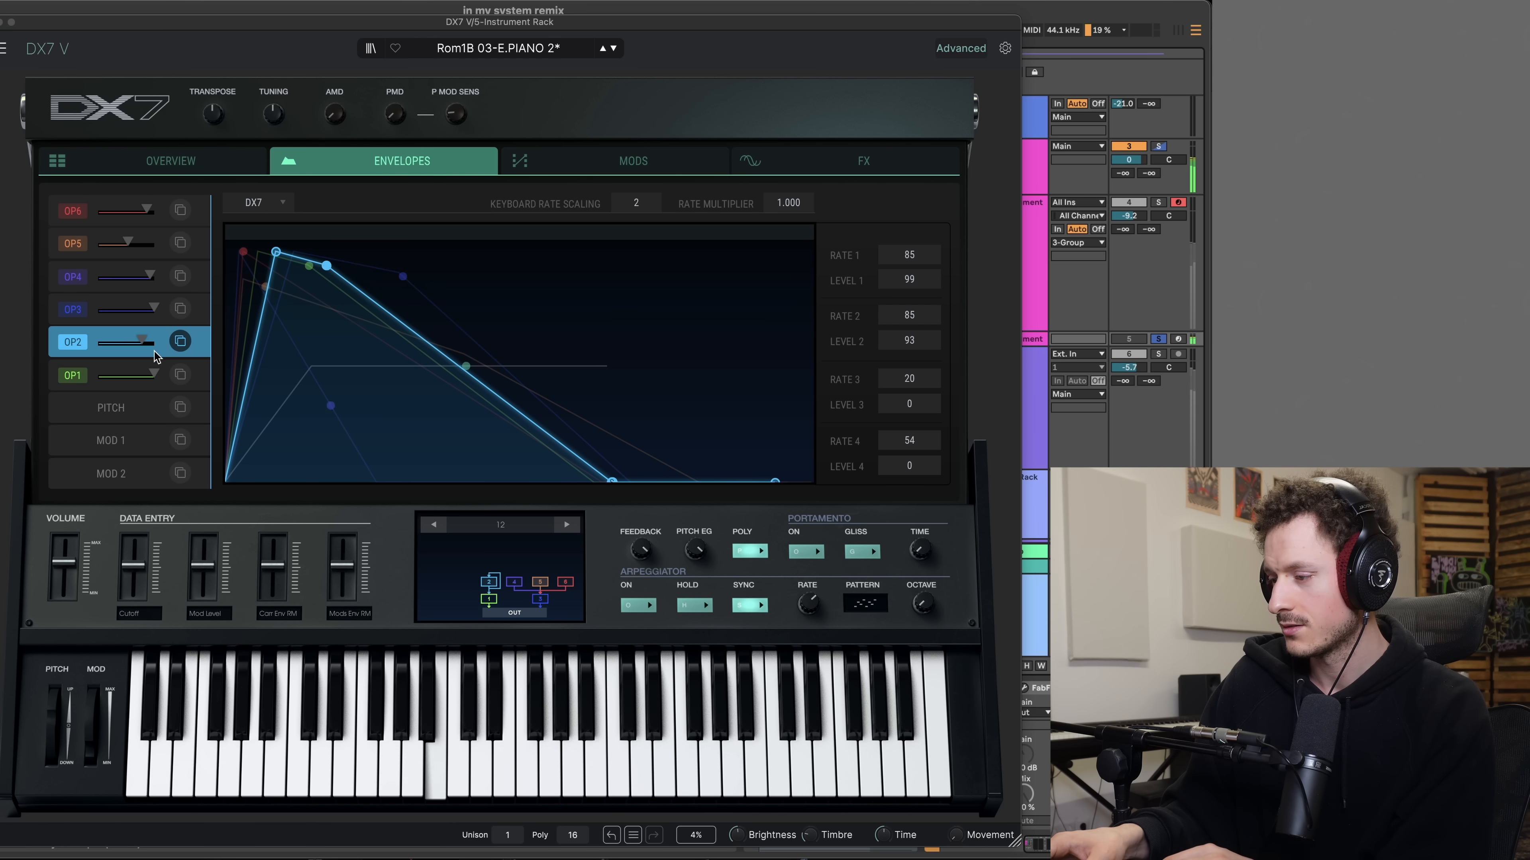
- Compare DX7 V with operator 1 or operator 3 silenced, keep operator 3 at zero and lower operator 2's output level
drag(154, 374, 100, 375)
drag(154, 308, 100, 308)
drag(100, 375, 134, 341)
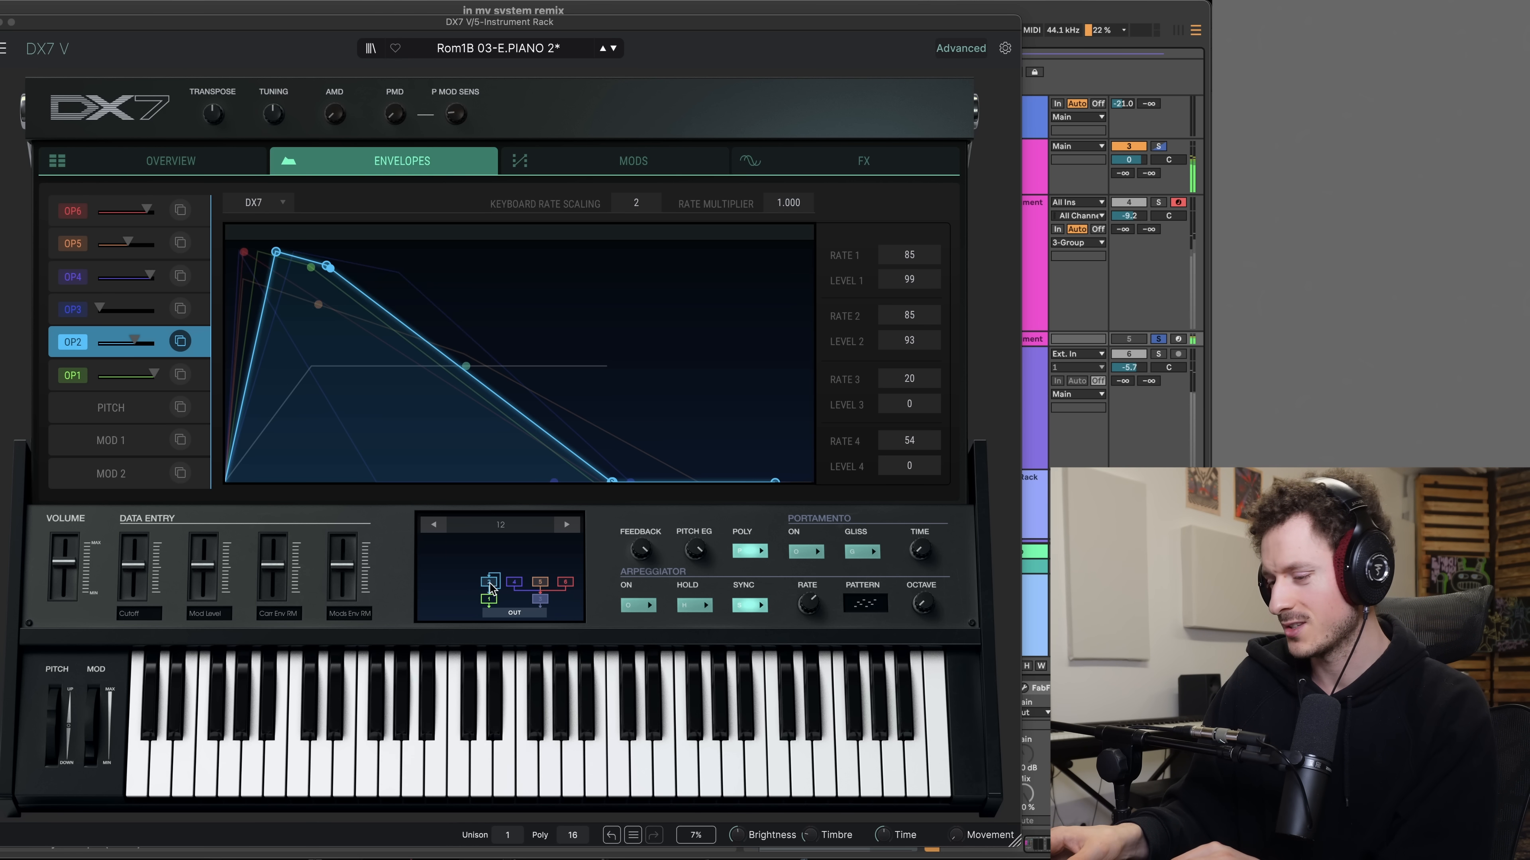
mouse_move(135, 338)
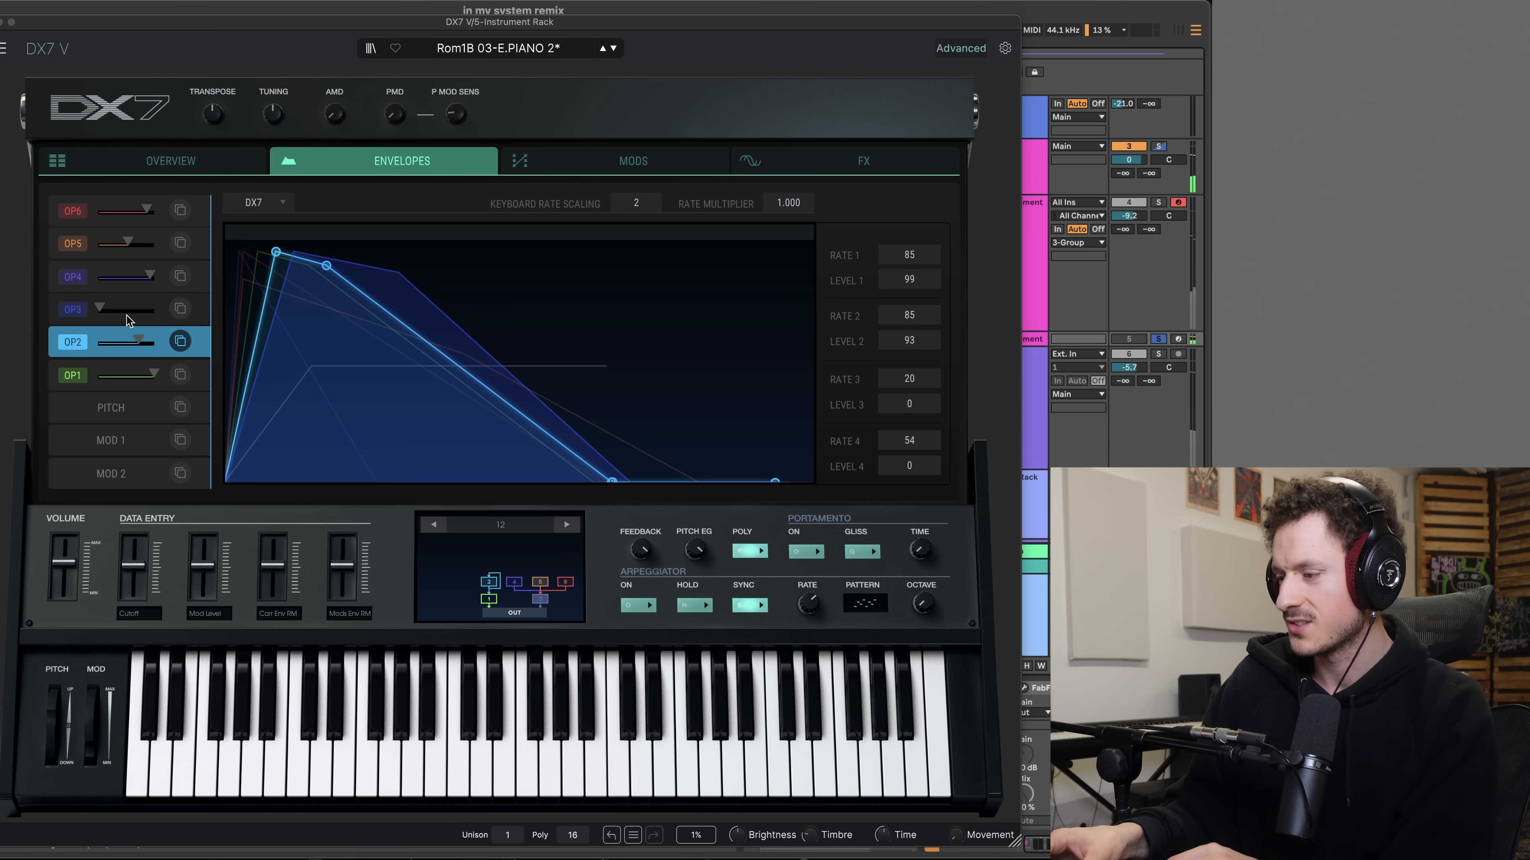
- With operator 1 at 0, restore operator 3 to full level, slightly lower operators 4, 5 and 6, and bring operator 1 back up
drag(103, 310, 133, 310)
drag(154, 376, 99, 376)
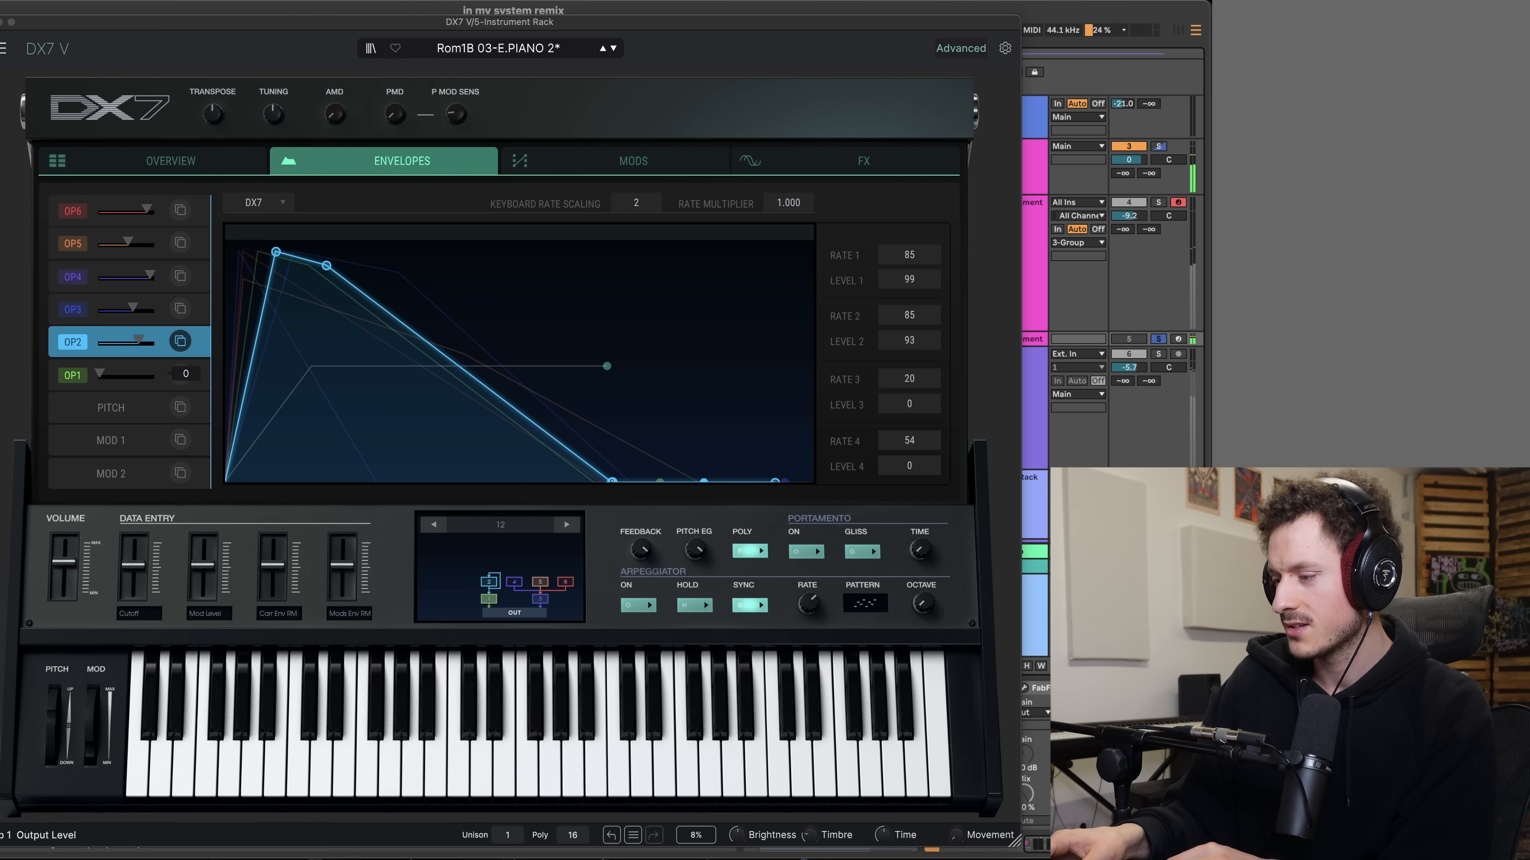
drag(134, 310, 142, 310)
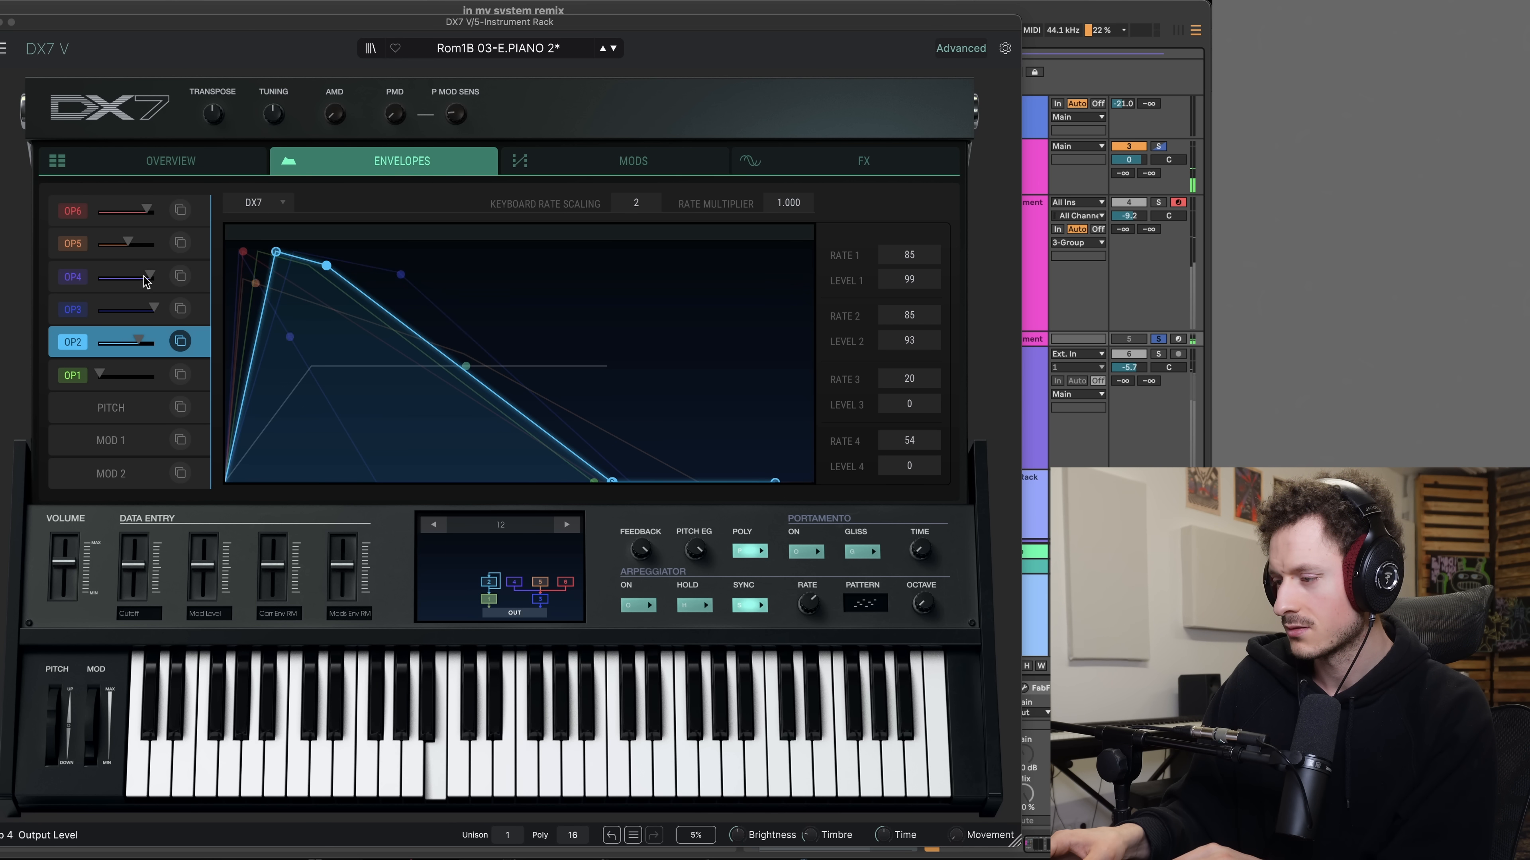
drag(128, 243, 142, 209)
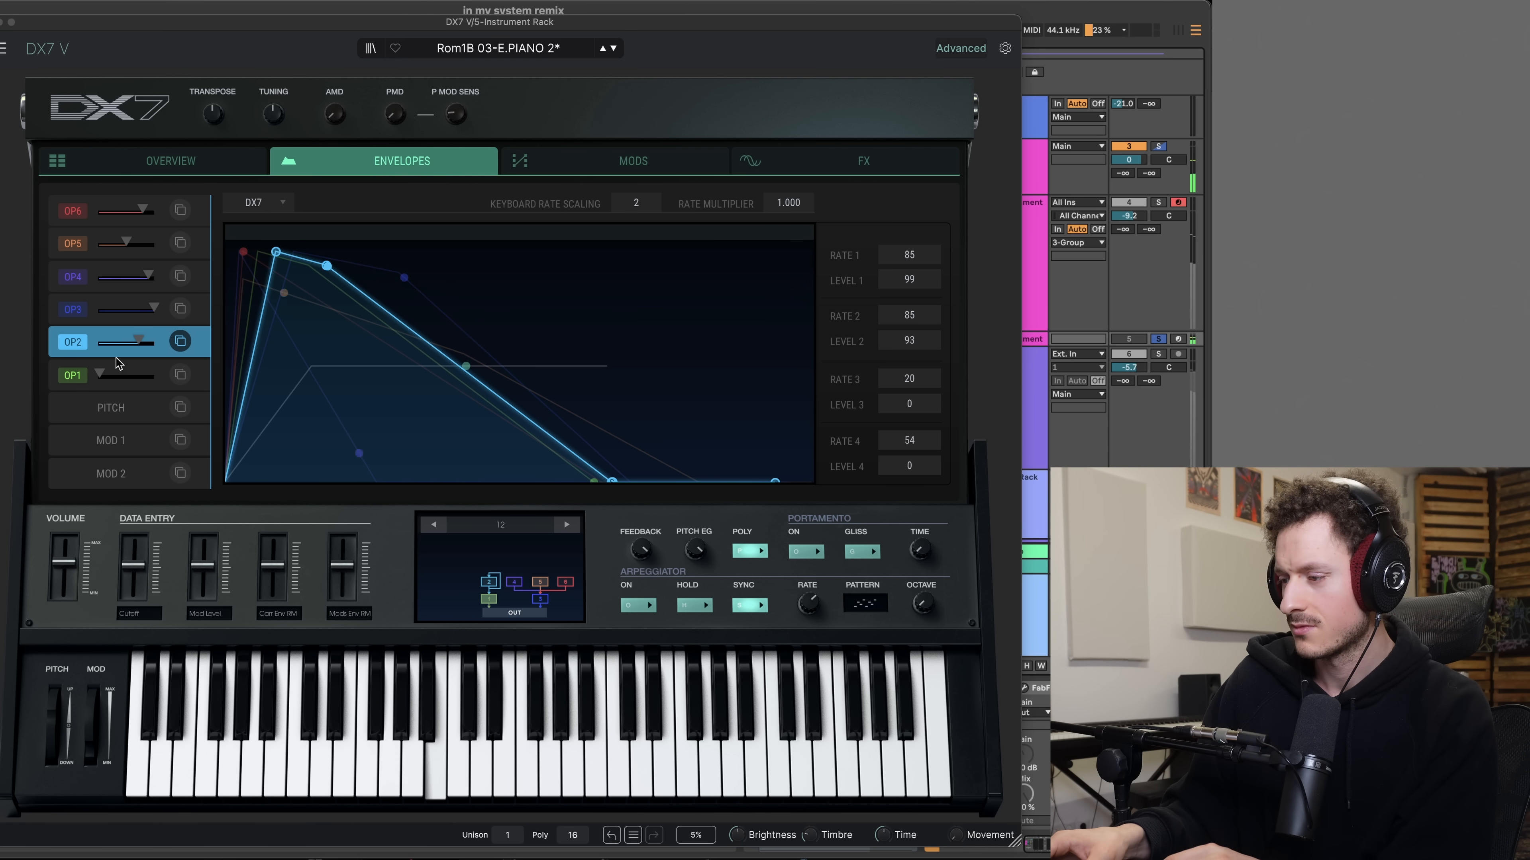
drag(100, 378, 152, 377)
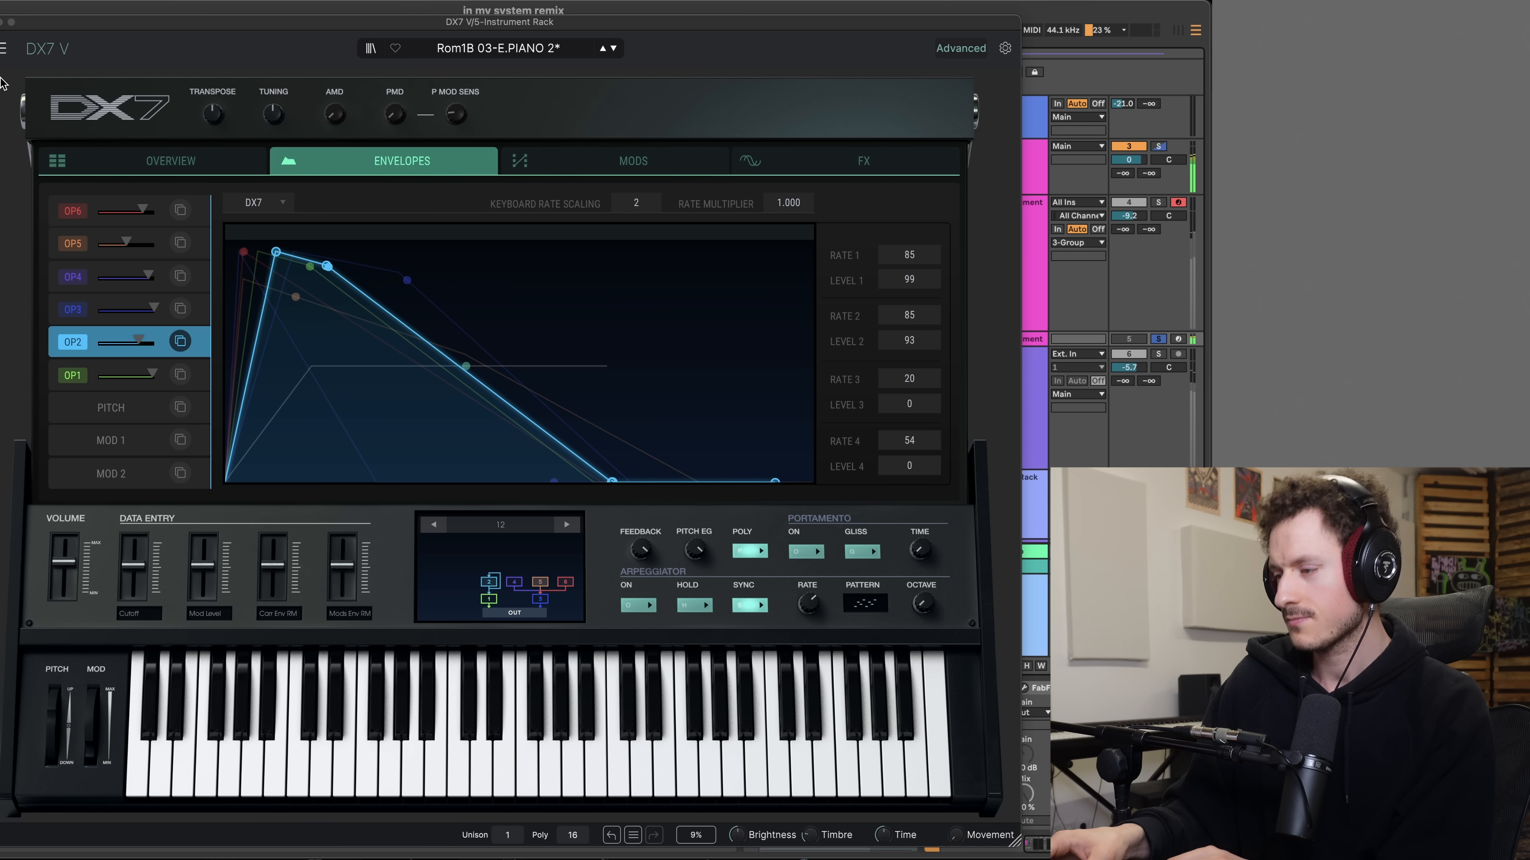
- Close DX7 V, clear the browser search, hide the browser and unfold the 5 Instrument track
click(0, 22)
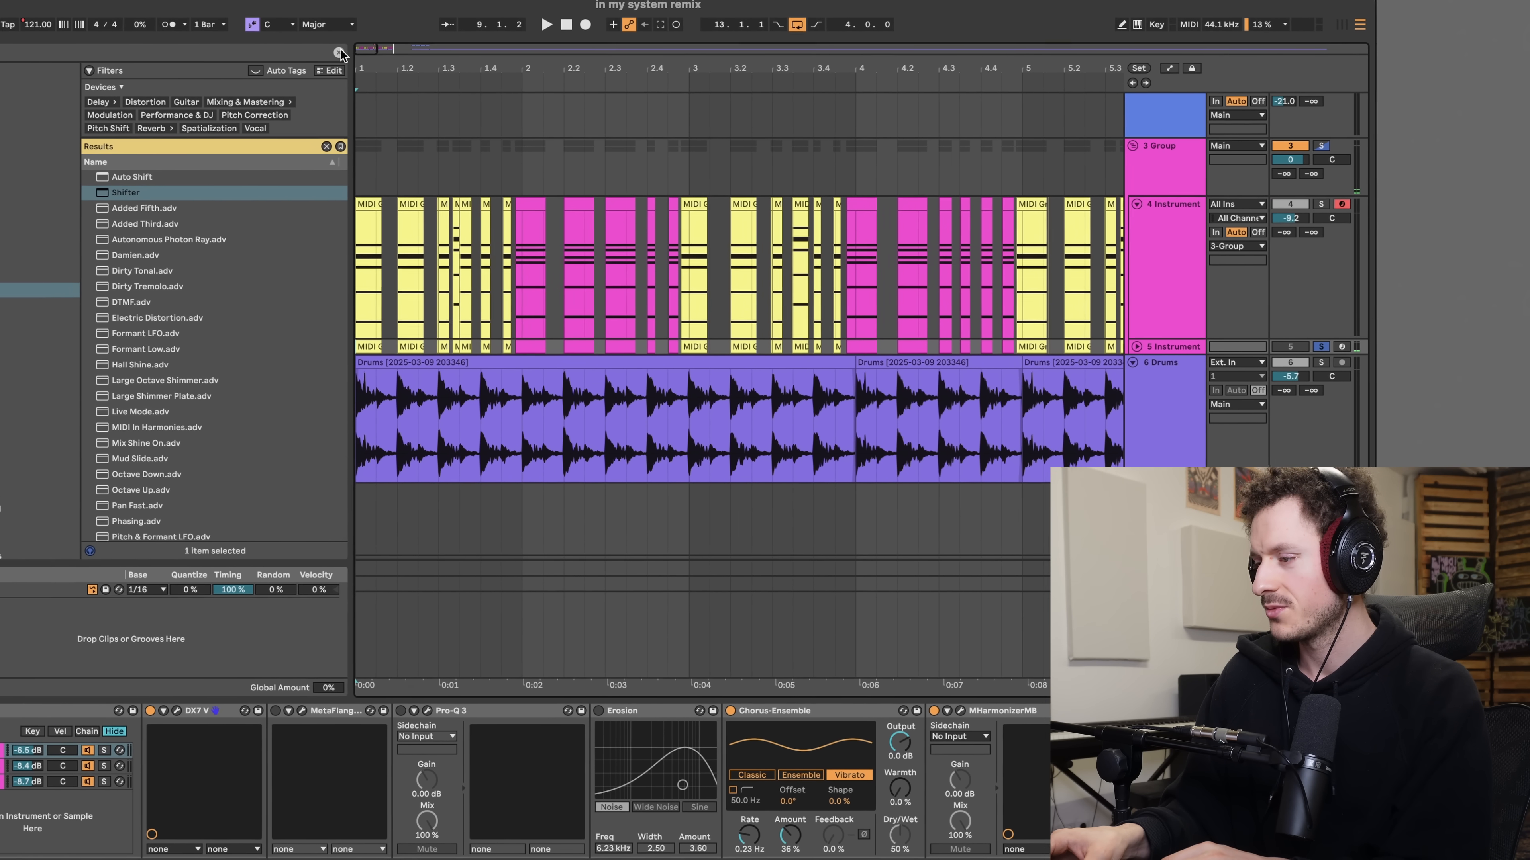
click(227, 56)
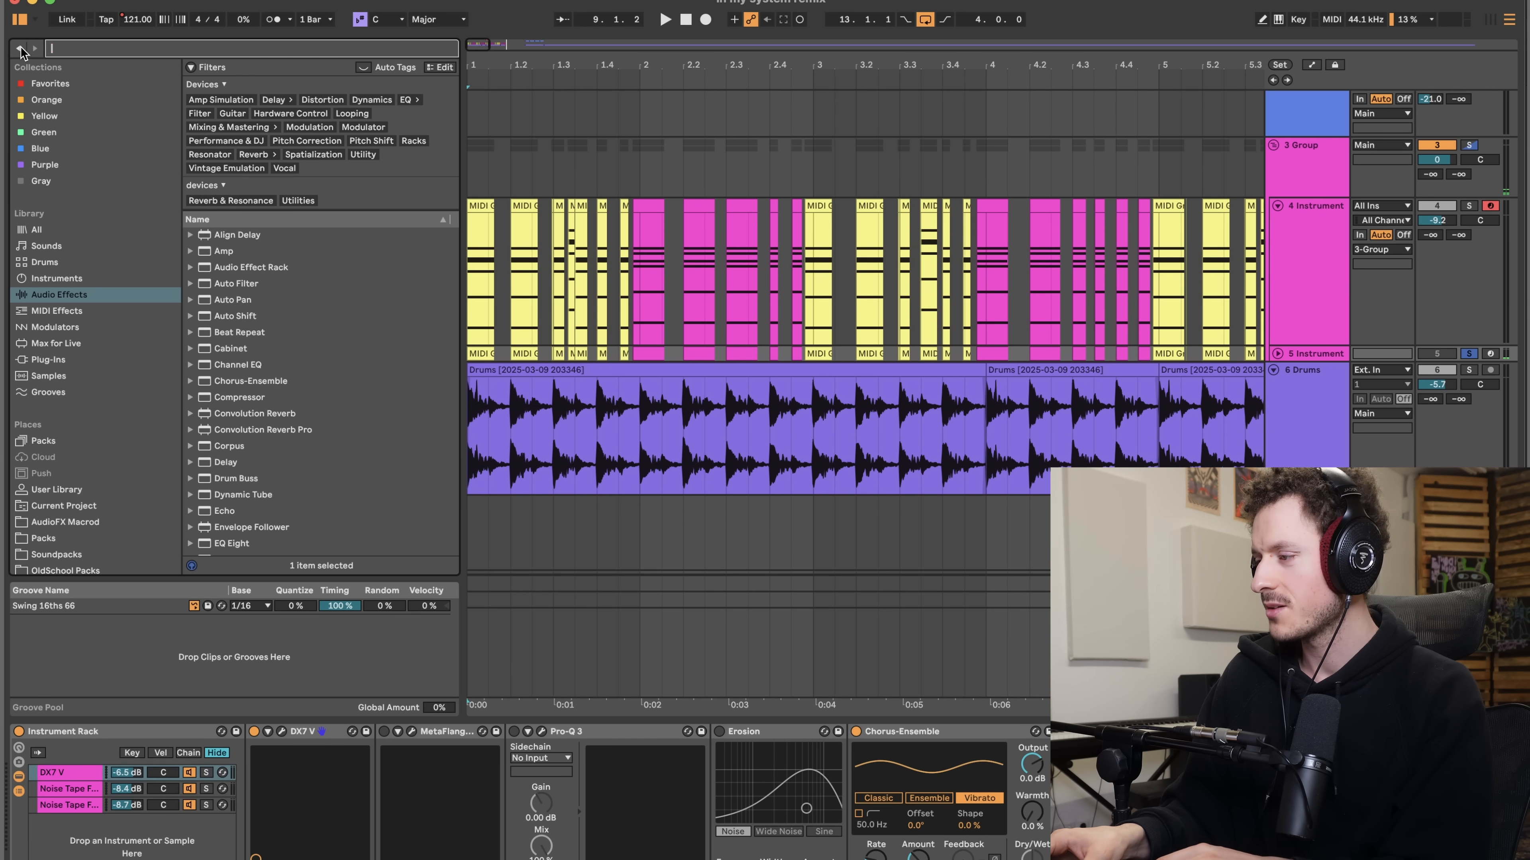
click(20, 20)
scroll(304, 469, down, 3)
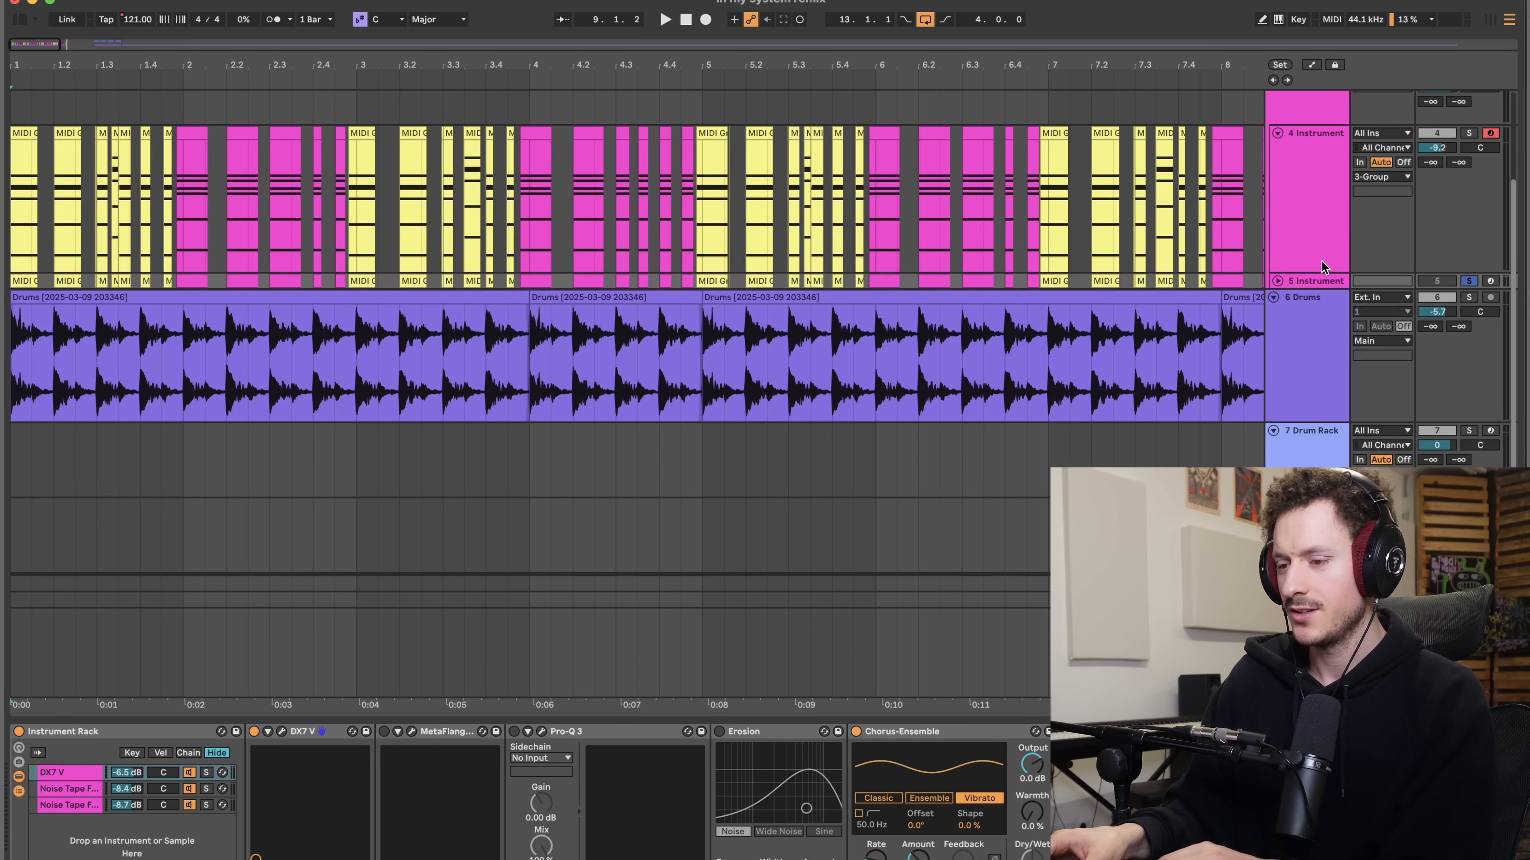
click(1307, 278)
click(1283, 783)
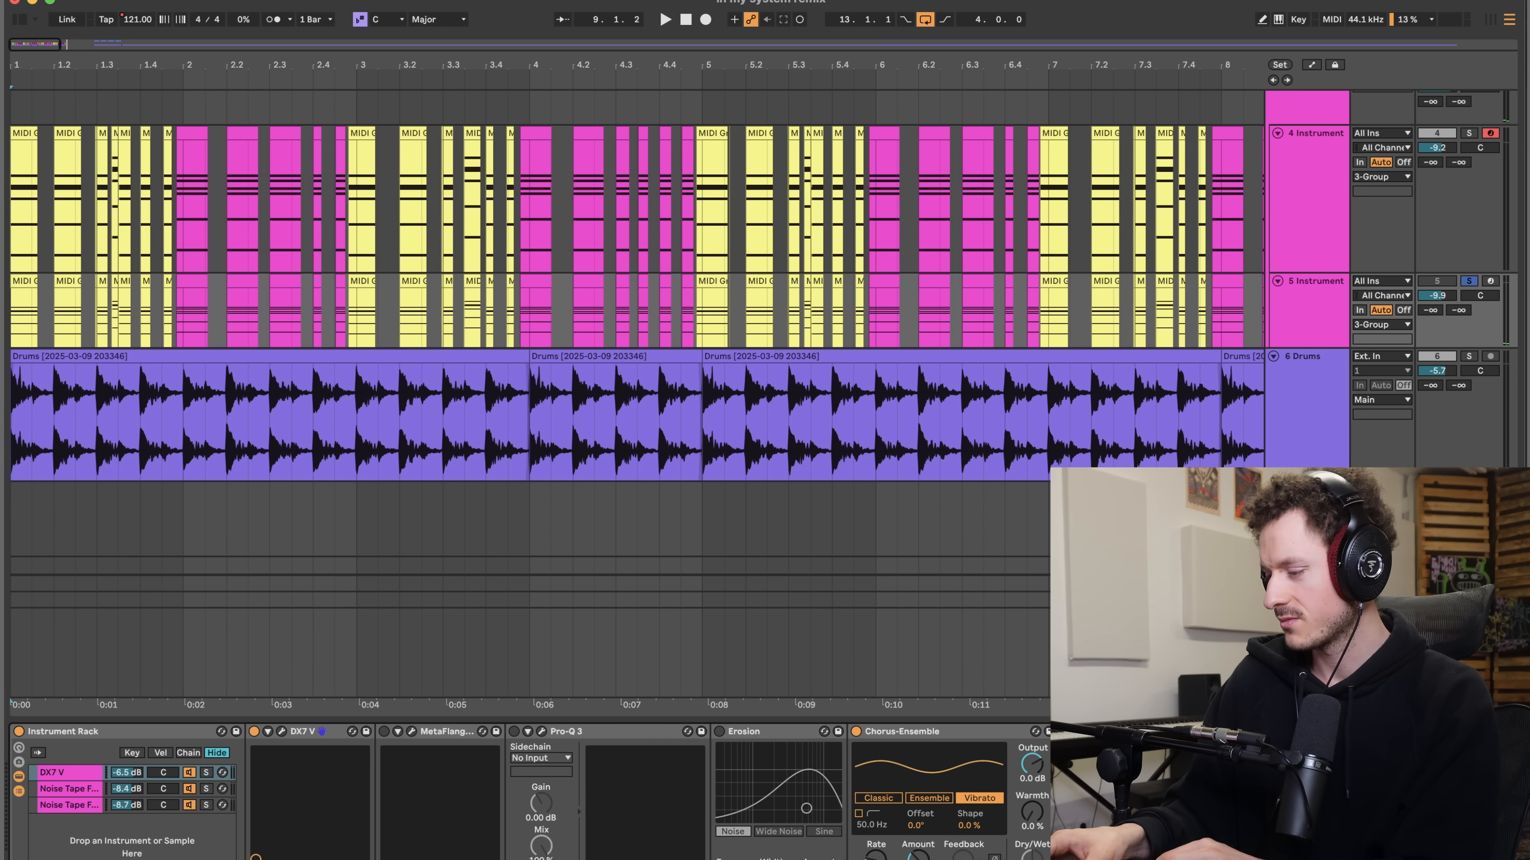
- Replace DX7 V with E-Piano Faceplant, found by searching "facepl", and set its Bright to 42 and Tremolo Amount to 19 %
key(Delete)
key(super+f)
text(facepl)
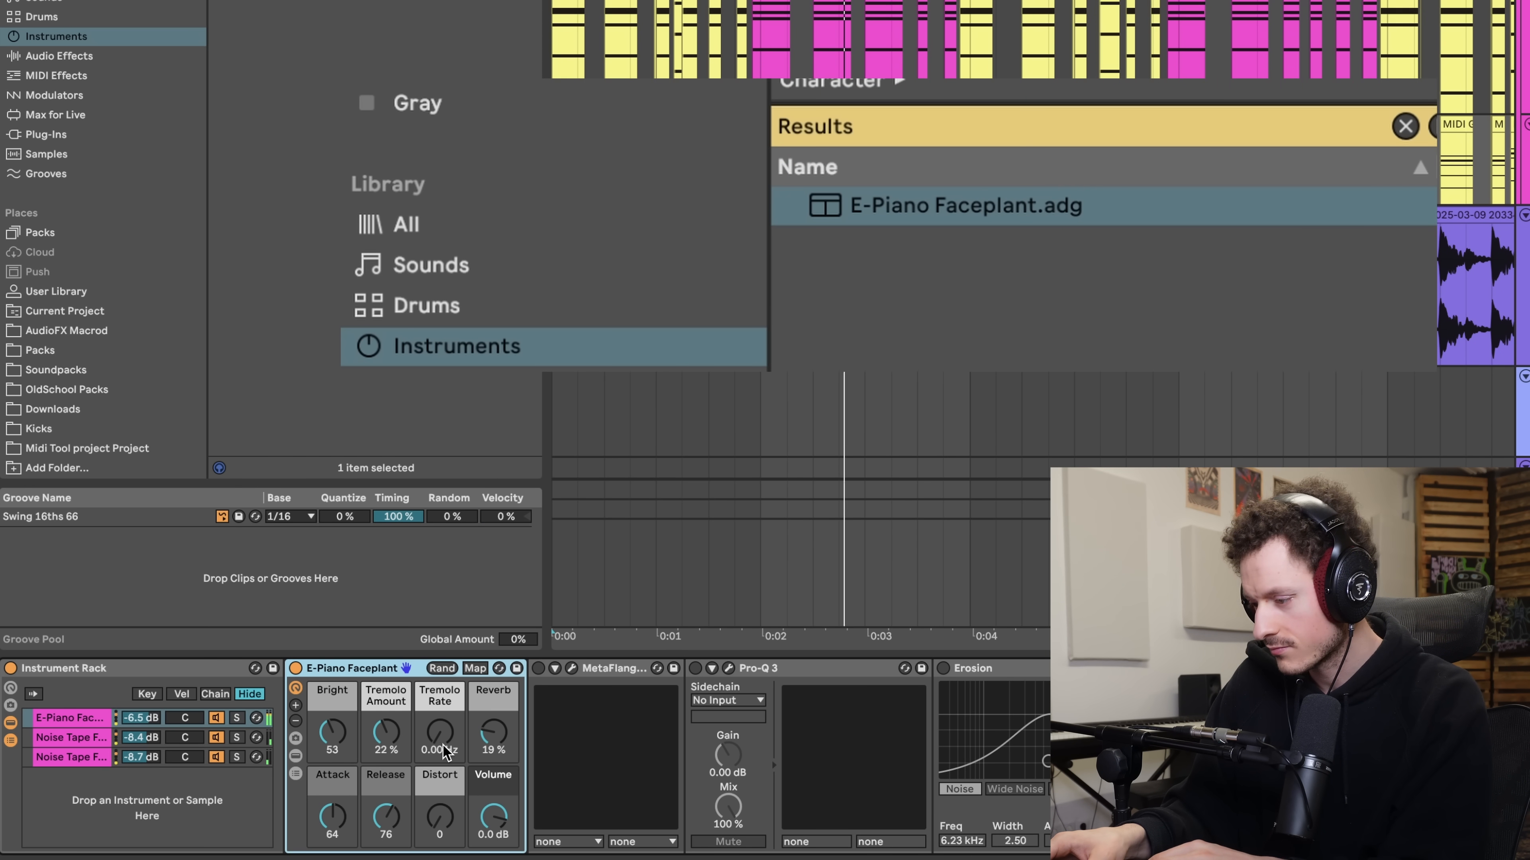
drag(332, 735, 333, 761)
drag(407, 729, 408, 737)
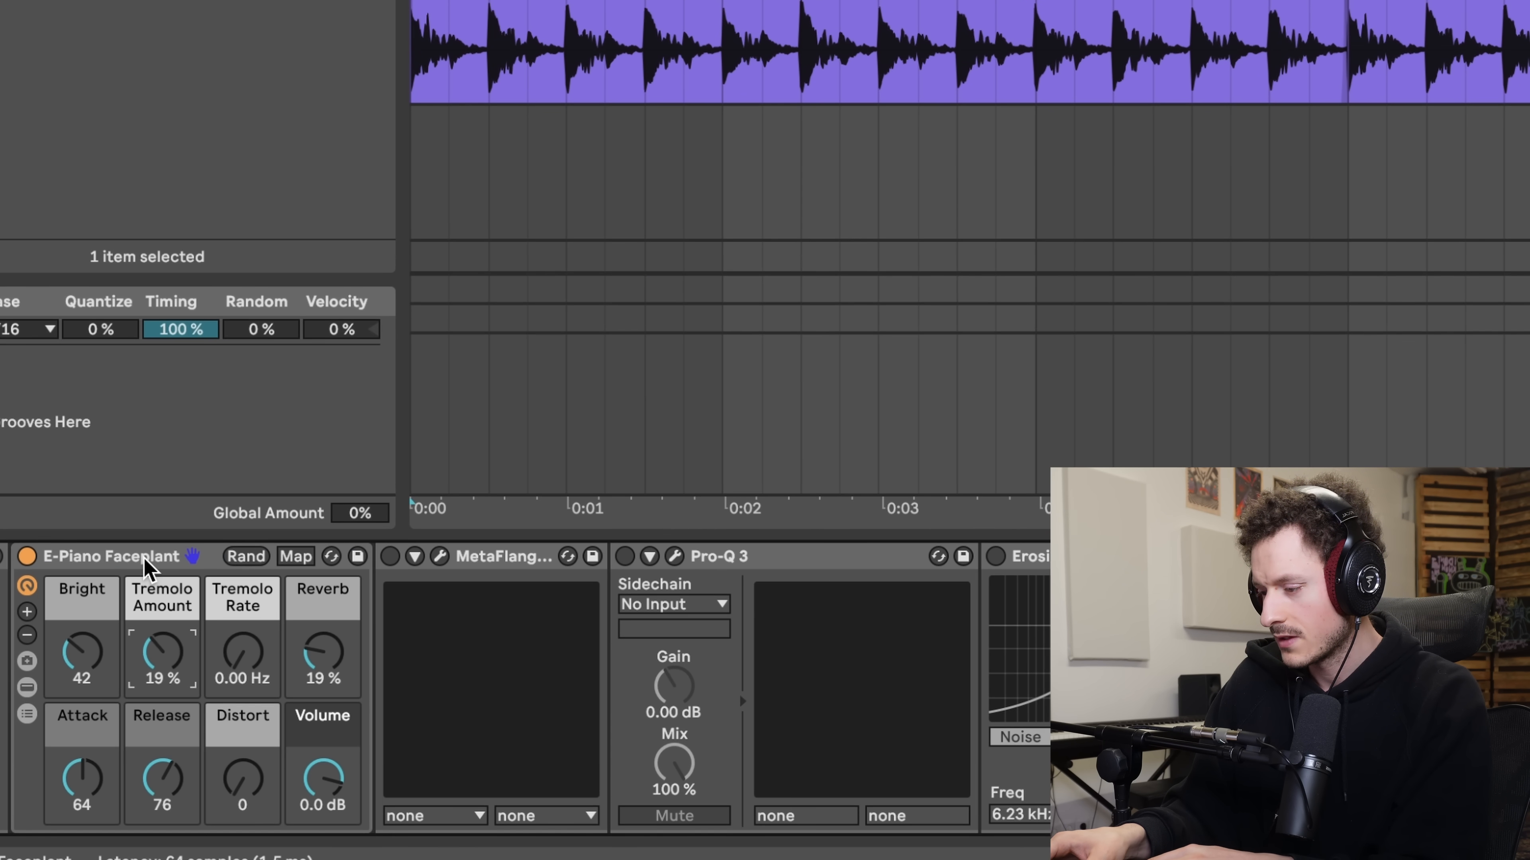
- Reveal the devices inside the E-Piano Faceplant rack and, during playback, set EP Faceplant's Fork Tine to 3 % and Tone to 52 %
double_click(269, 619)
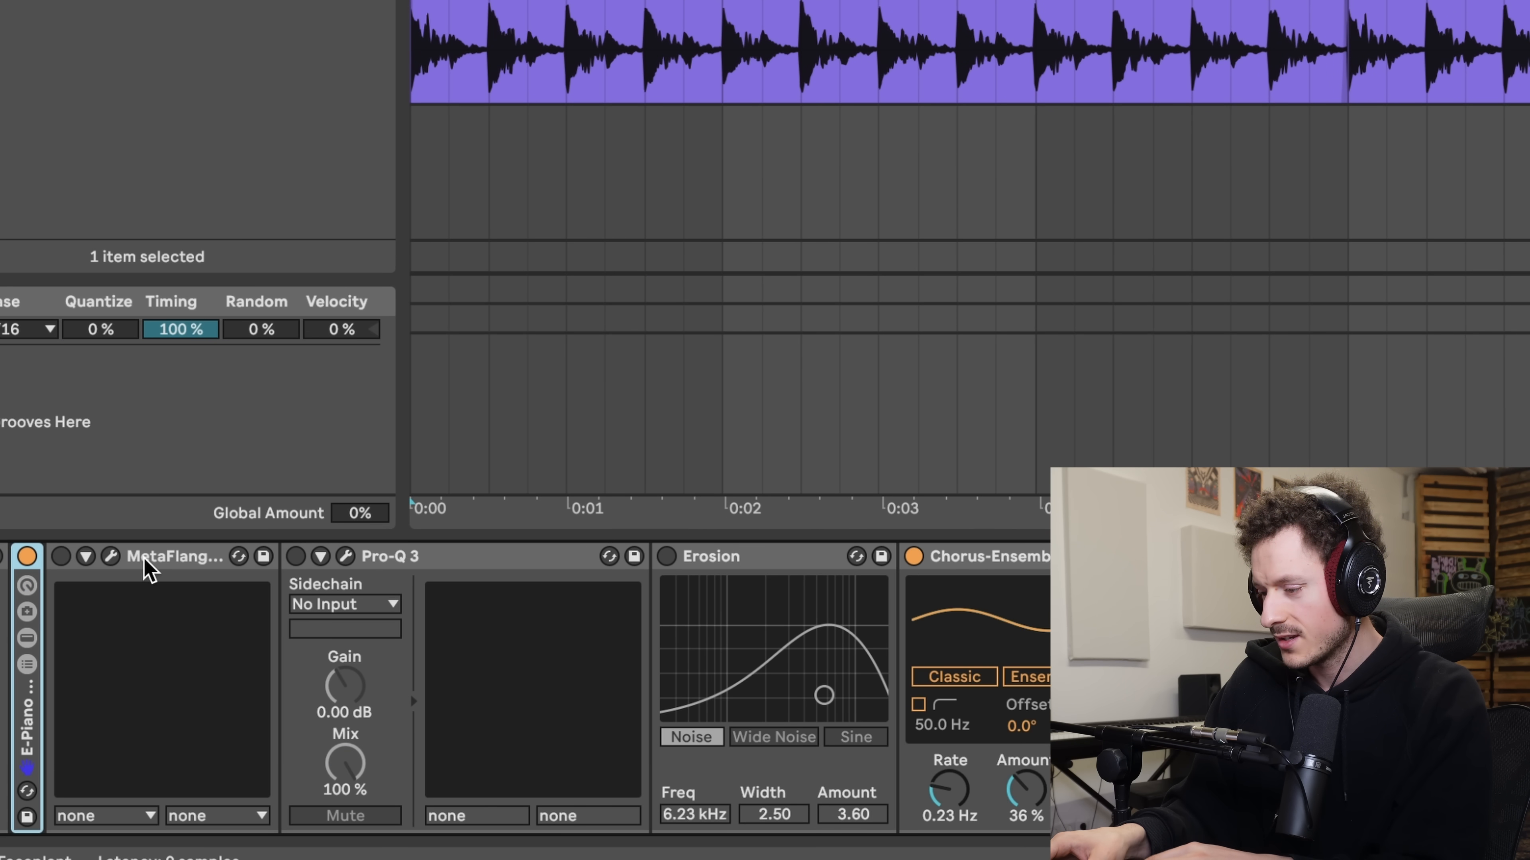
double_click(170, 731)
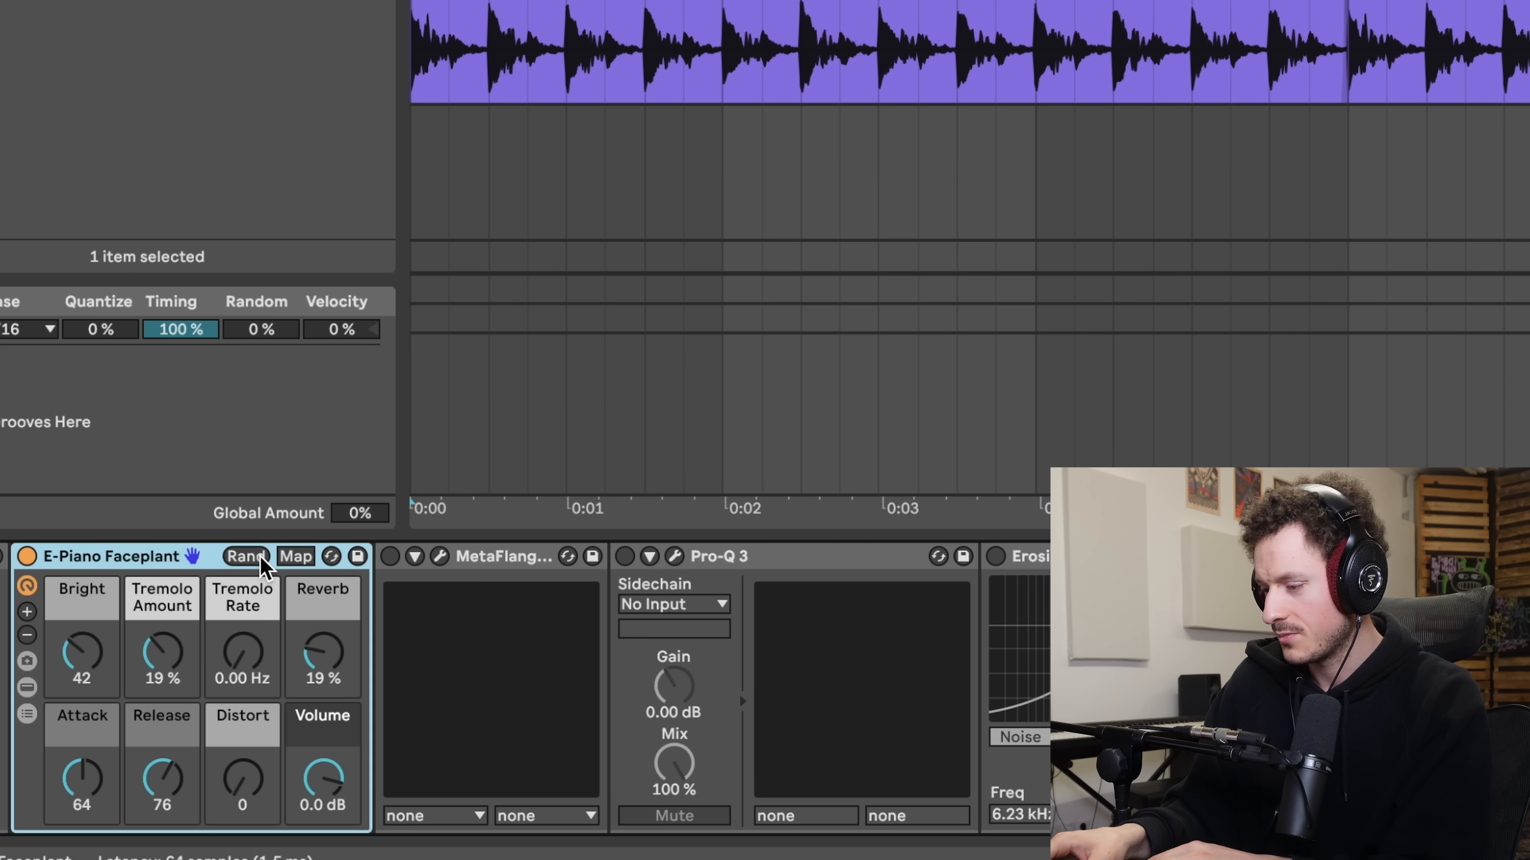
click(26, 688)
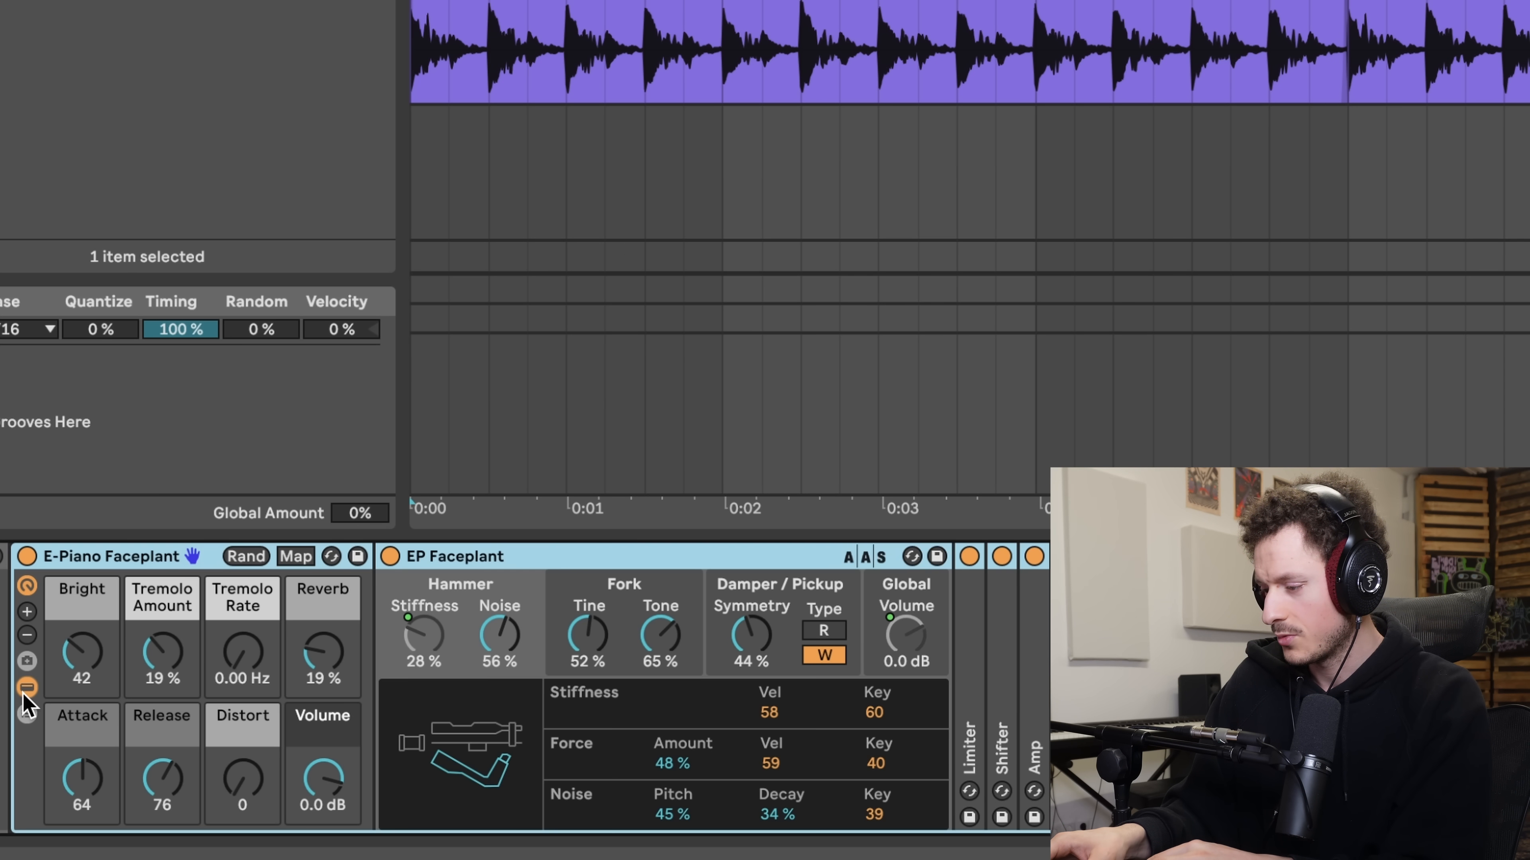
key(space)
drag(663, 636, 662, 672)
drag(589, 636, 588, 719)
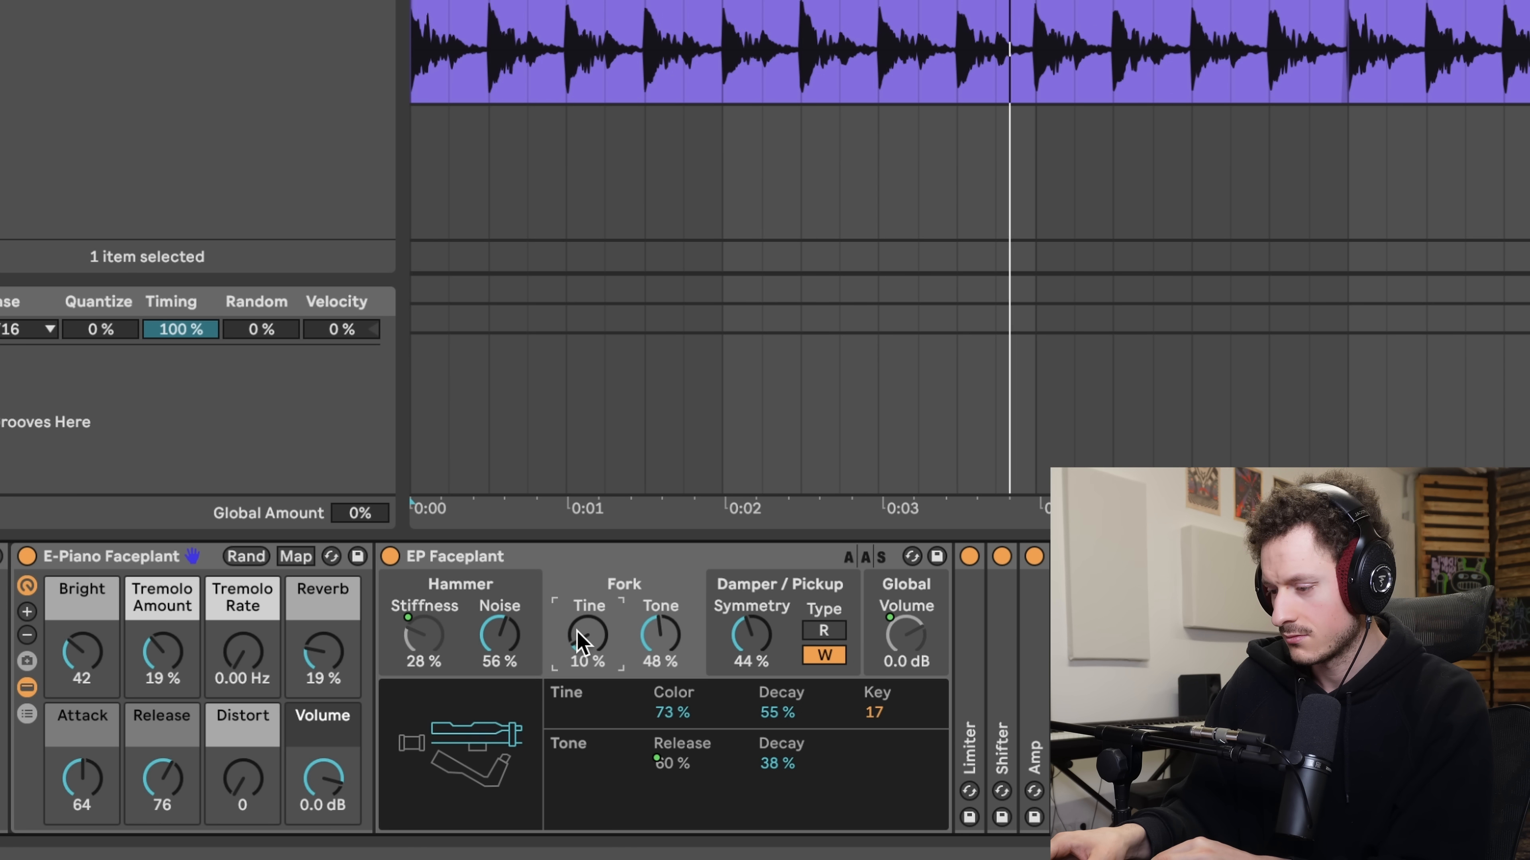
drag(659, 640, 659, 625)
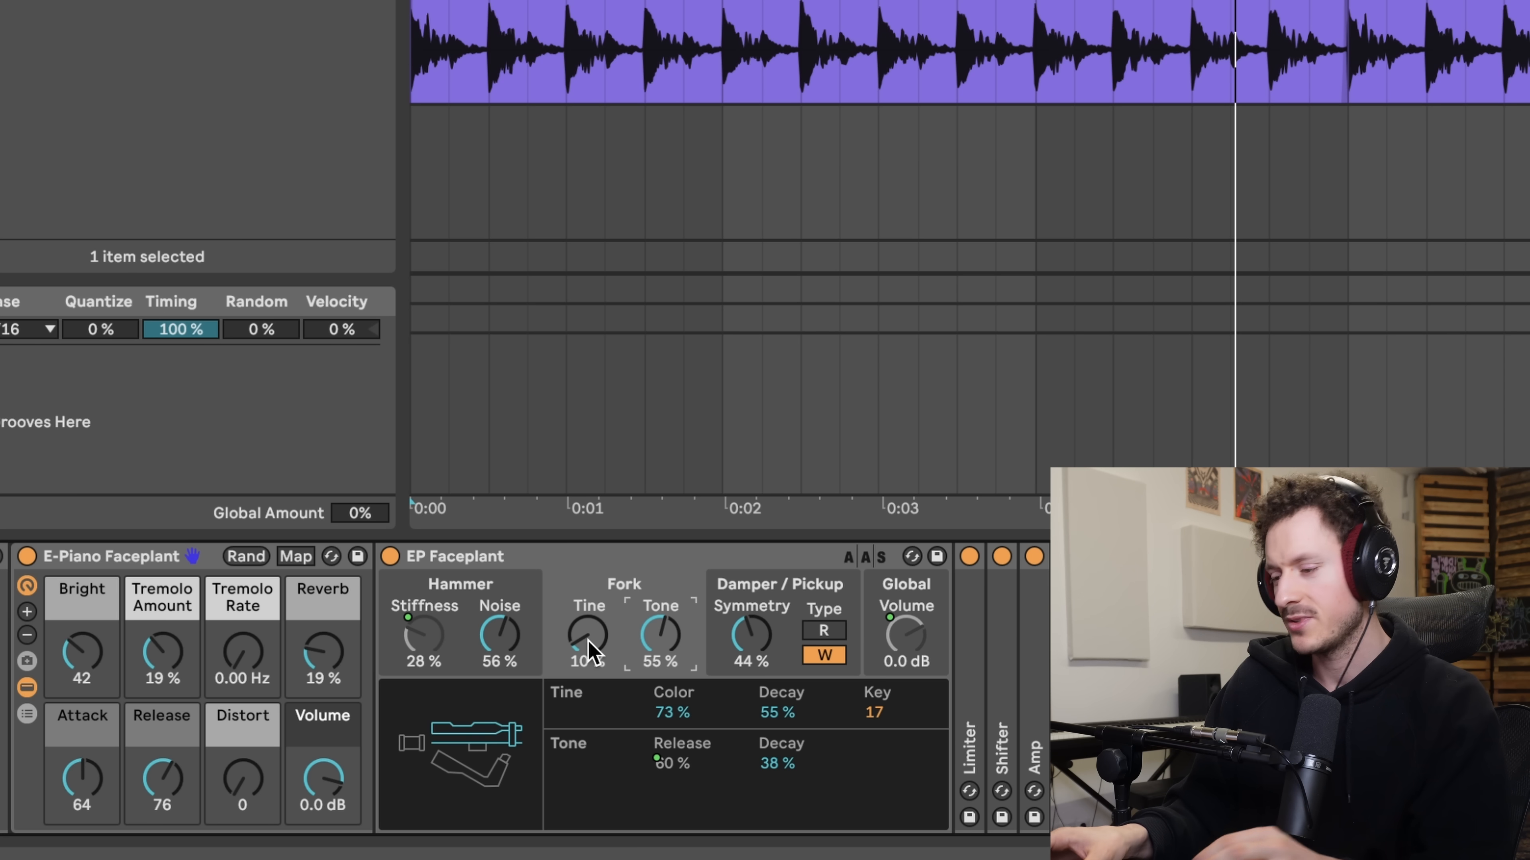
key(space)
drag(588, 637, 643, 641)
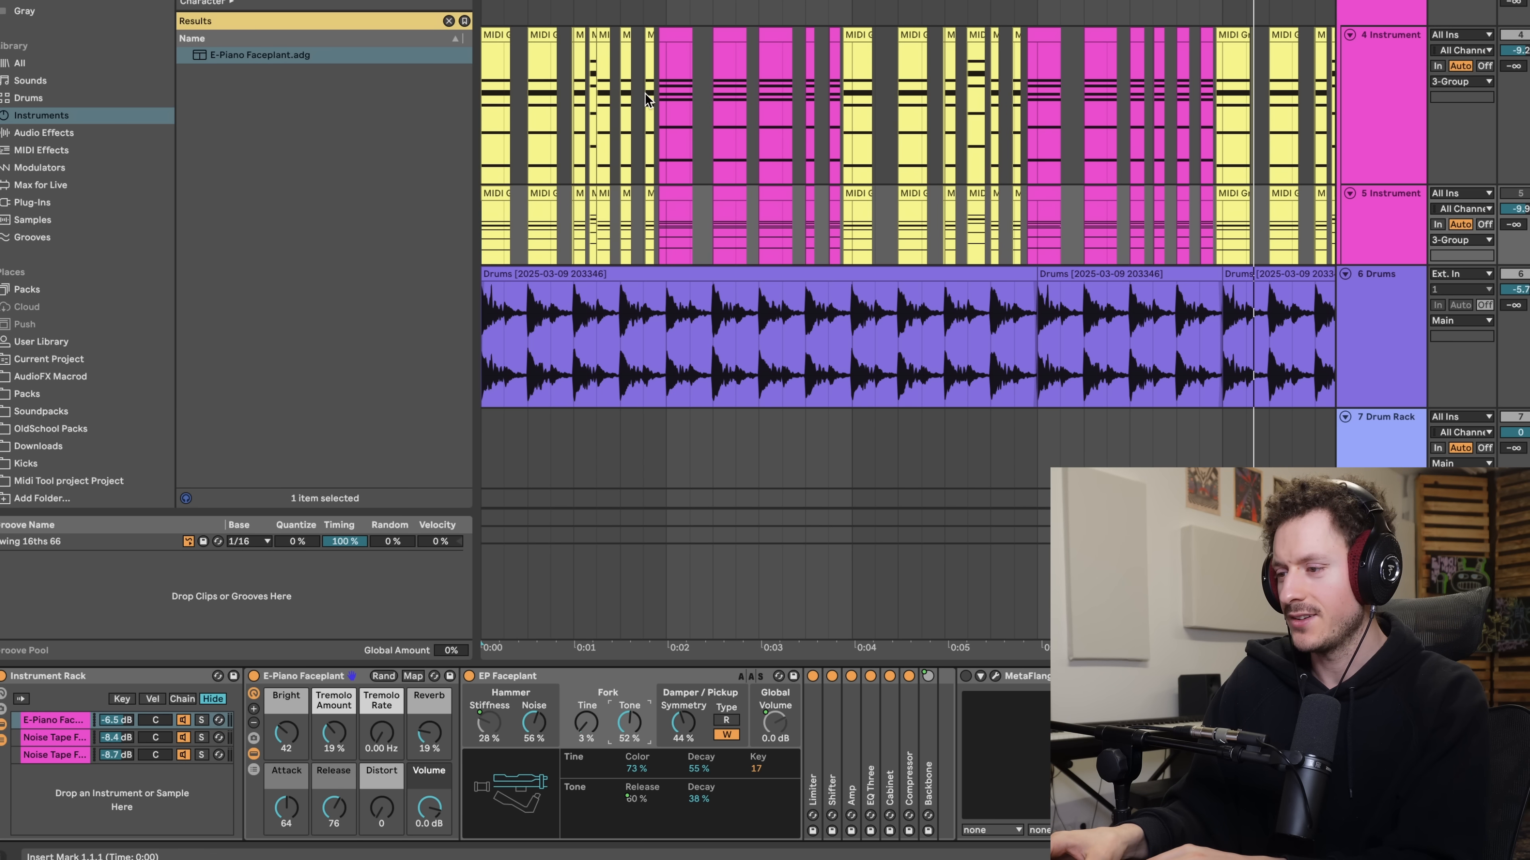
- Open the first pink chord clip on the 4 Instrument track and examine its notes
scroll(671, 73, up, 5)
scroll(672, 80, up, 2)
scroll(672, 80, left, 3)
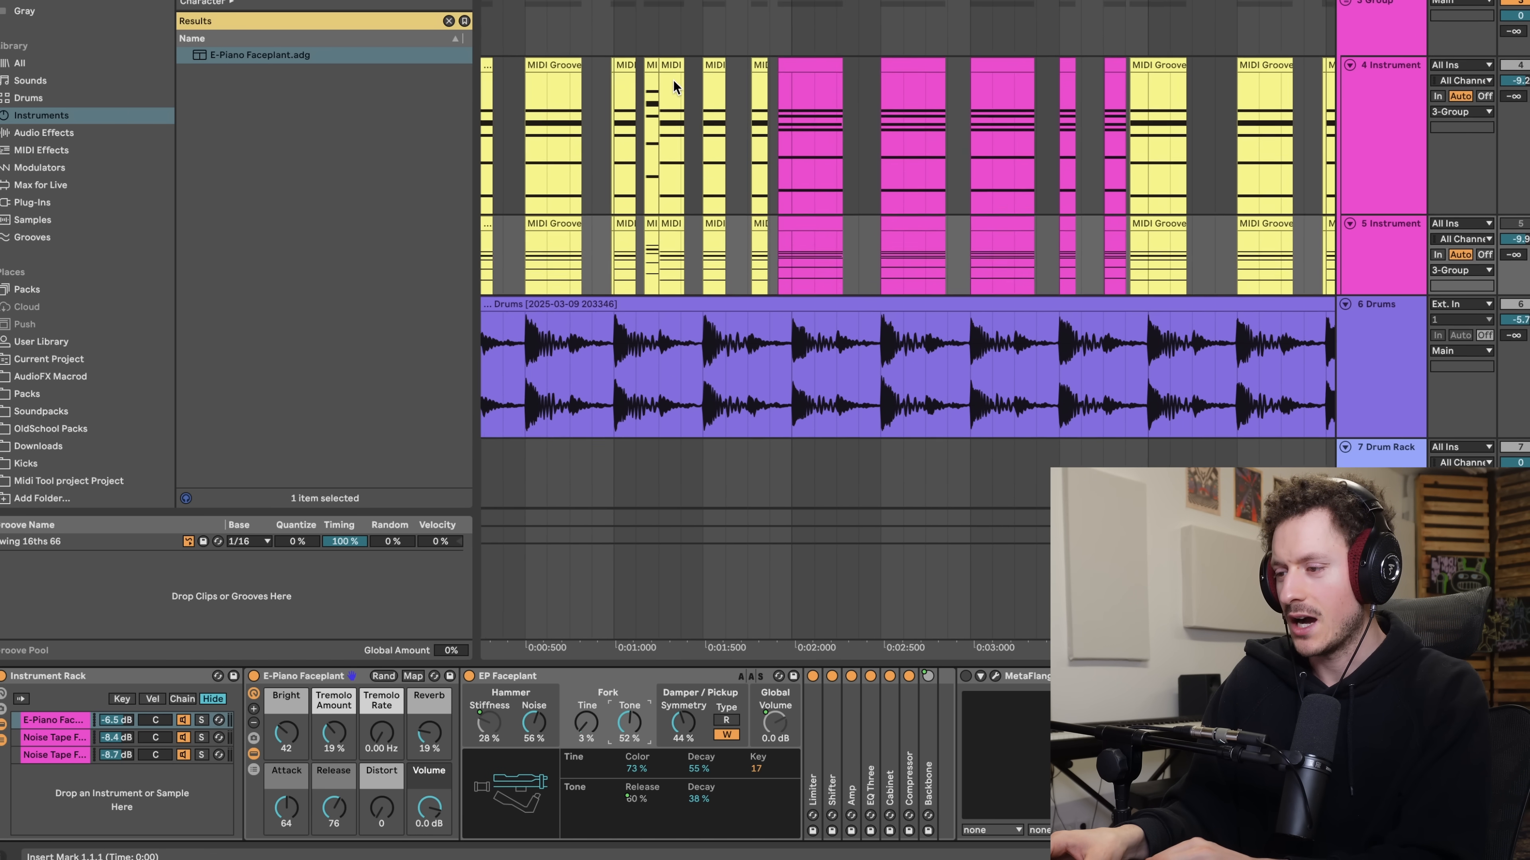
scroll(673, 80, down, 2)
double_click(848, 91)
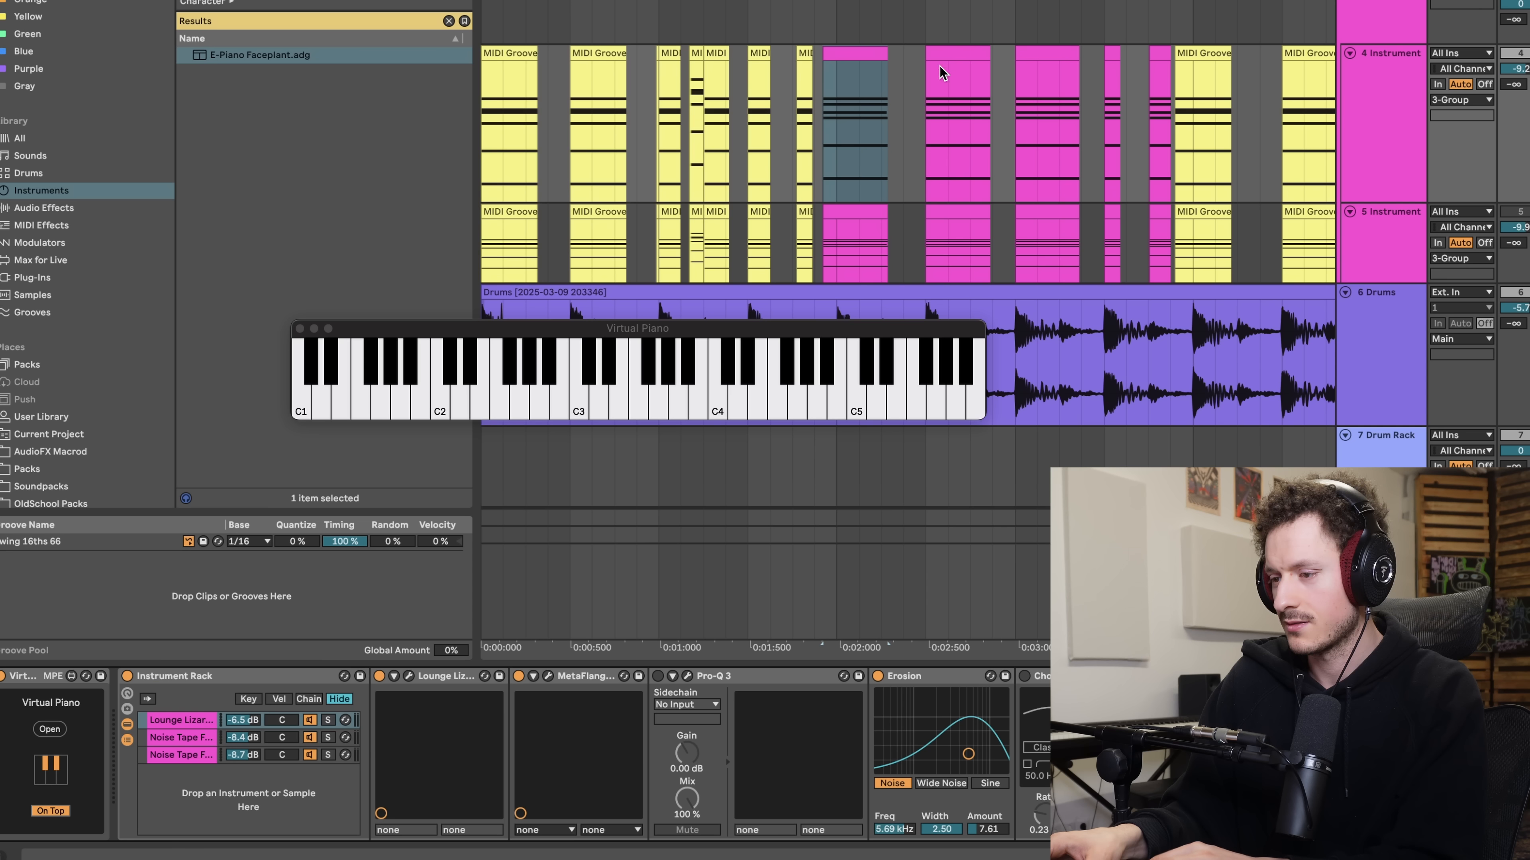
- Select the second pink chord clip on the 4 Instrument track and play it with Virtual Piano on display
click(928, 74)
key(space)
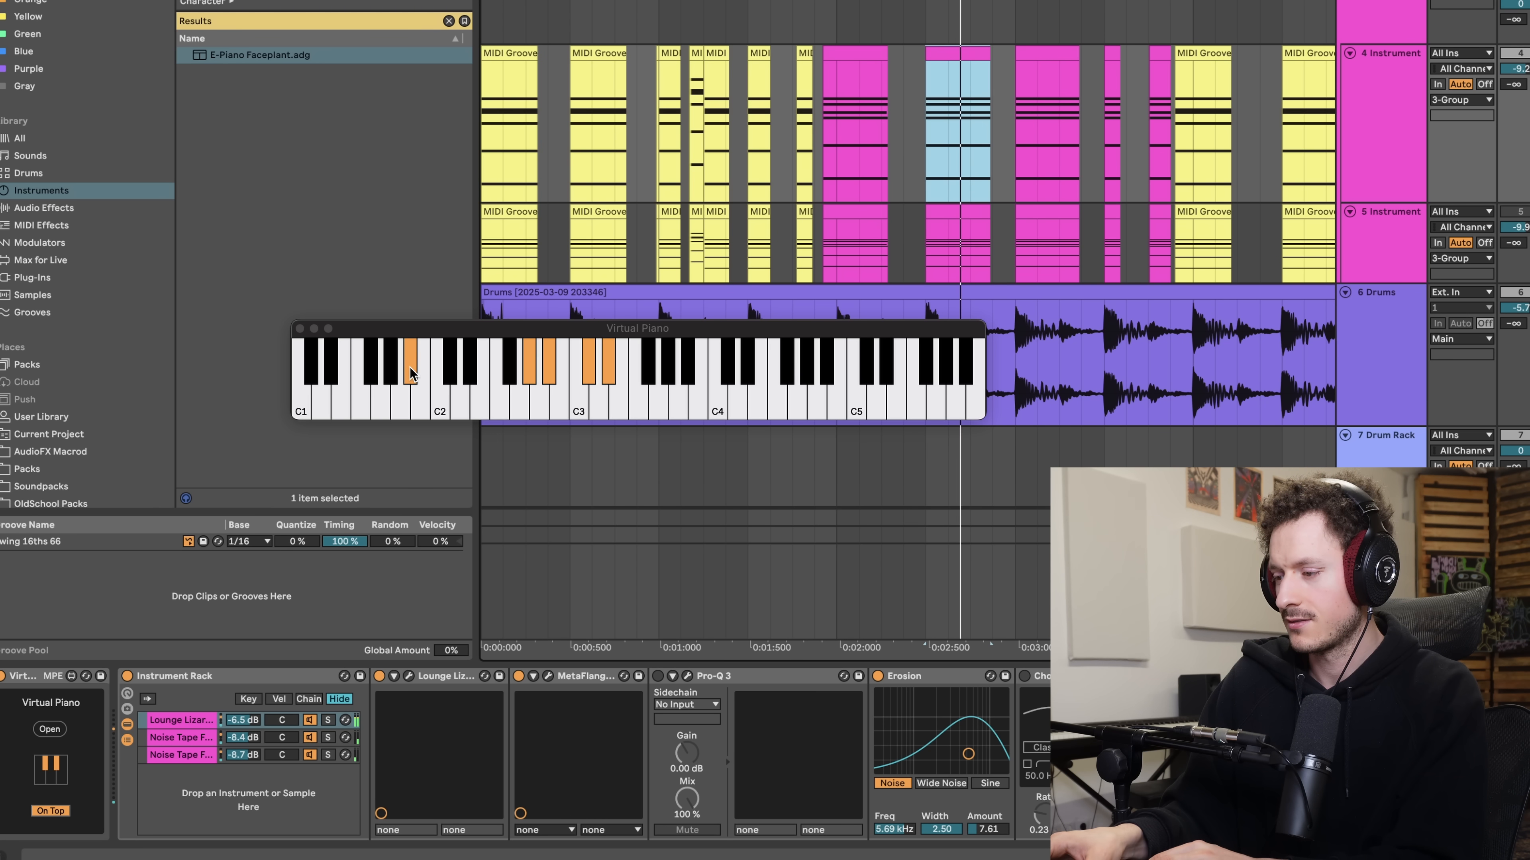
click(543, 381)
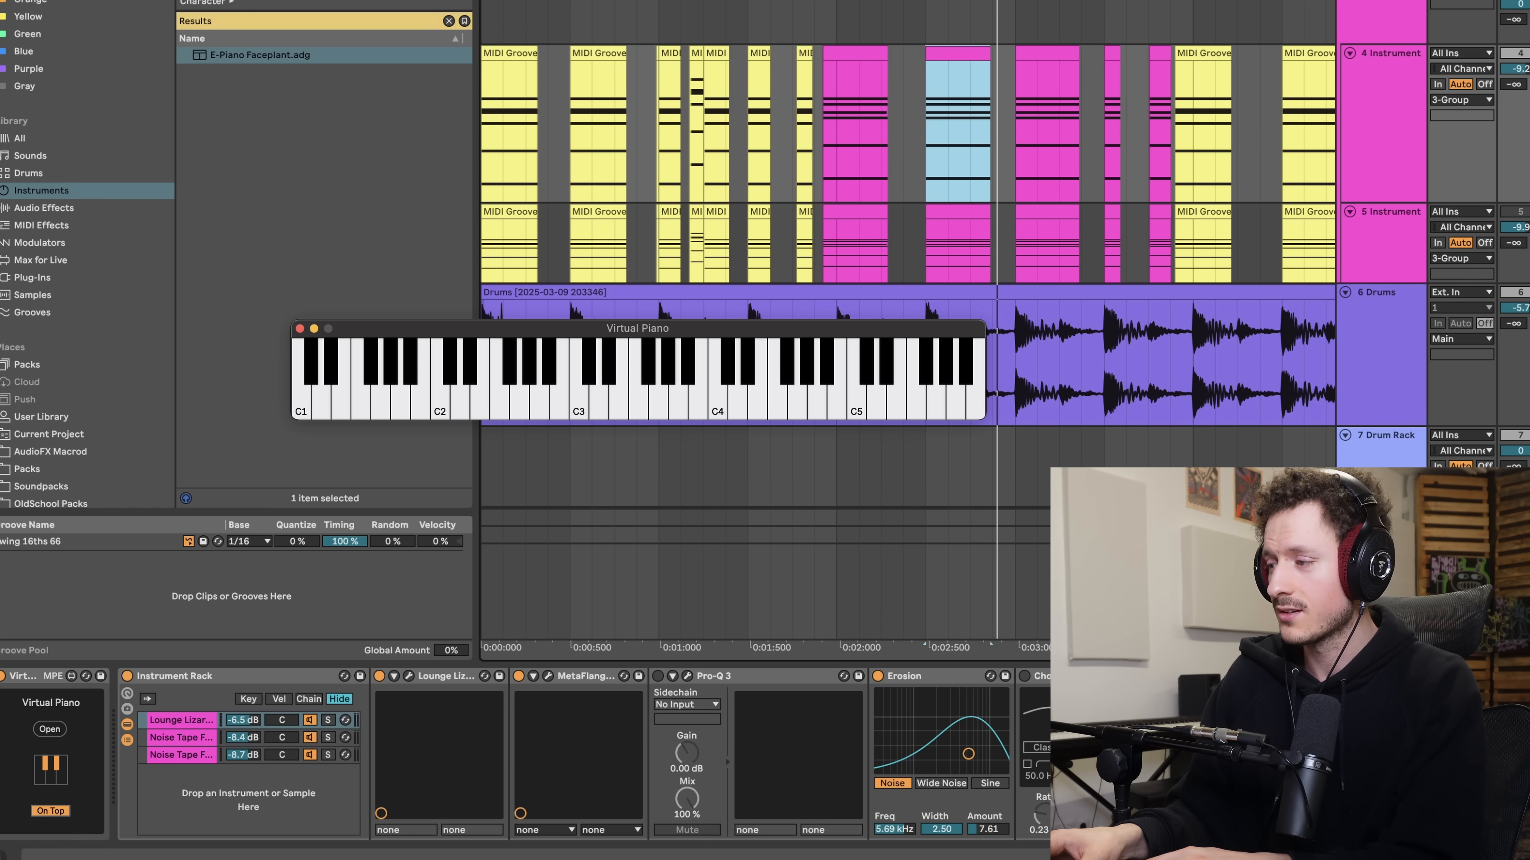
- Hide the browser and play the chord progression from bar 1, following the chords on Virtual Piano
key(super+alt+b)
scroll(345, 204, up, 1)
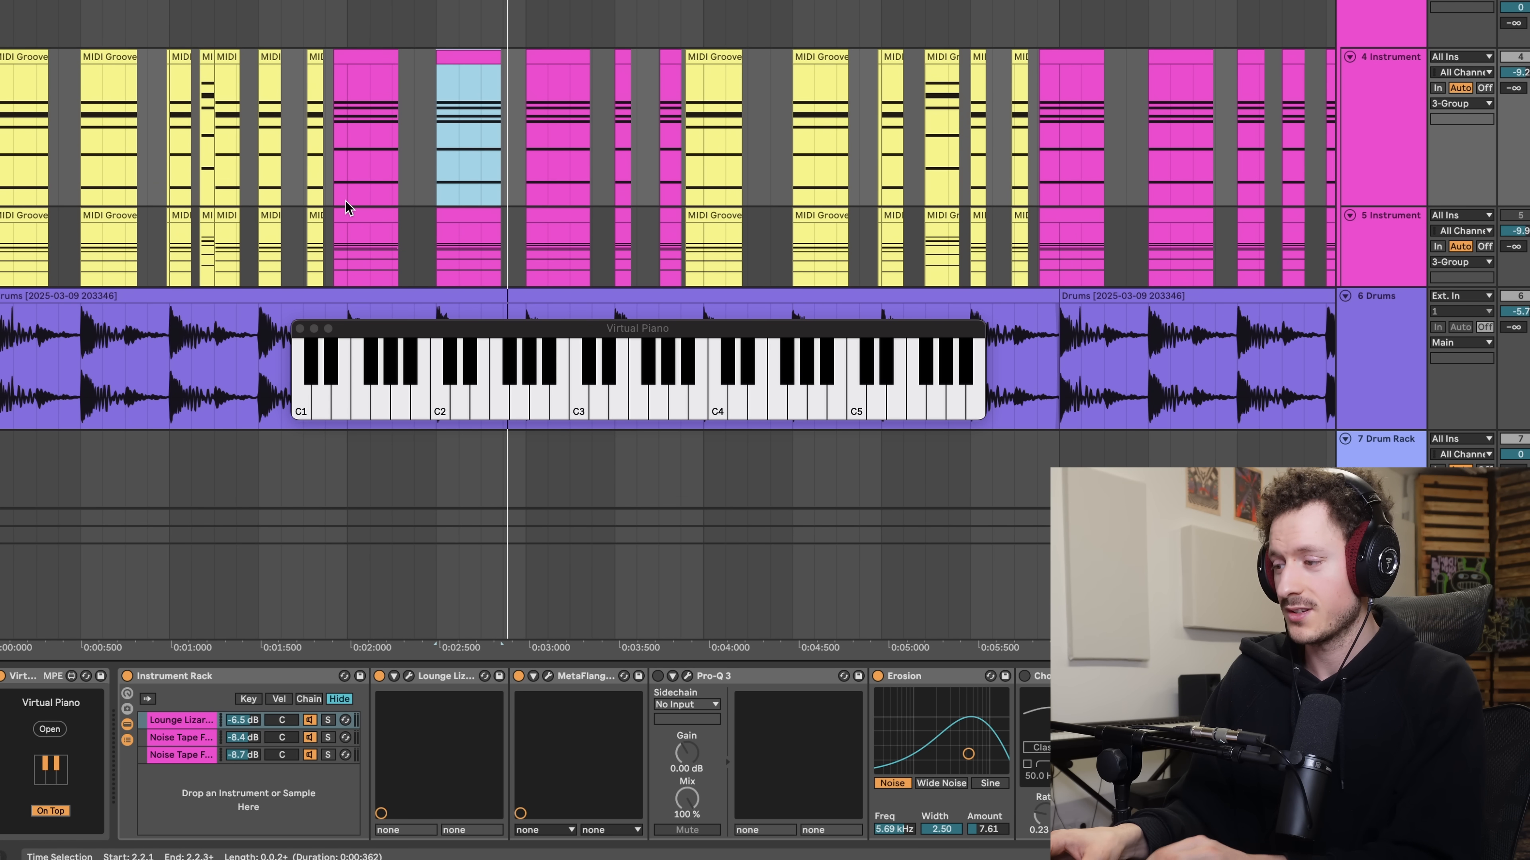
scroll(345, 202, up, 1)
scroll(346, 198, down, 1)
scroll(348, 181, down, 1)
scroll(221, 66, up, 4)
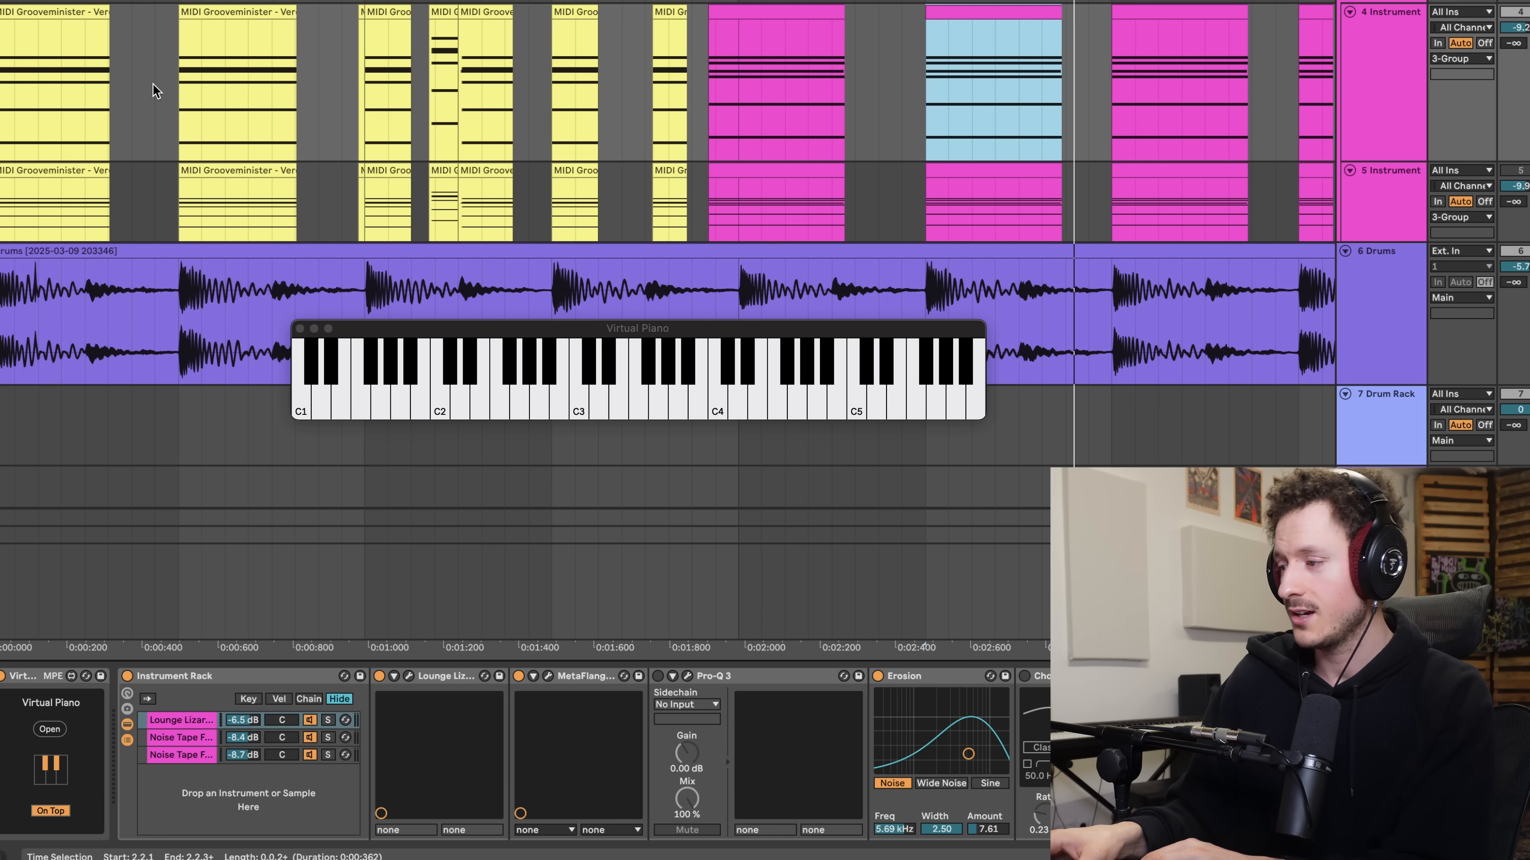
click(1, 107)
key(space)
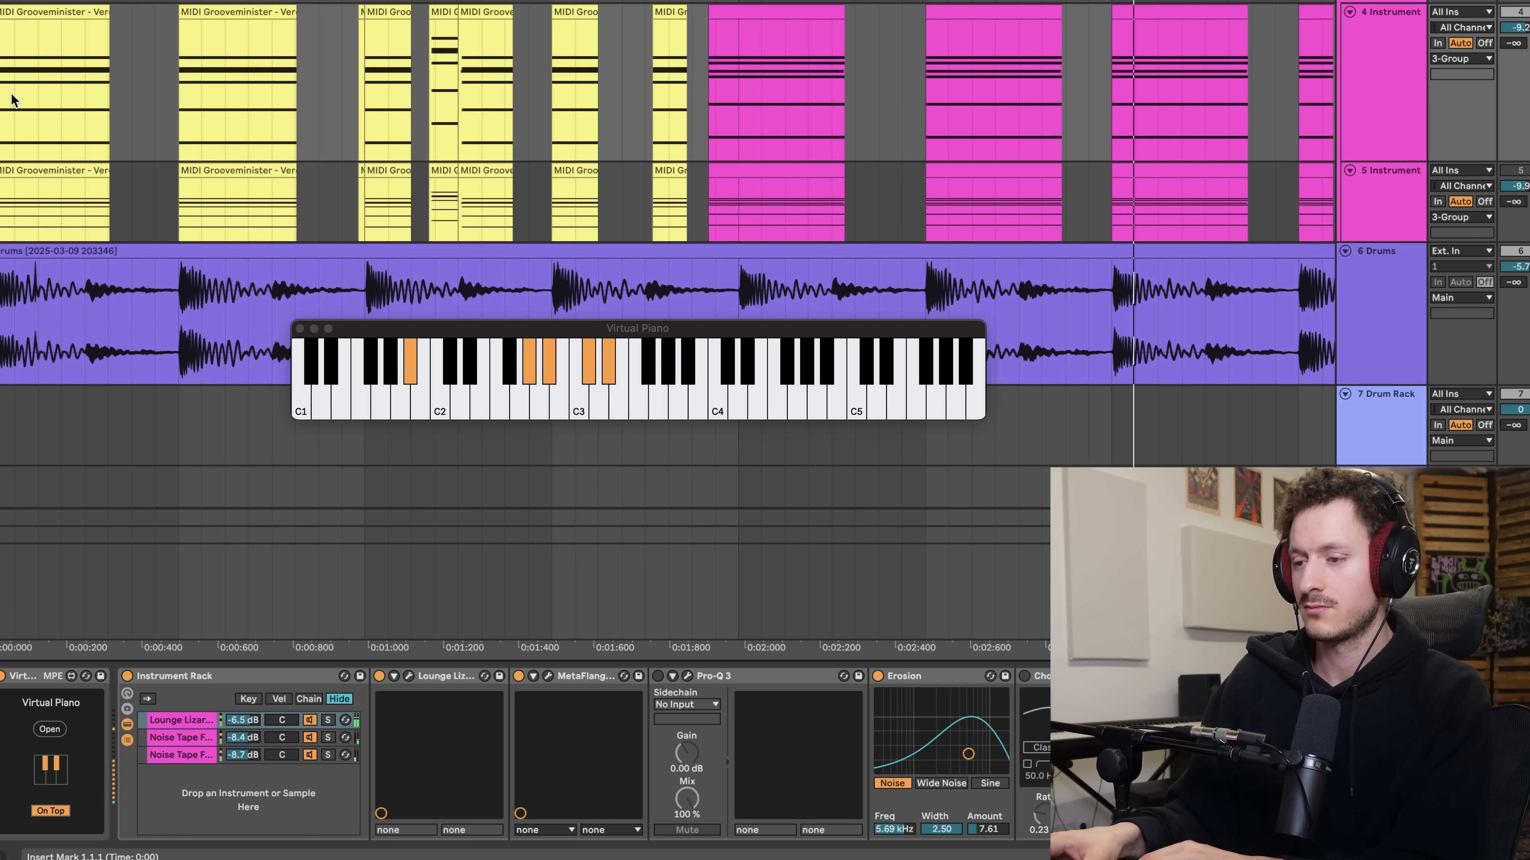
scroll(17, 100, down, 4)
scroll(17, 100, down, 2)
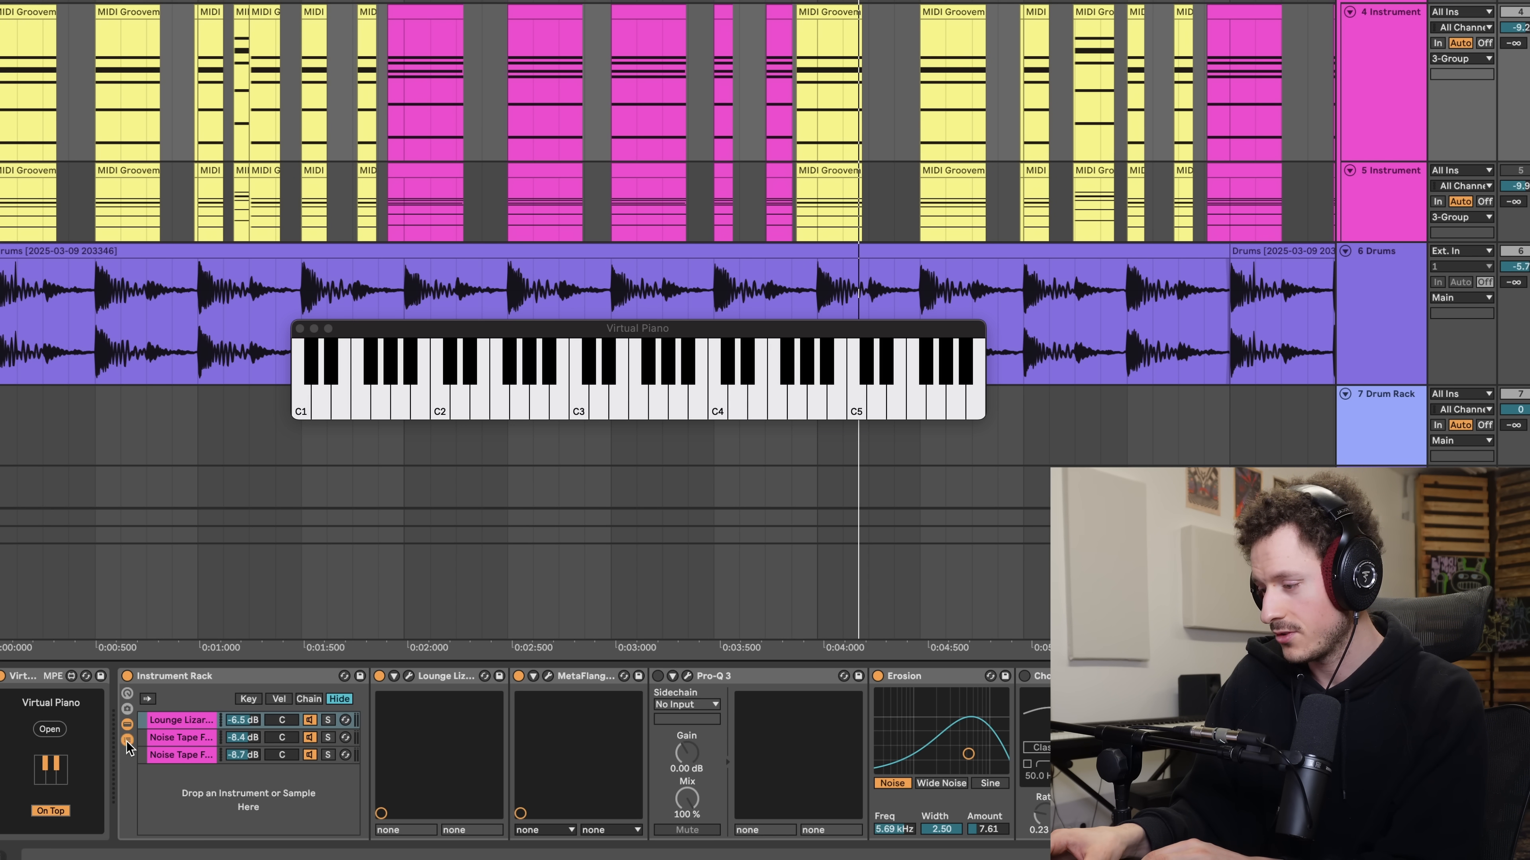
- Display the Instrument Rack's key zones, play the opening chords and replay them from the short yellow clip around 1.2.4
click(247, 700)
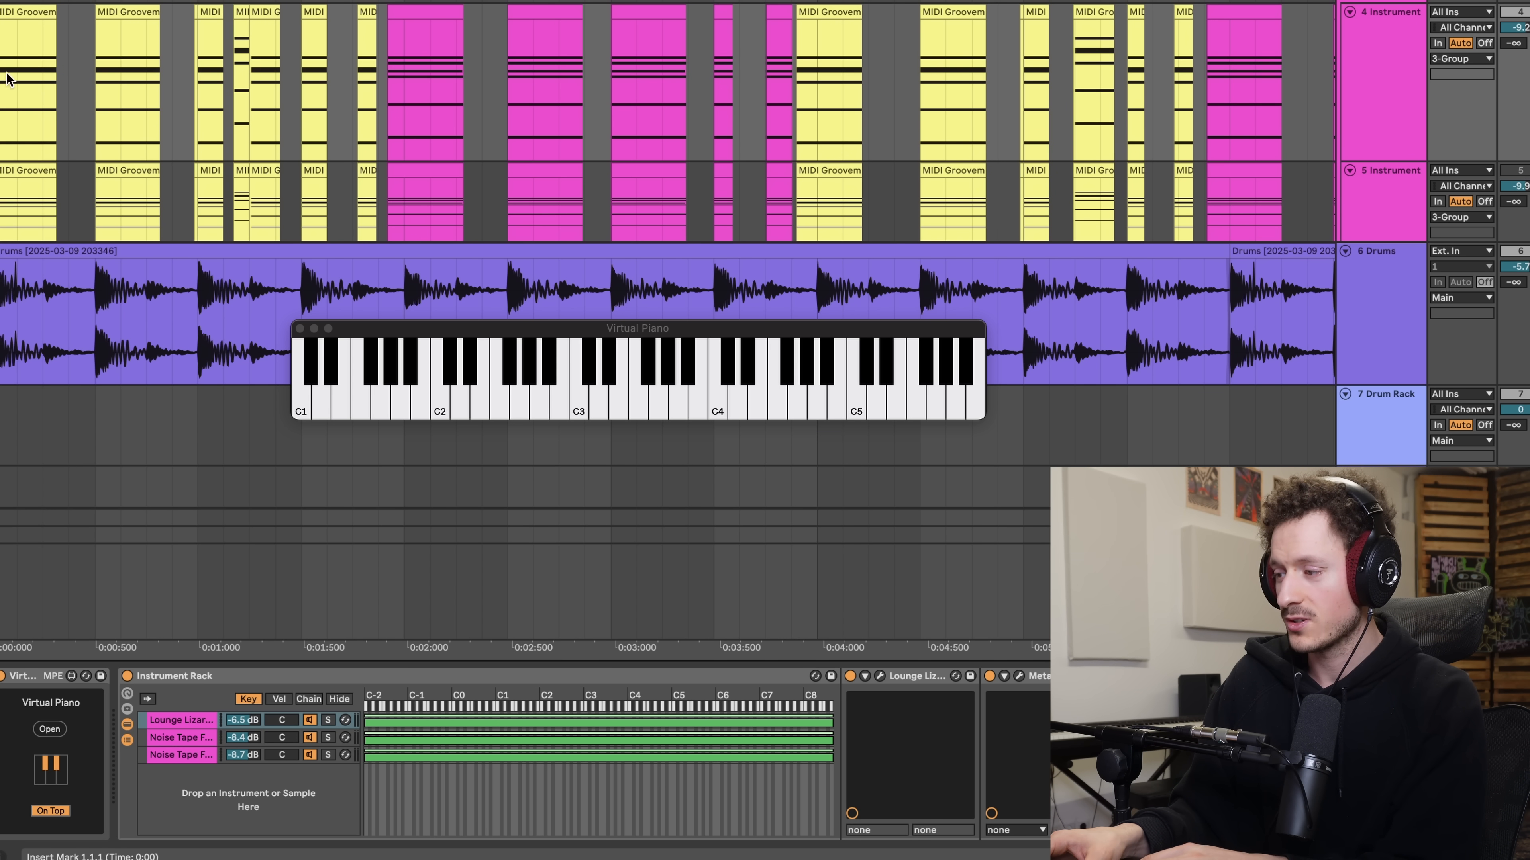
key(space)
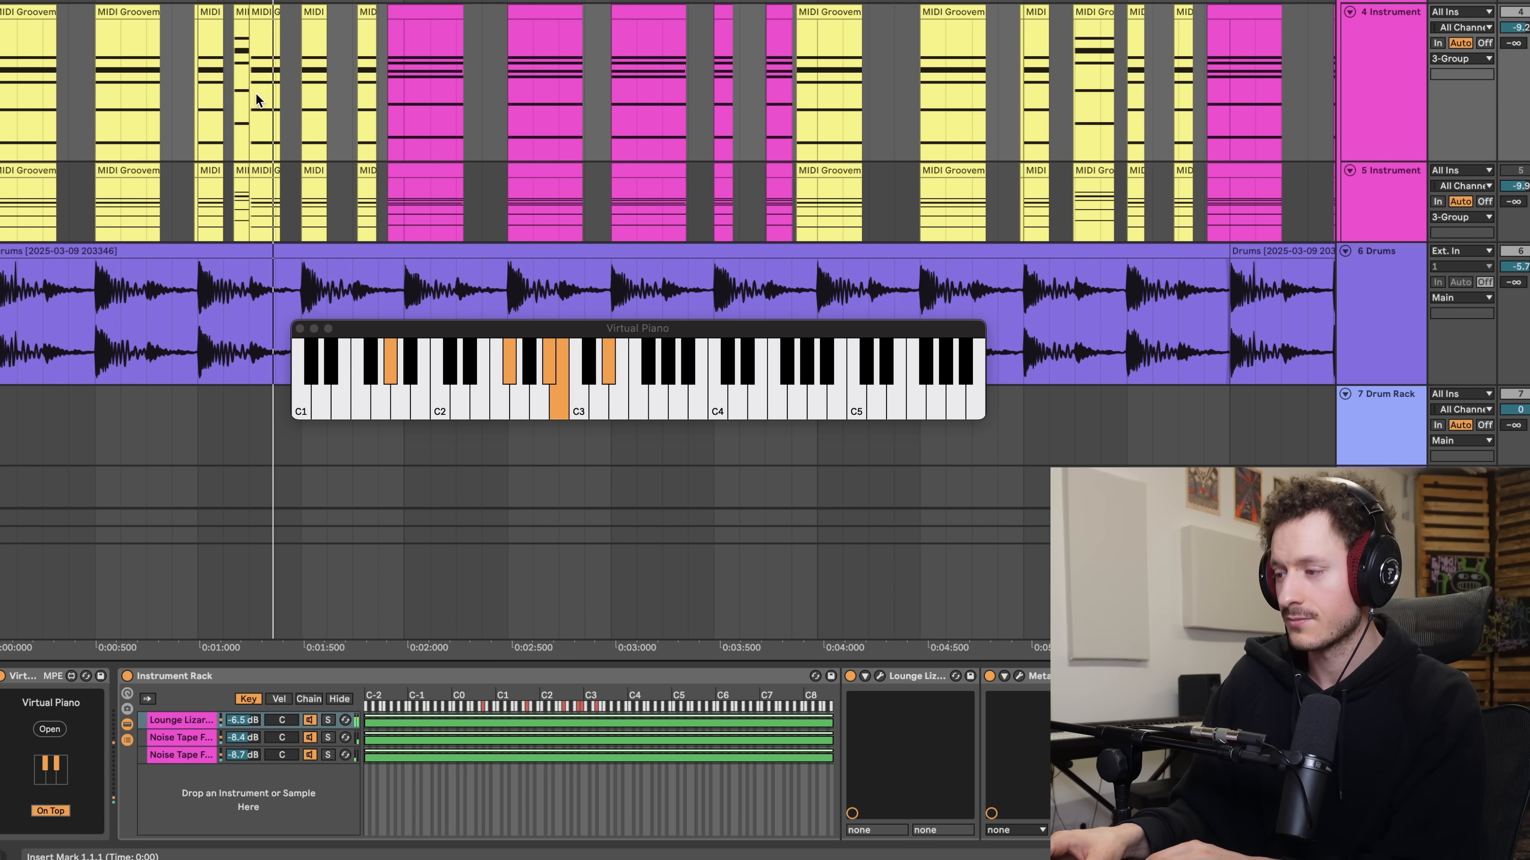
scroll(225, 78, up, 3)
click(136, 78)
key(space)
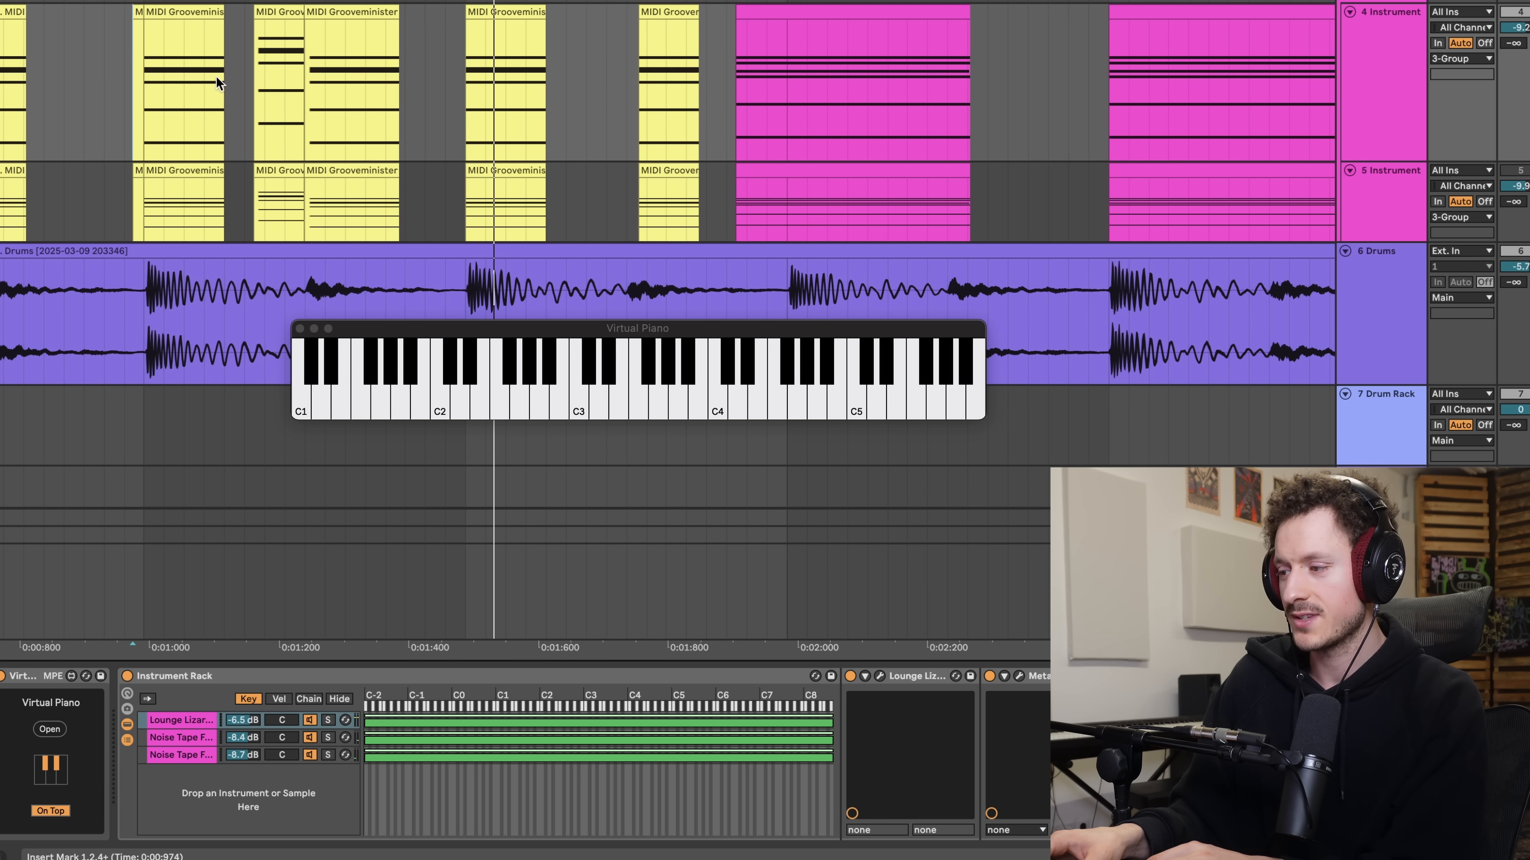
key(space)
scroll(566, 123, down, 3)
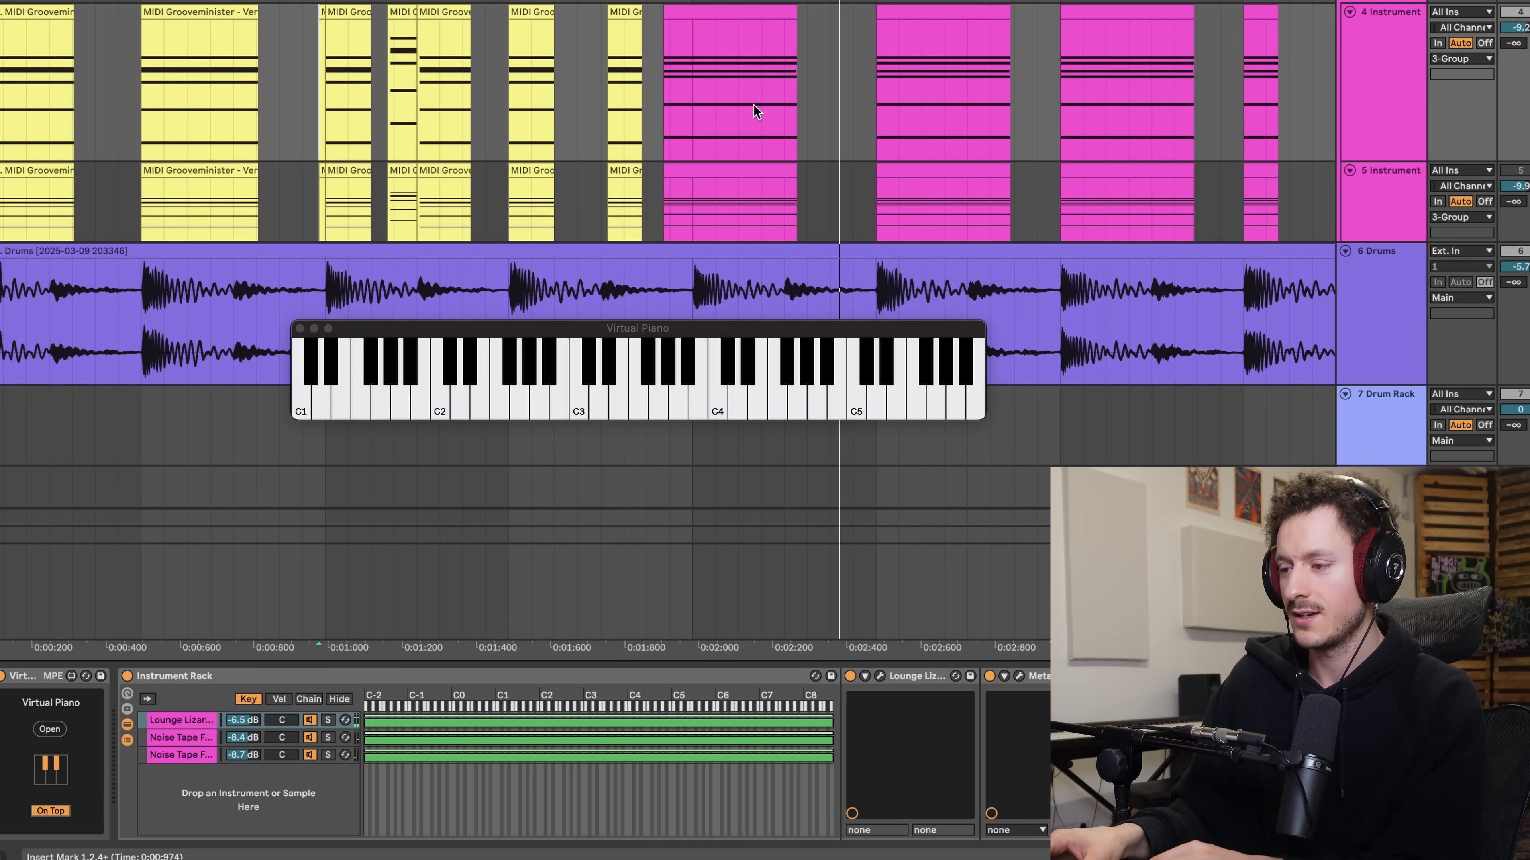
- Play from the first pink chord clip at about 1.4.4 and look over the rest of the arrangement
click(663, 100)
scroll(661, 99, down, 5)
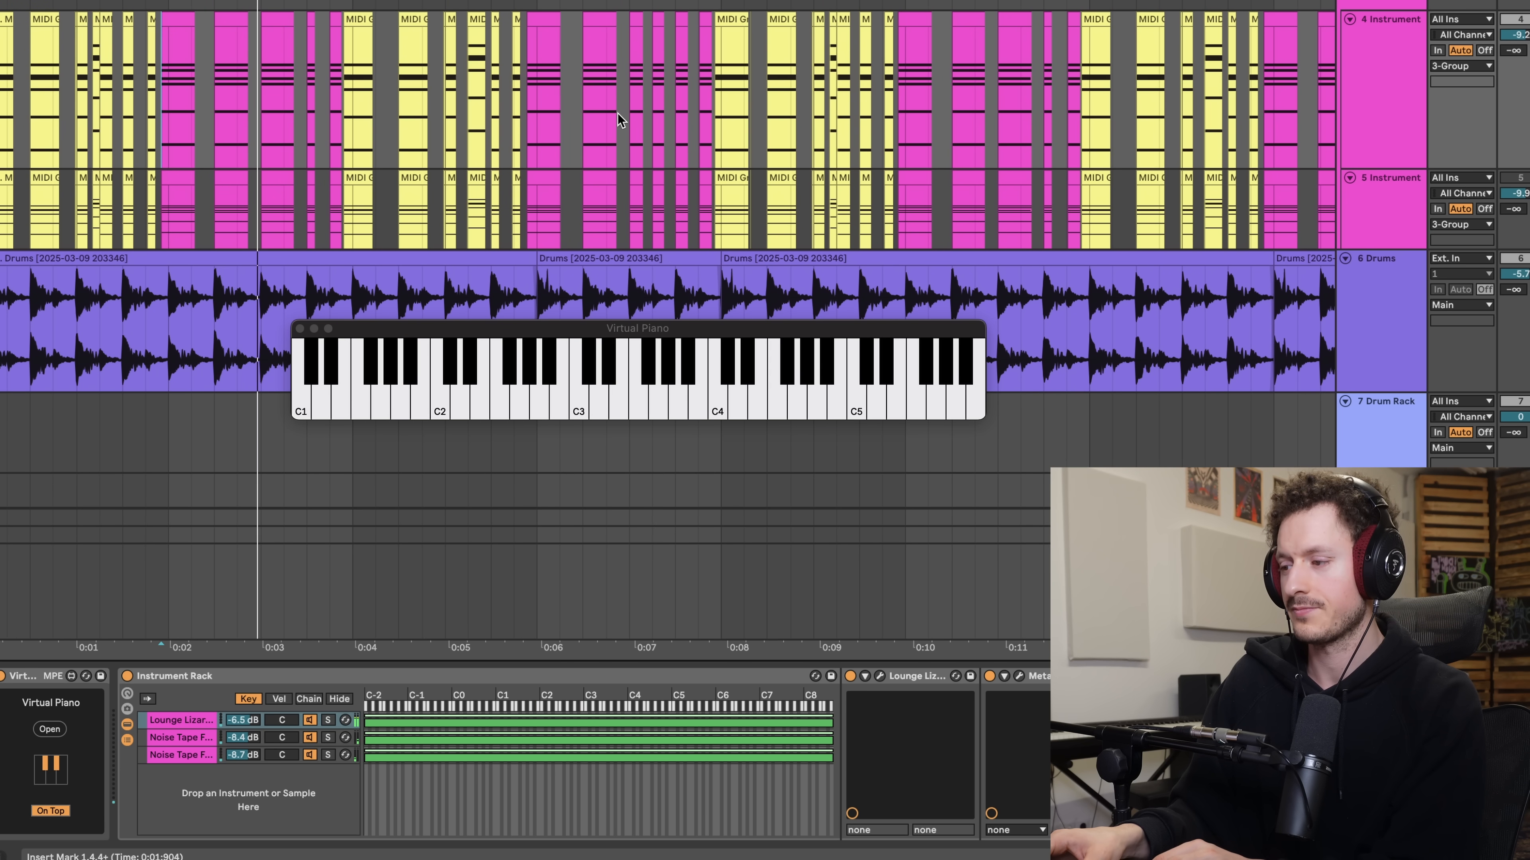
scroll(327, 135, up, 3)
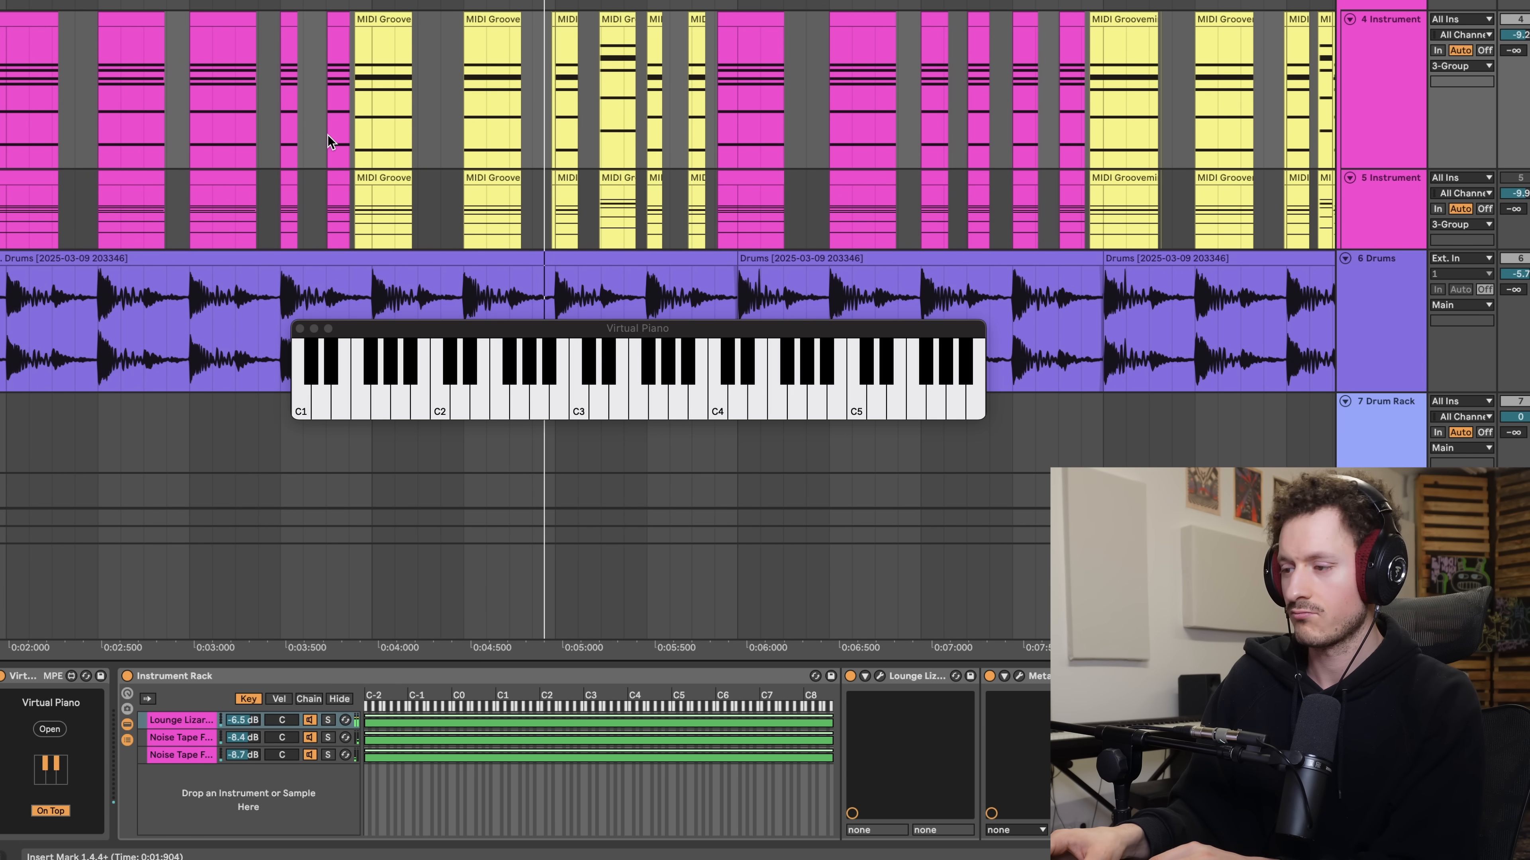
scroll(473, 106, down, 3)
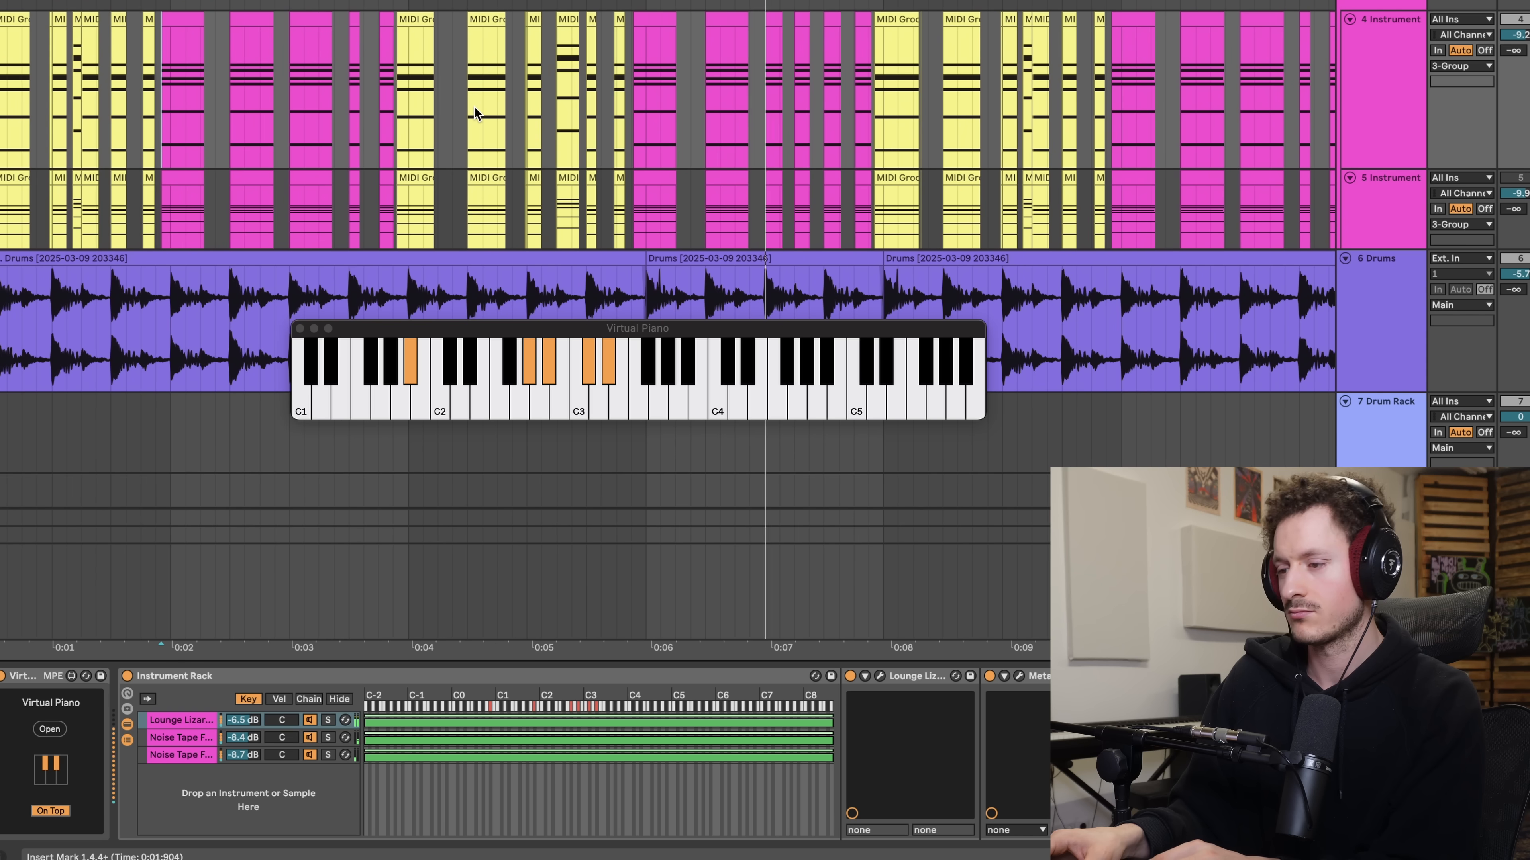
scroll(473, 107, down, 5)
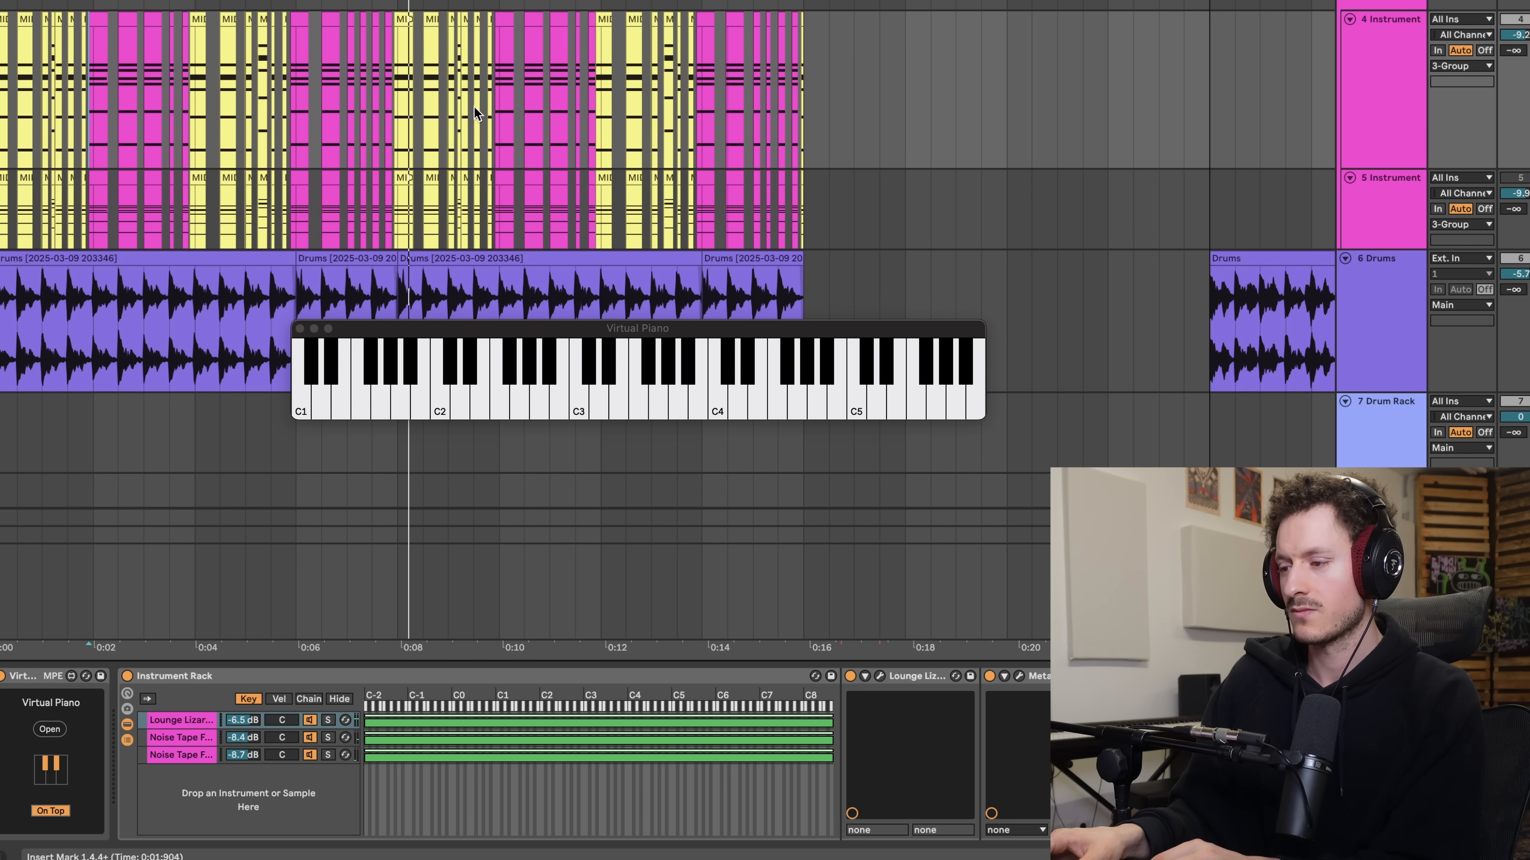
scroll(473, 107, up, 3)
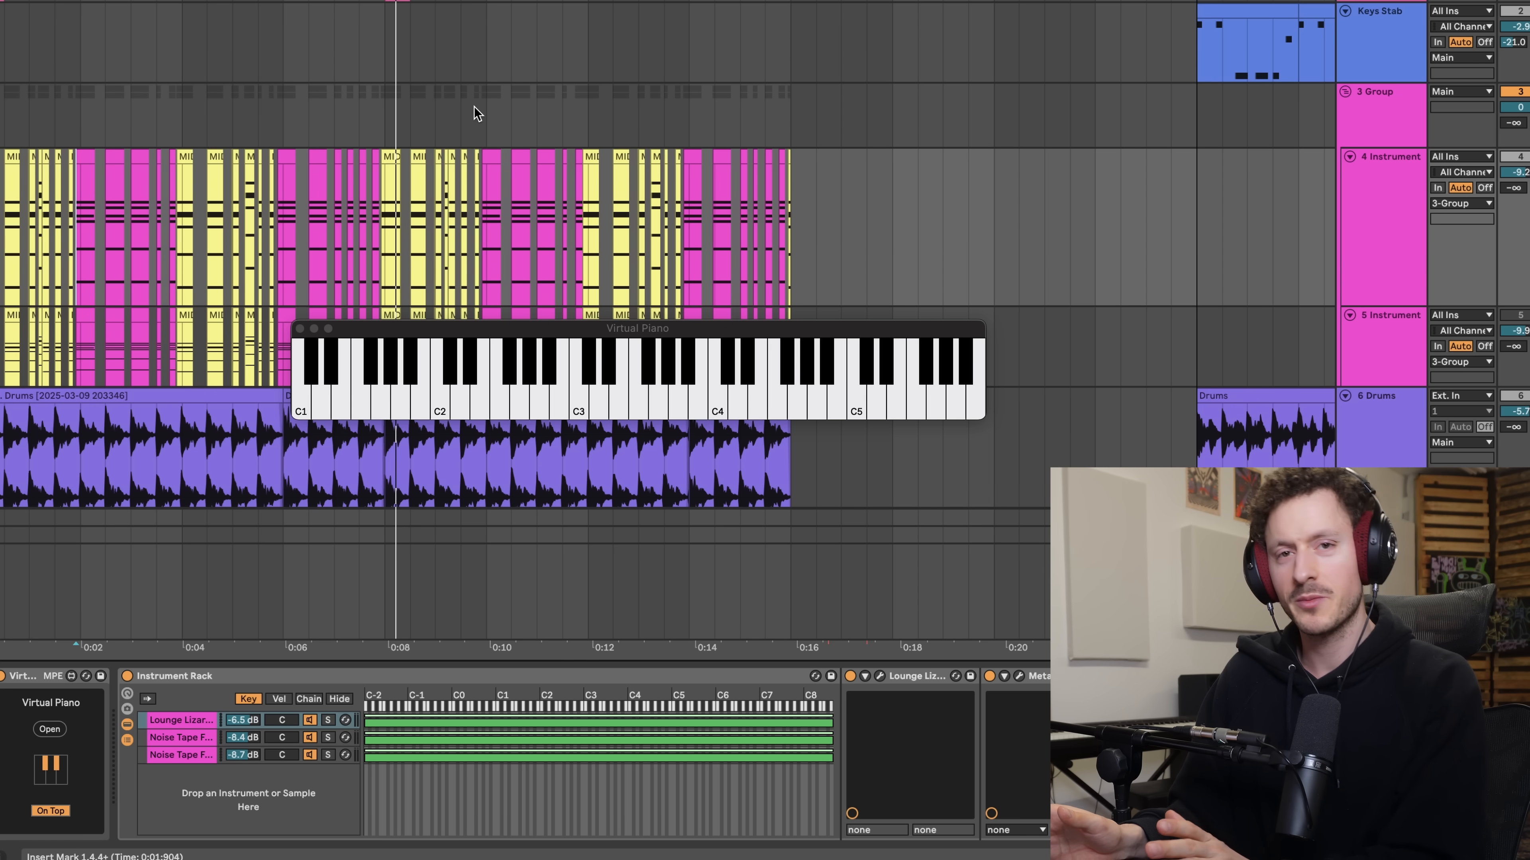
scroll(474, 107, down, 3)
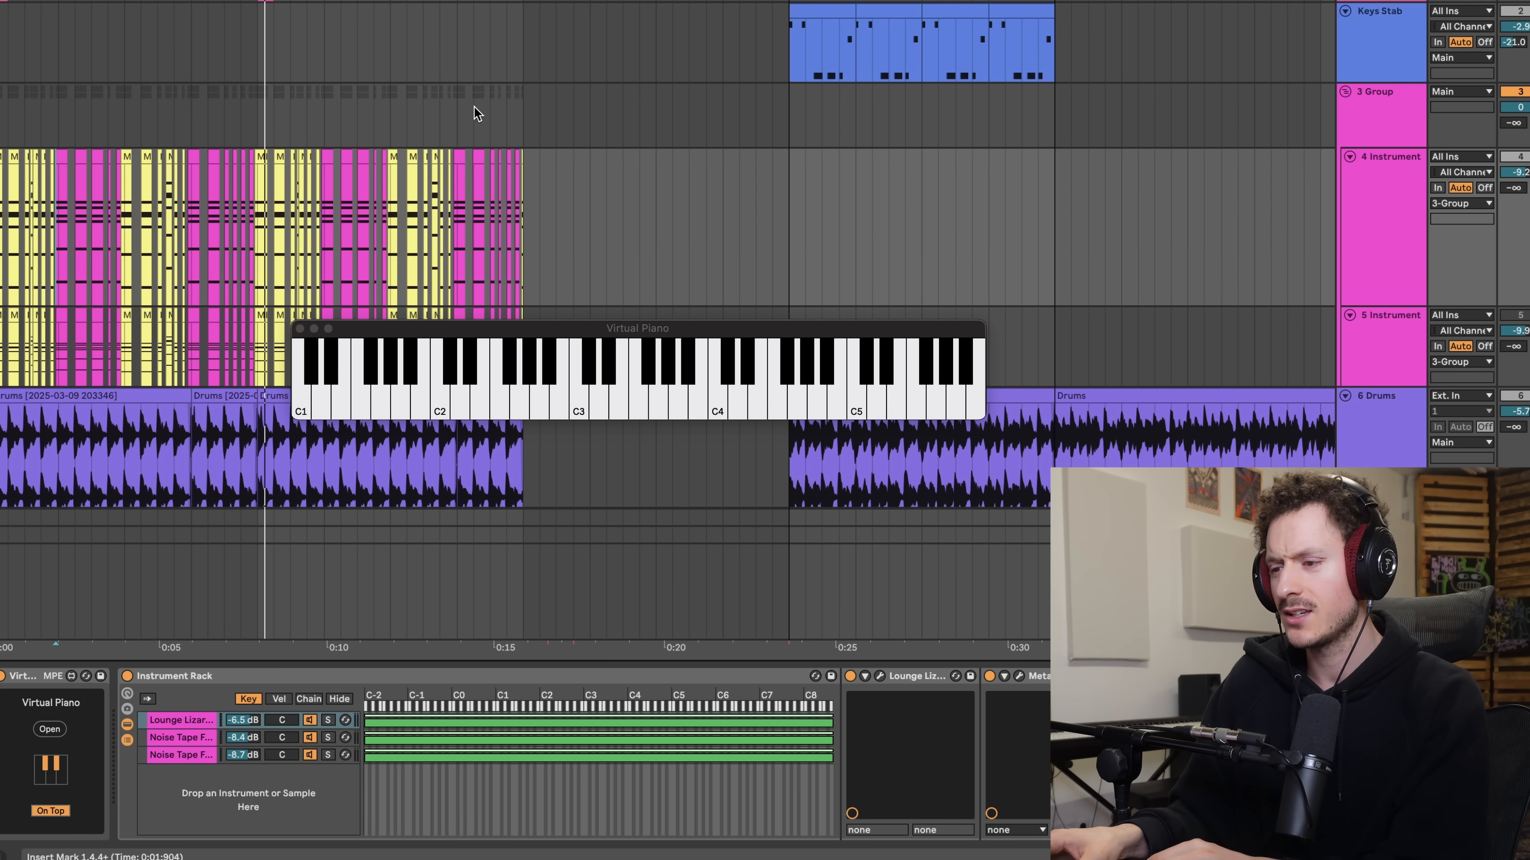
scroll(477, 112, up, 2)
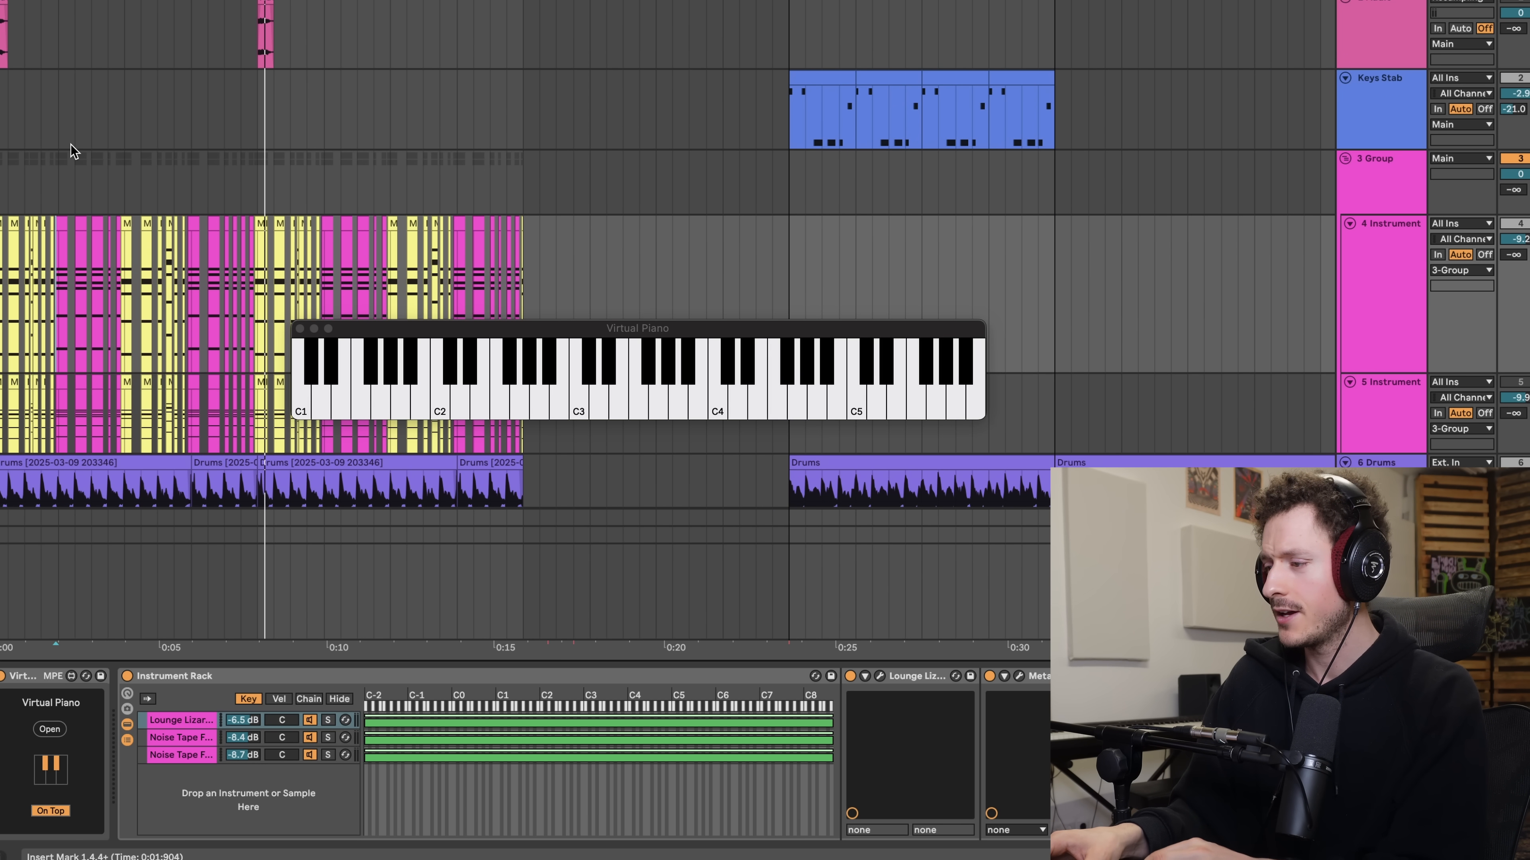
scroll(70, 150, up, 3)
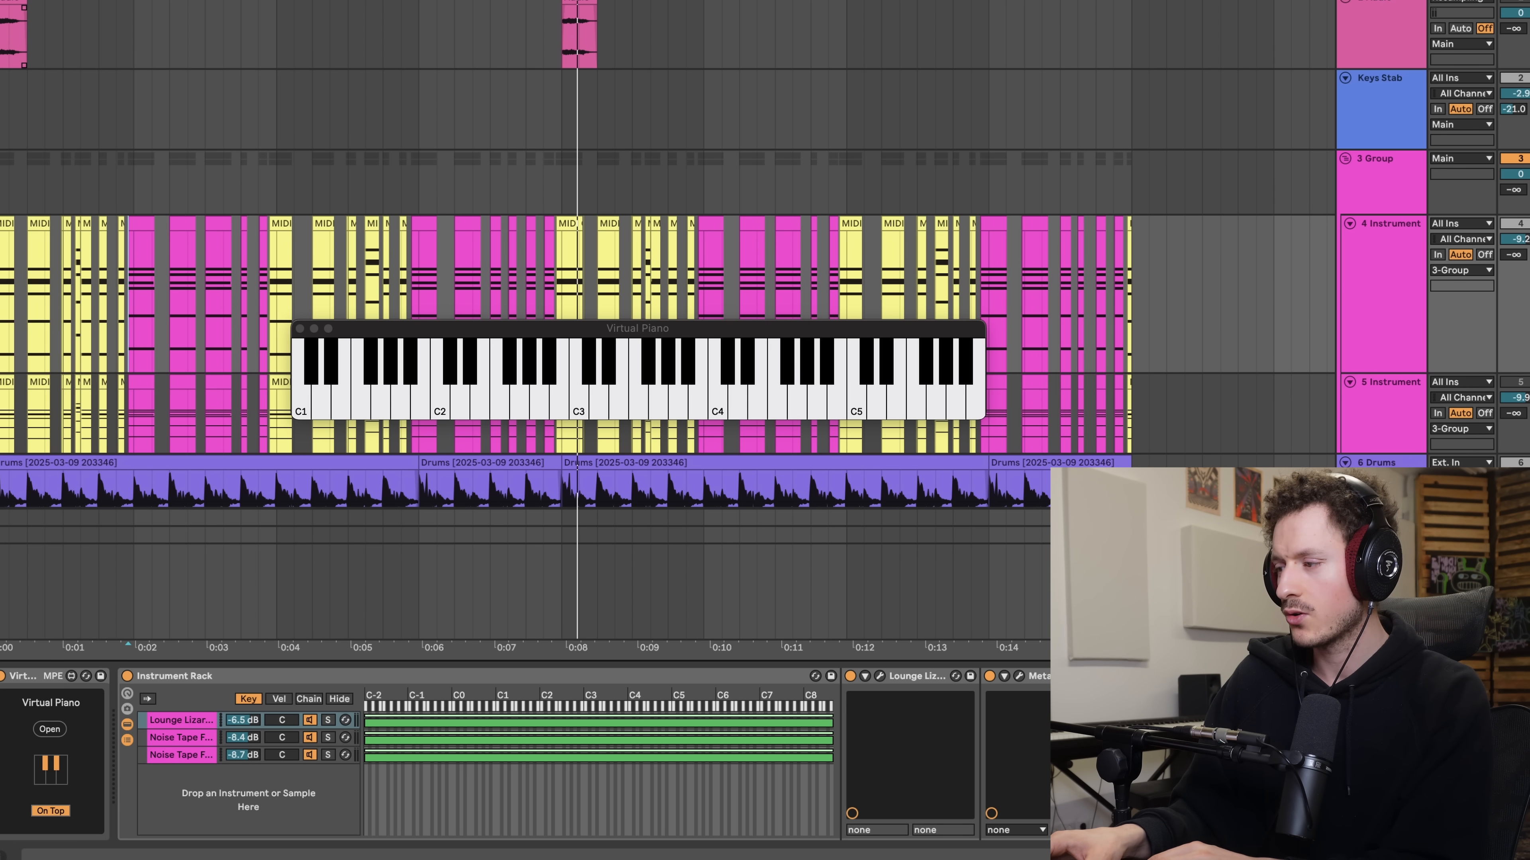
- Play the arrangement from the start of bar 1, including the pink audio clip on the upper track
click(3, 39)
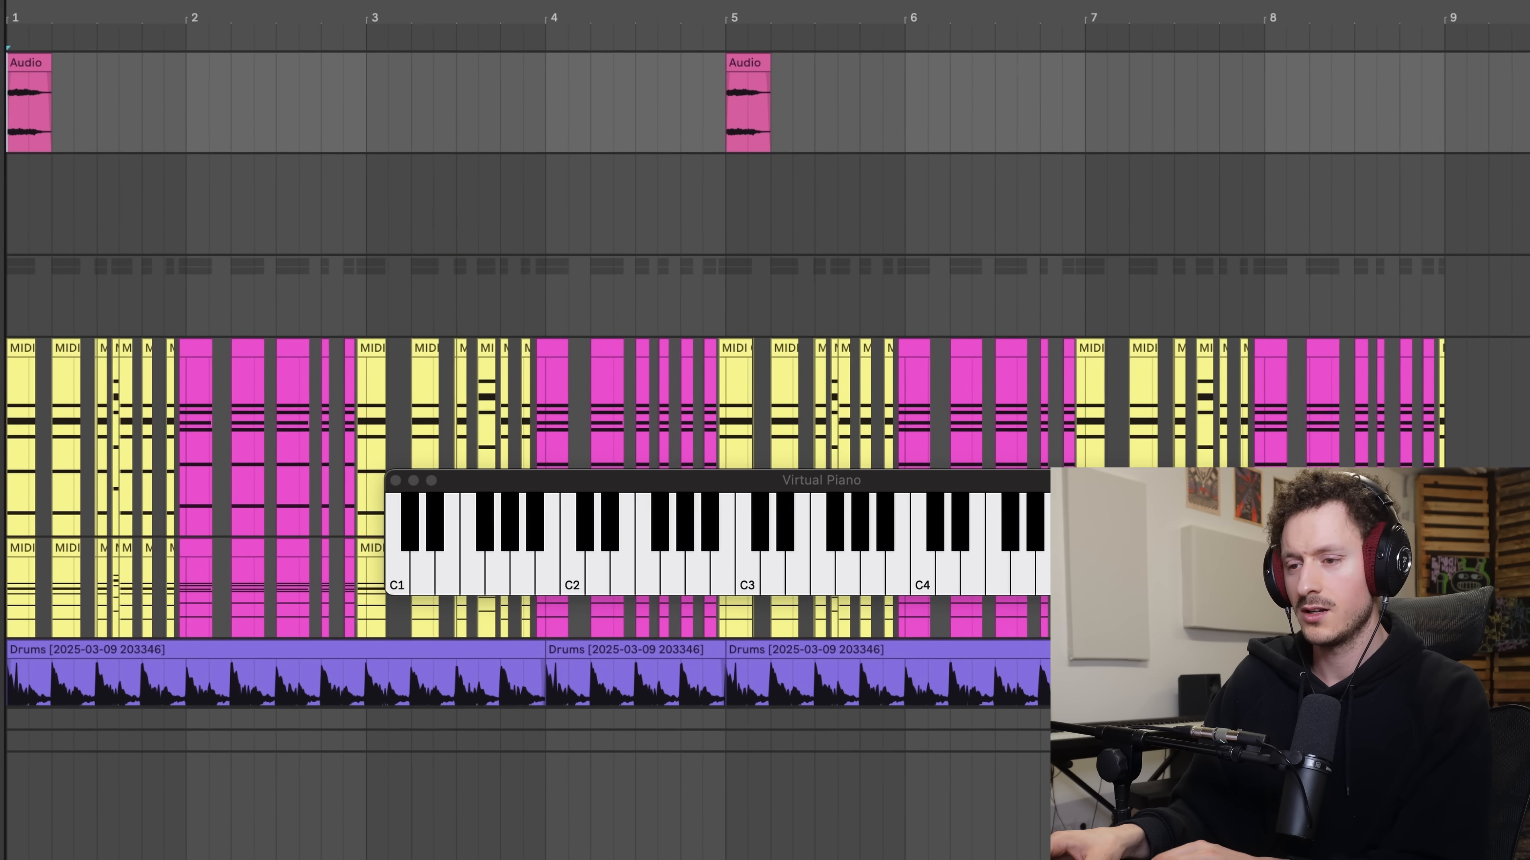
key(space)
key(space)
key(space)
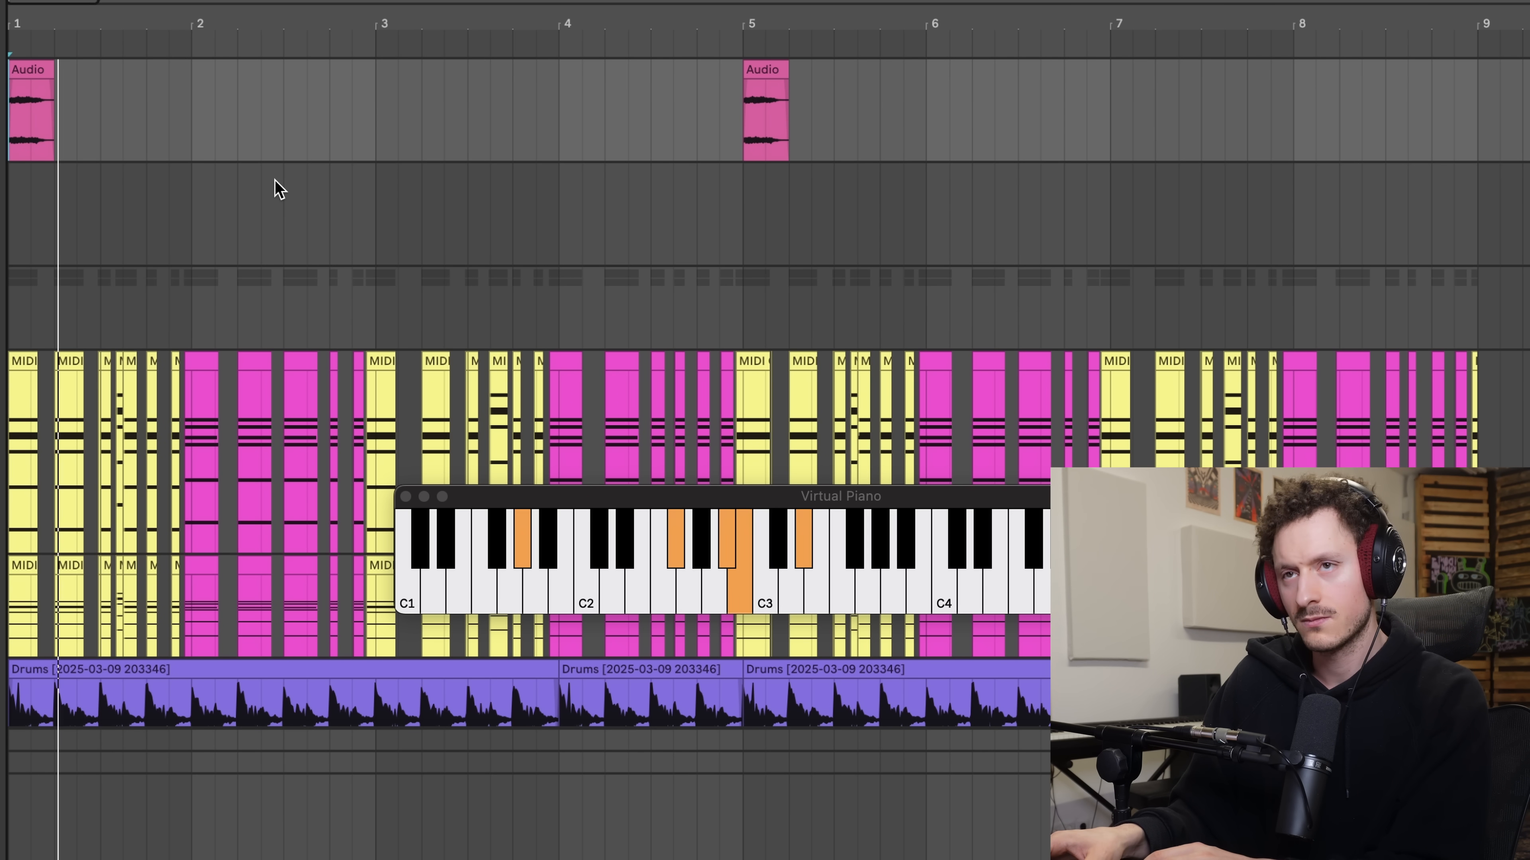
click(31, 143)
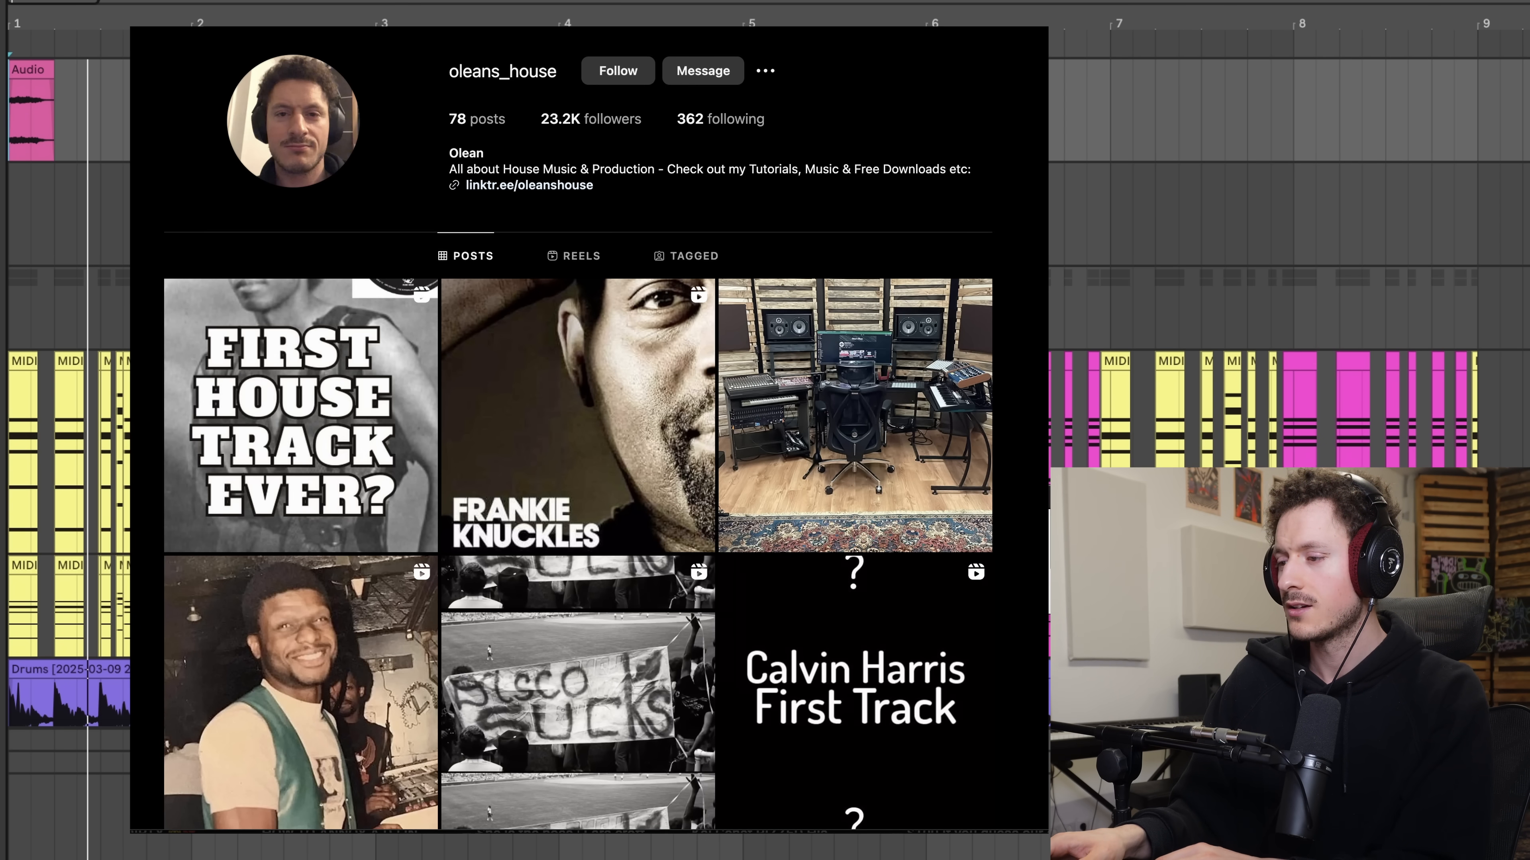
- Show the blue Keys Stab clips at bars 13 to 17 and close the Virtual Piano window
key(minus)
key(minus)
key(minus)
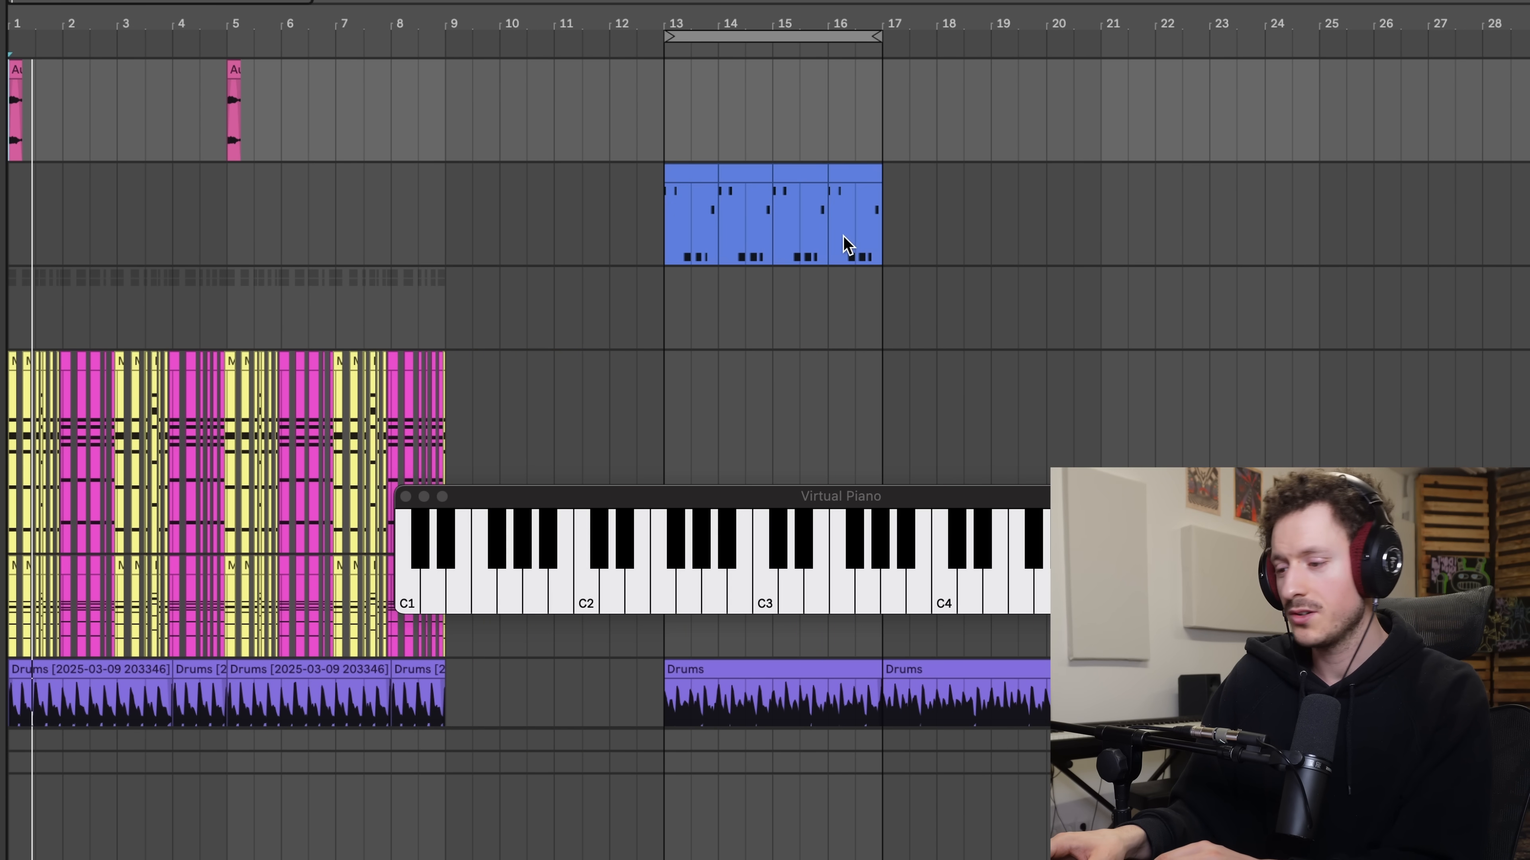
scroll(823, 295, up, 3)
scroll(843, 293, left, 5)
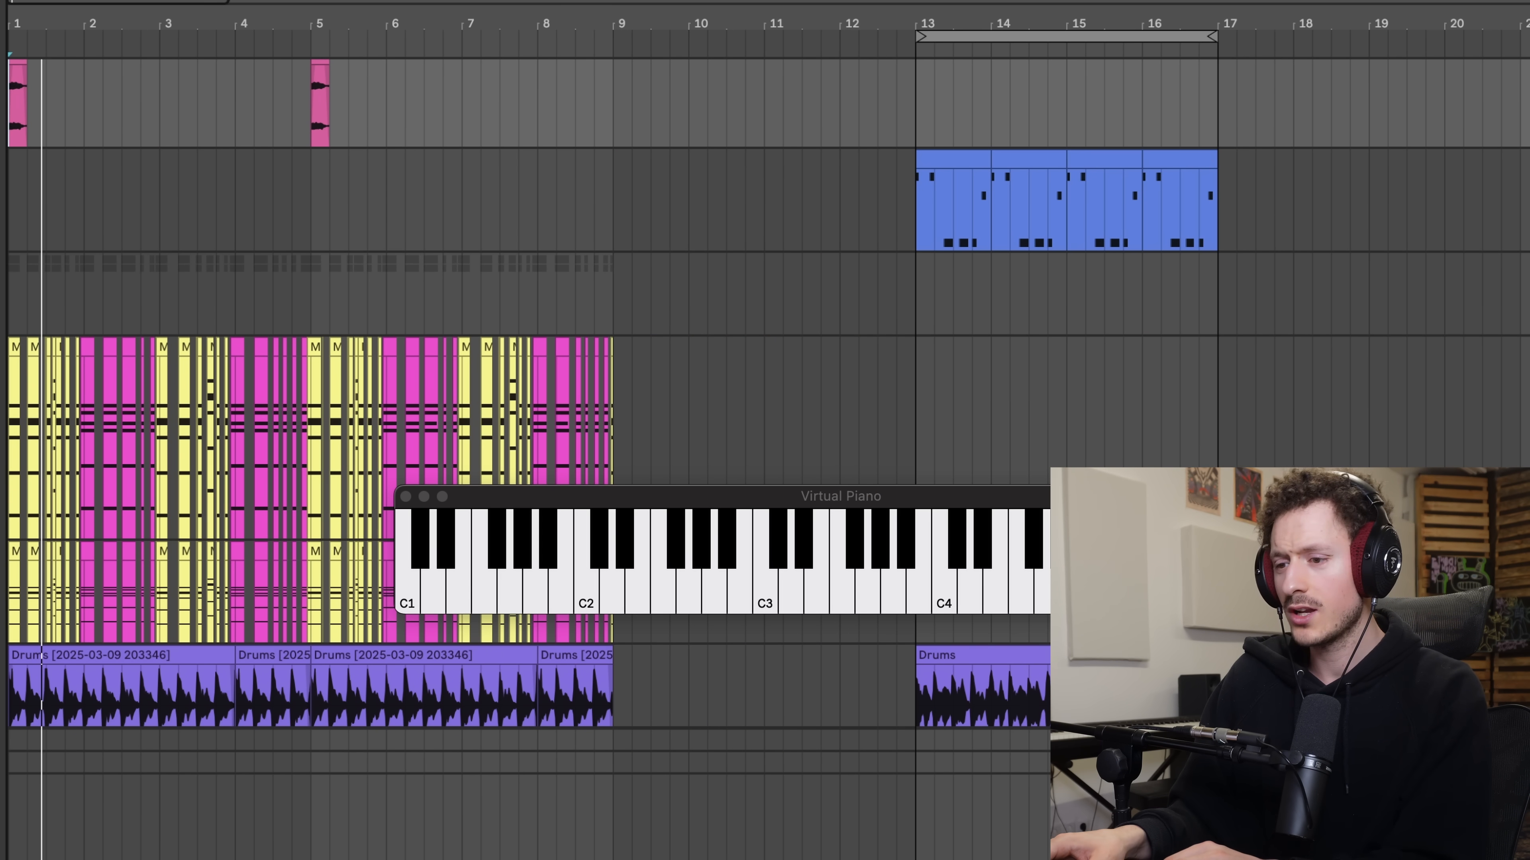
click(1470, 75)
scroll(480, 726, left, 5)
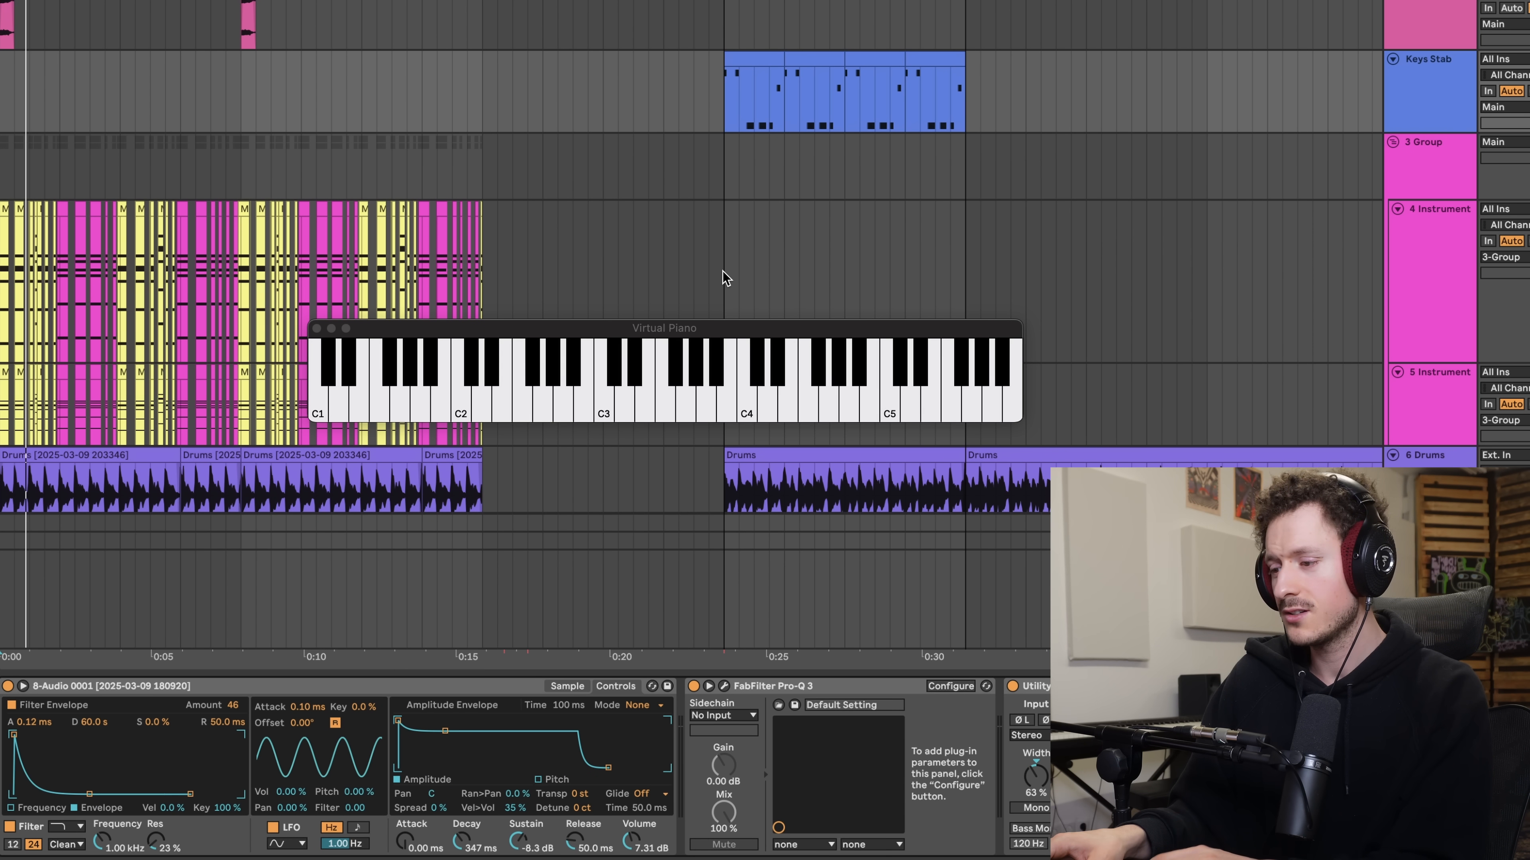
click(316, 325)
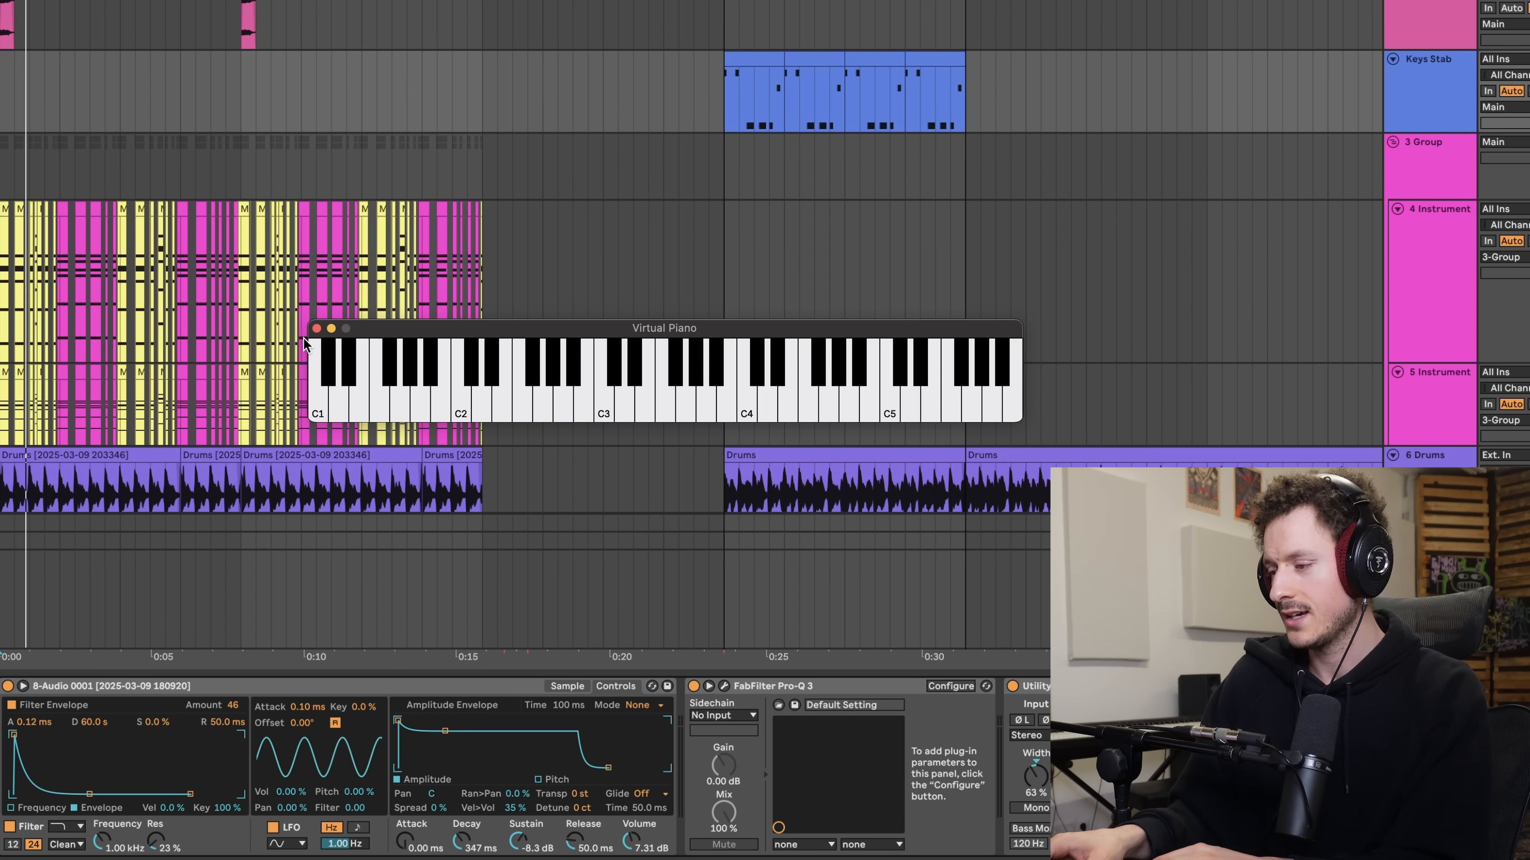
click(317, 328)
- Play the Keys Stab clips together with the drums from bar 13
key(space)
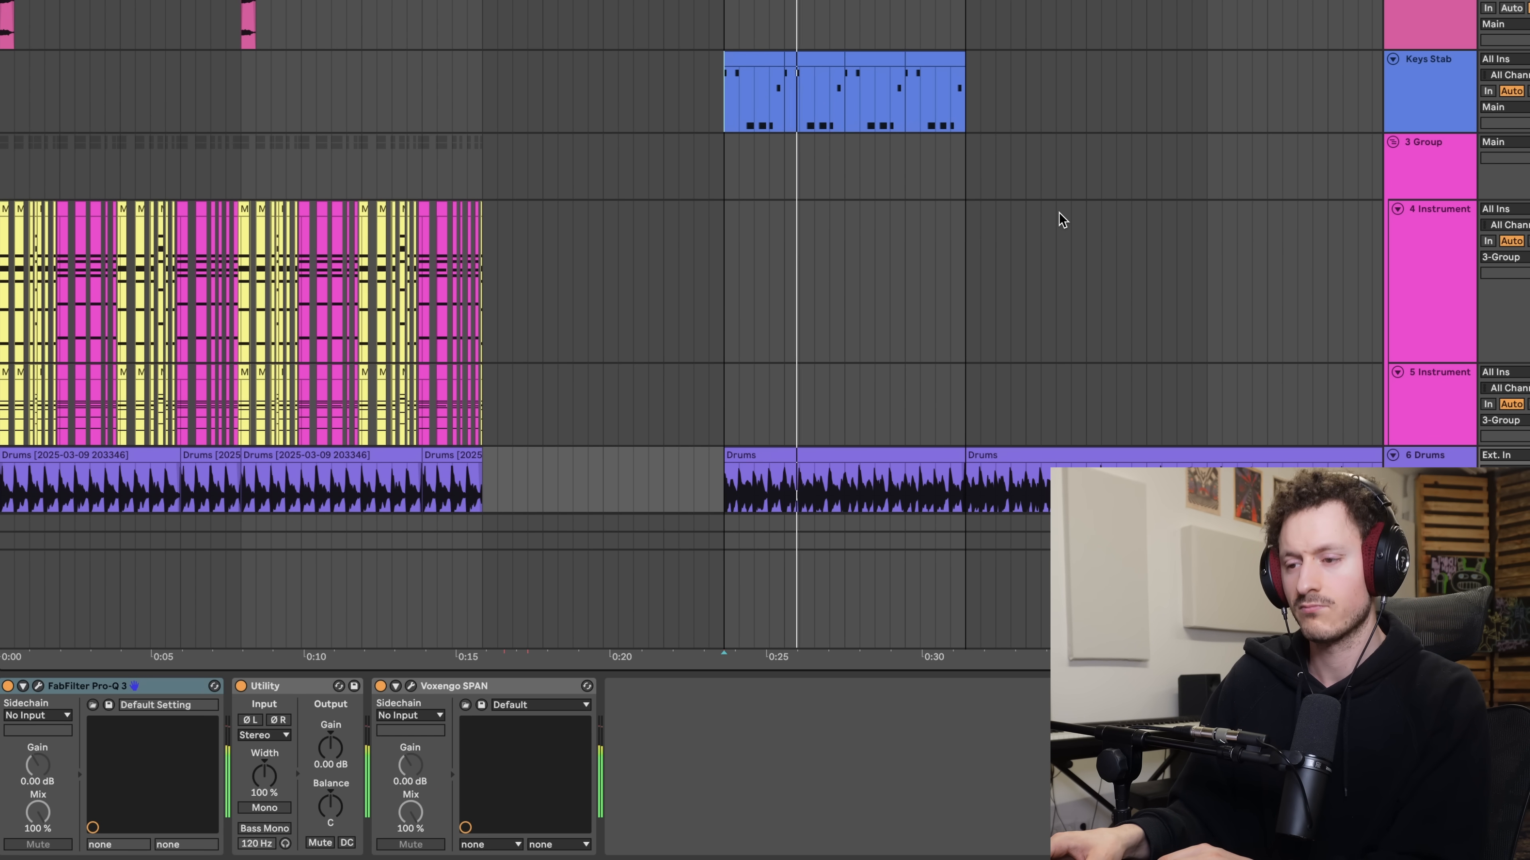
scroll(776, 103, up, 10)
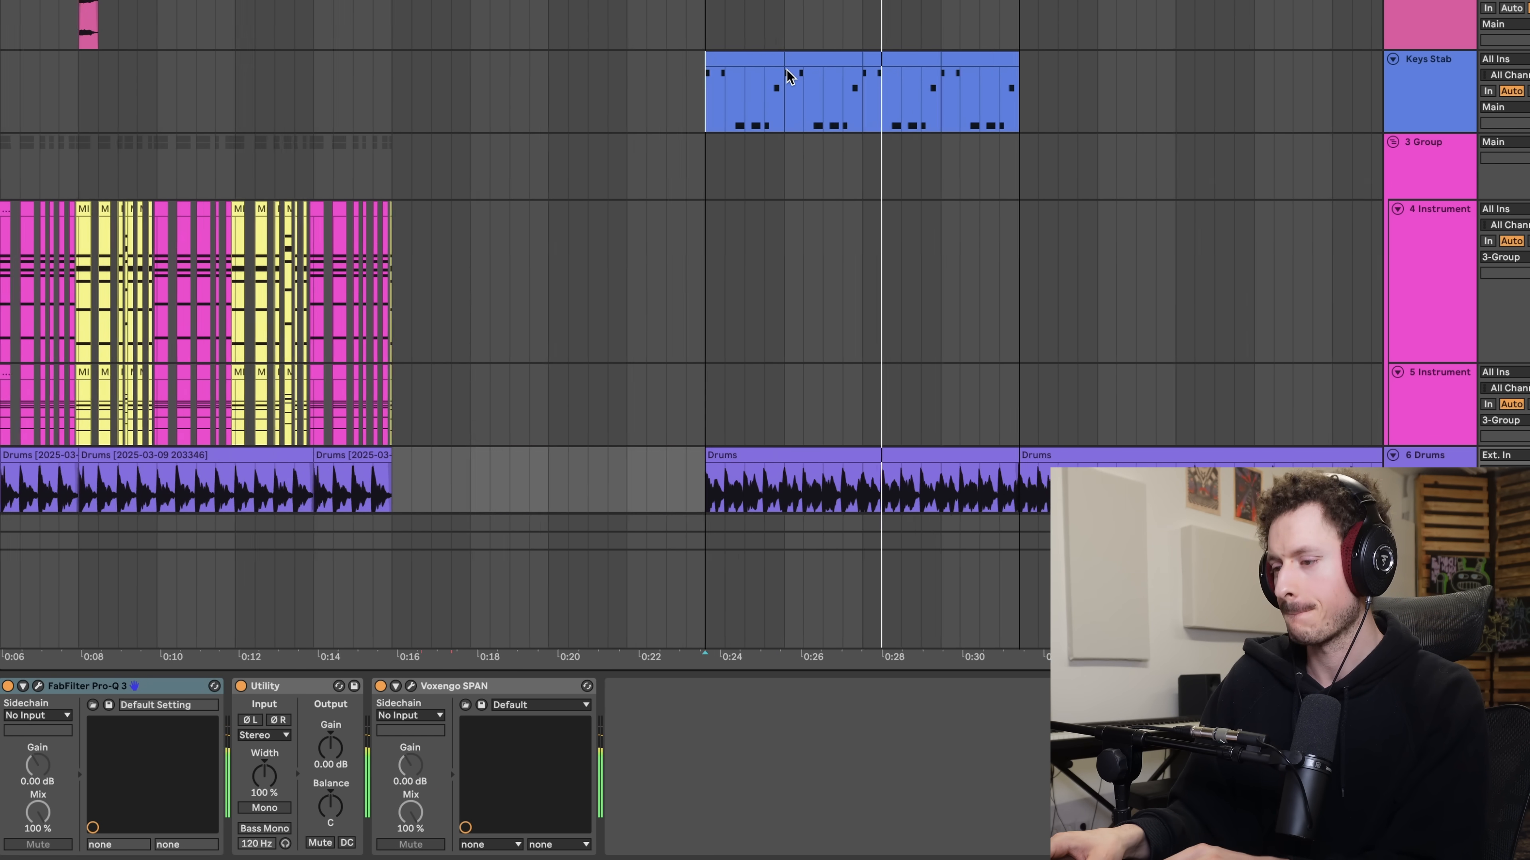
scroll(726, 96, down, 5)
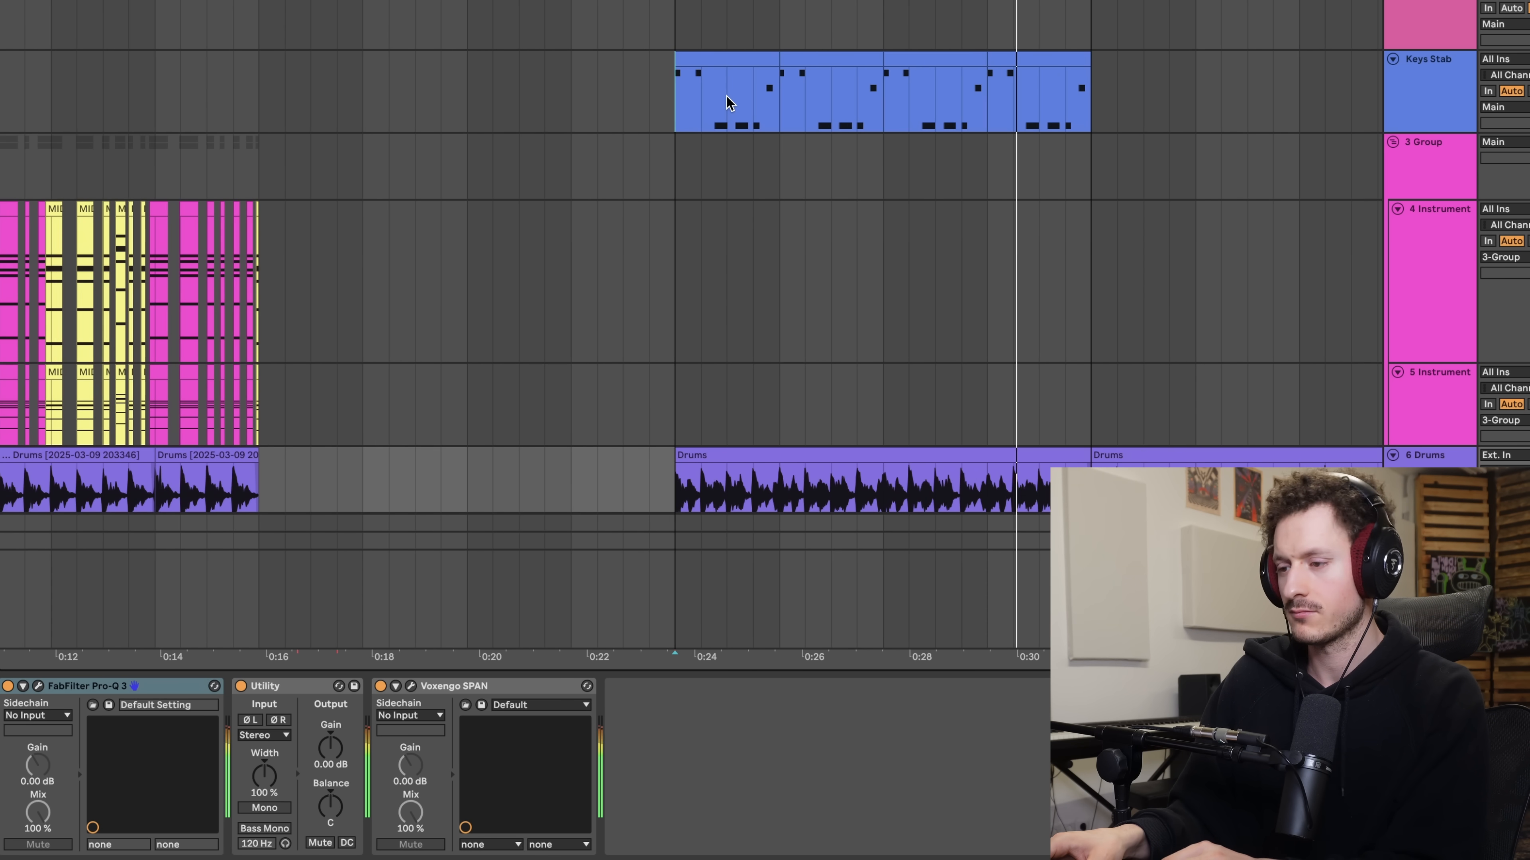
- Open the notes of the first Keys Stab clip and display the filter and envelope settings of the track's sampler
click(726, 96)
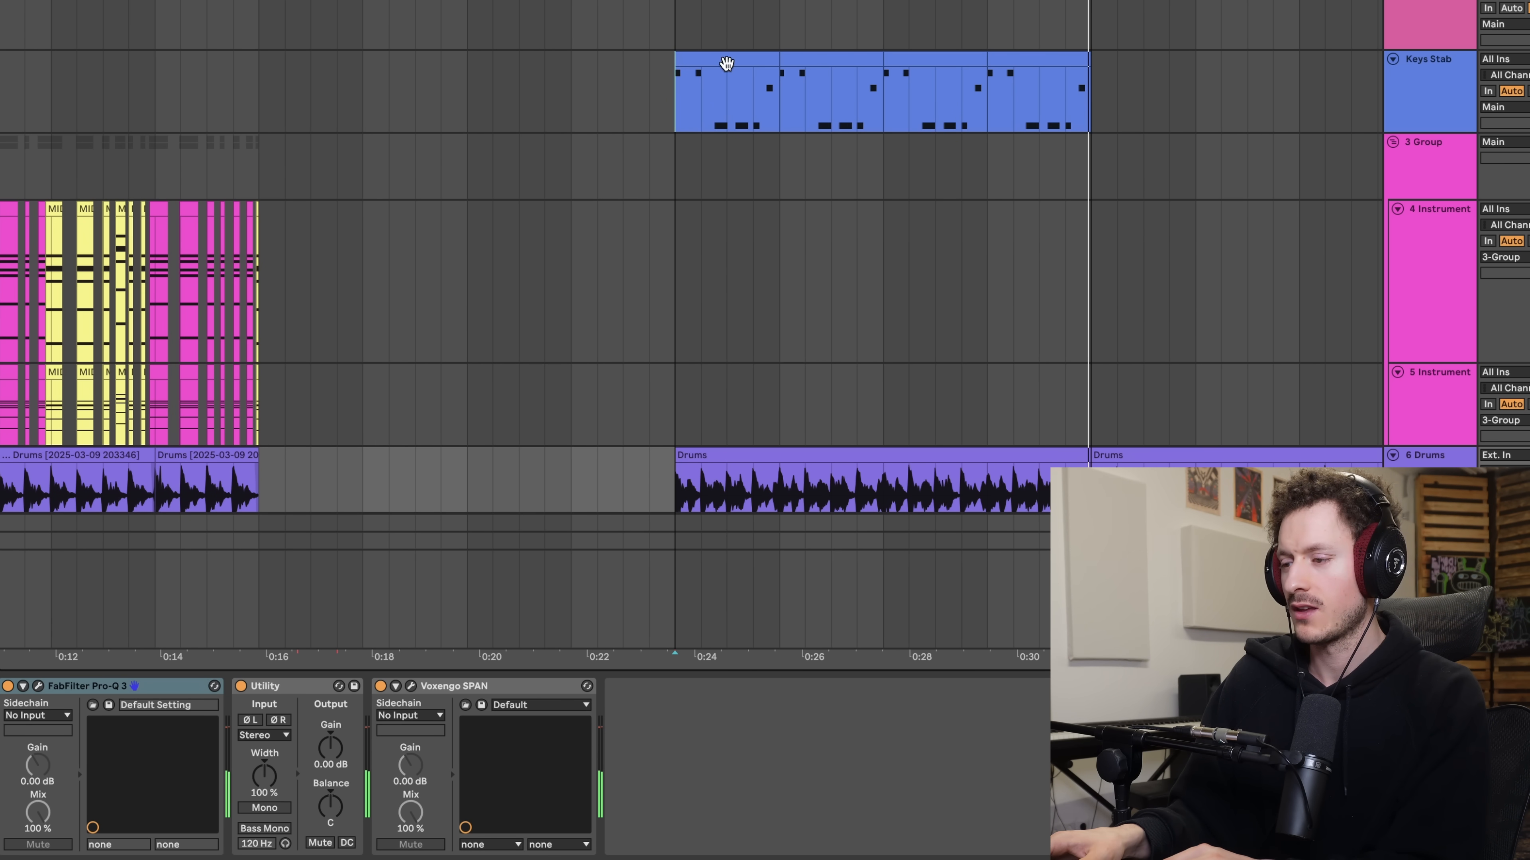
double_click(726, 61)
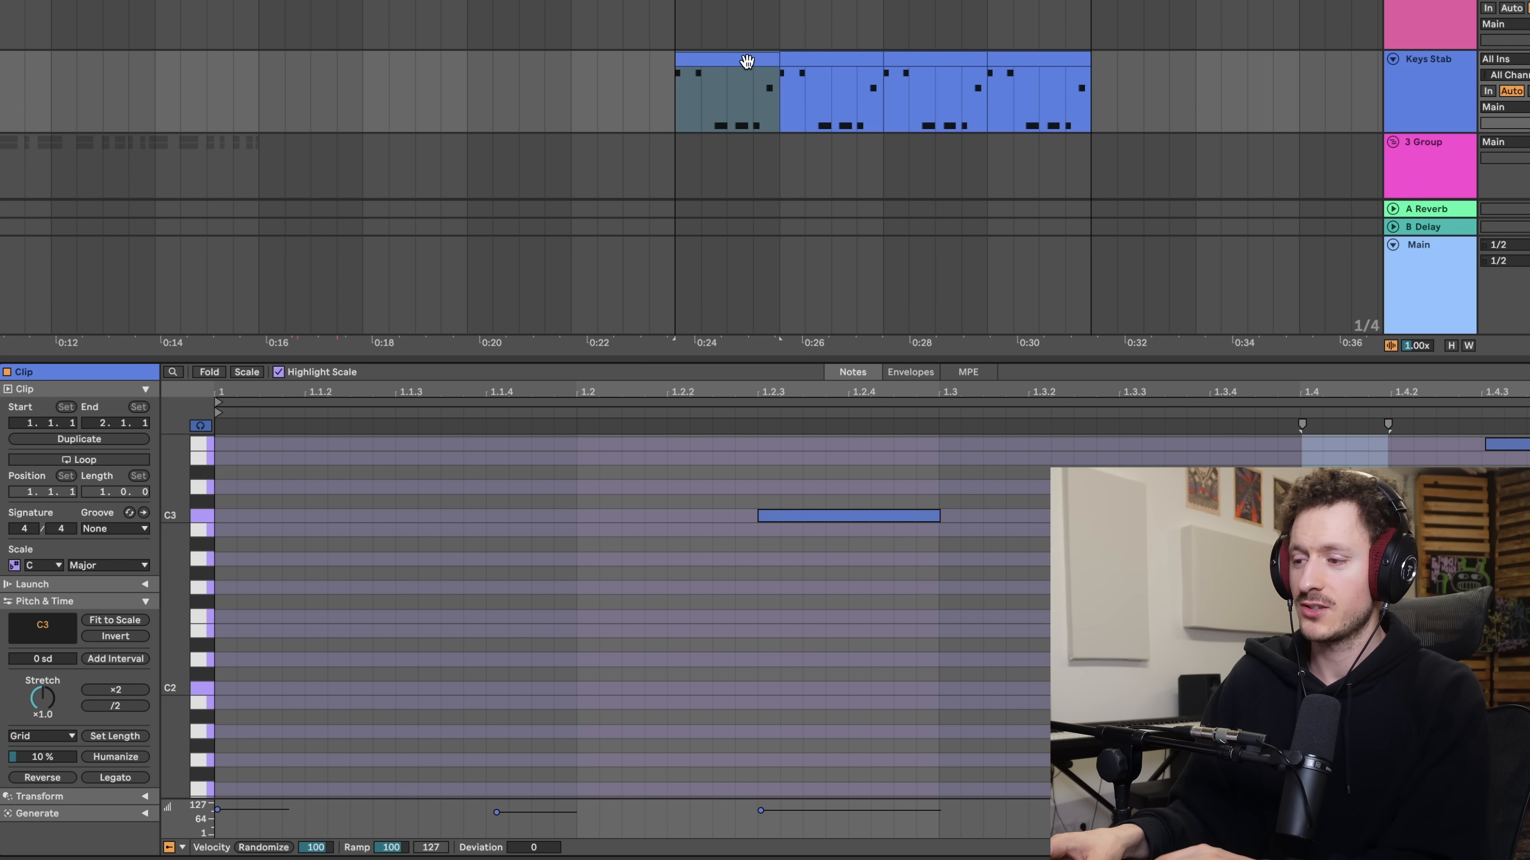
double_click(1410, 88)
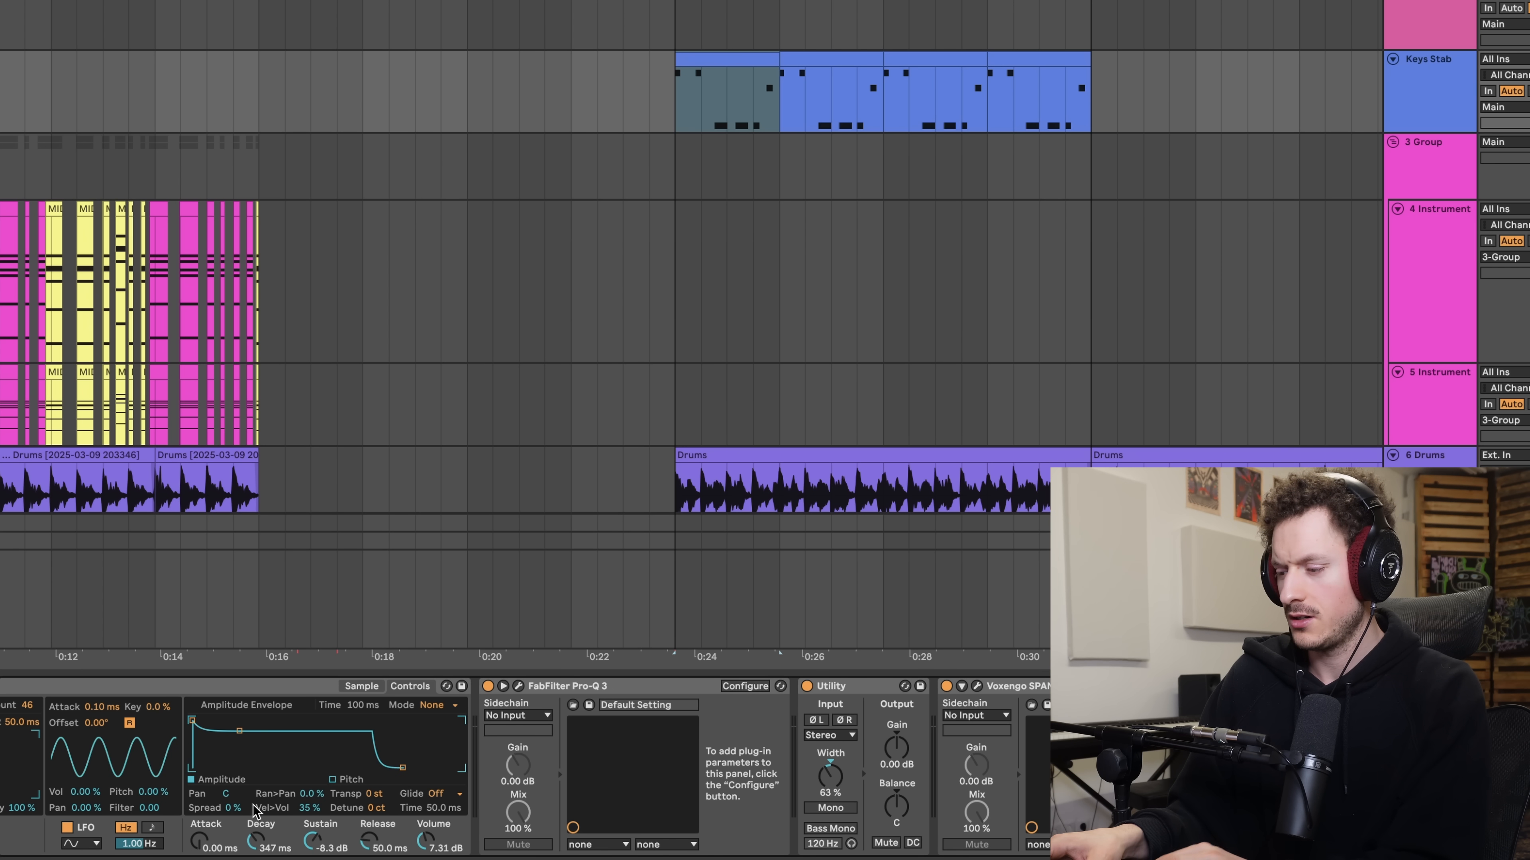
scroll(253, 810, left, 3)
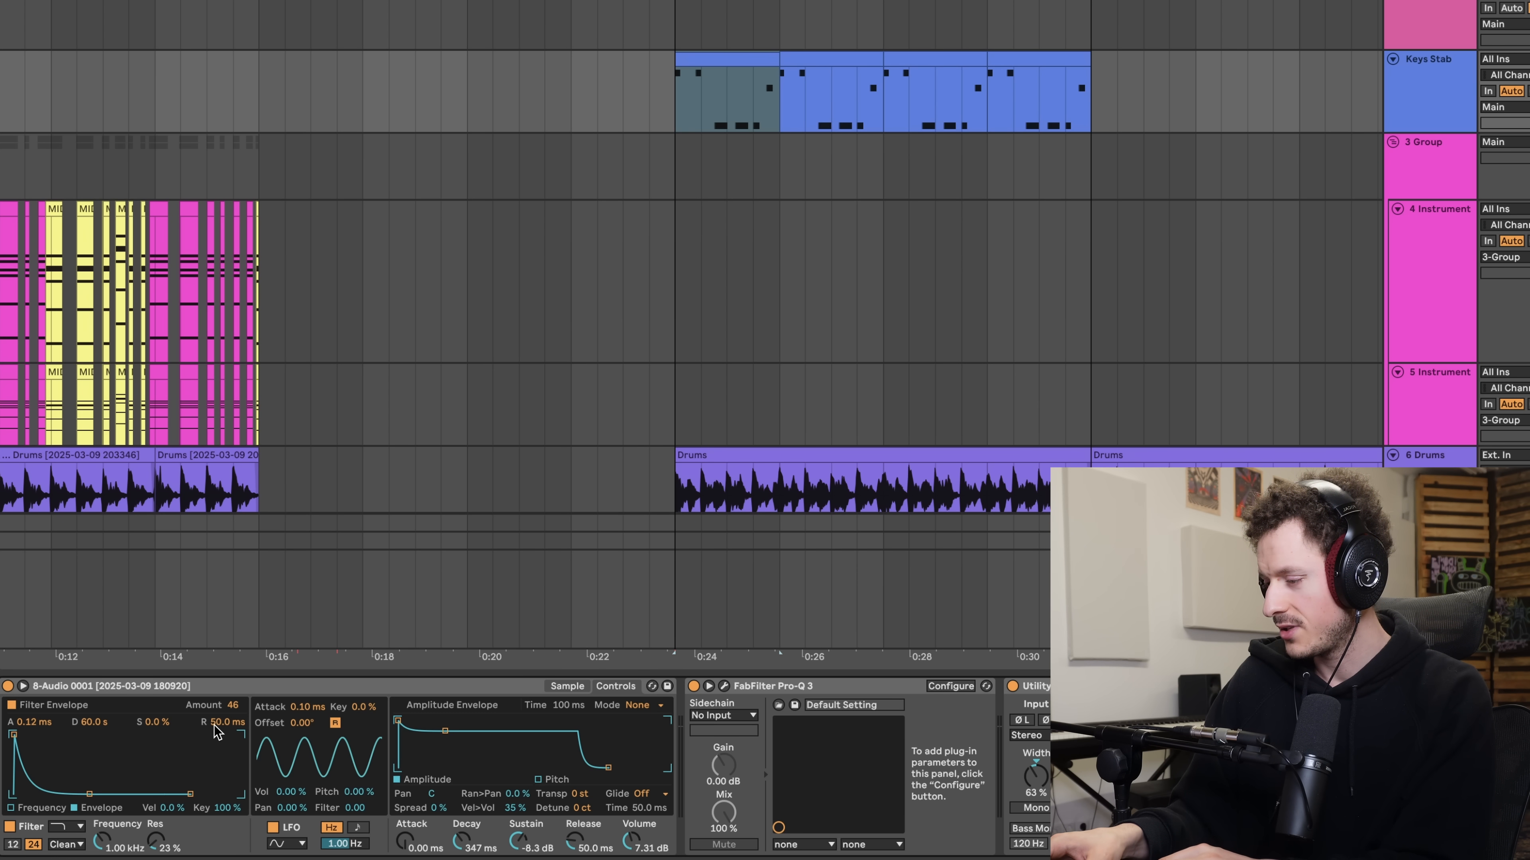
- Play the stab loop and set the sampler's filter frequency to 50.6 Hz, filter envelope amount to 37 and decay to 1.46 s
key(space)
drag(103, 839, 102, 859)
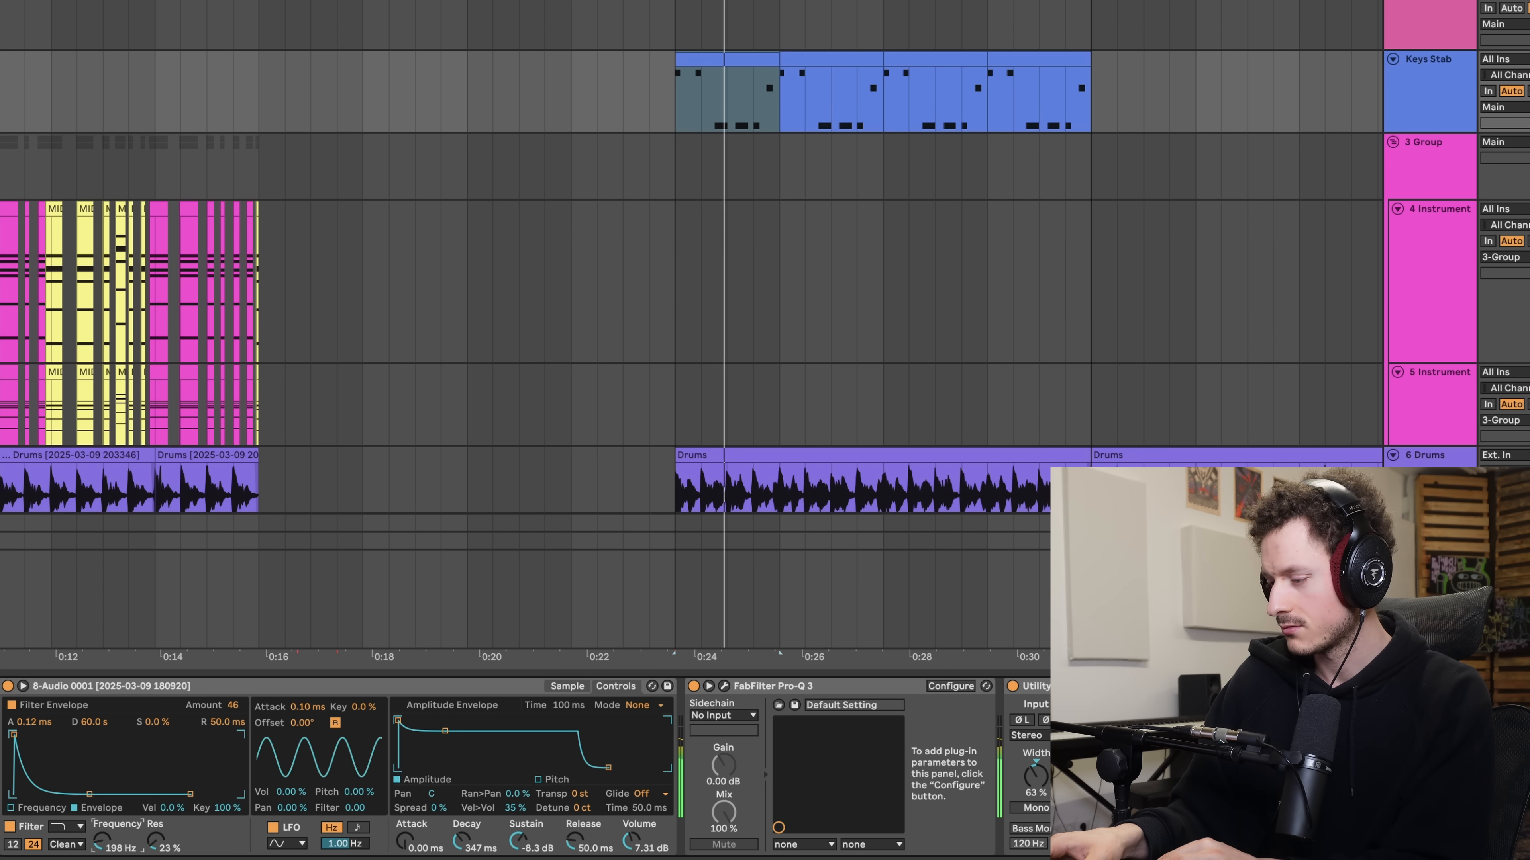
drag(233, 706, 234, 705)
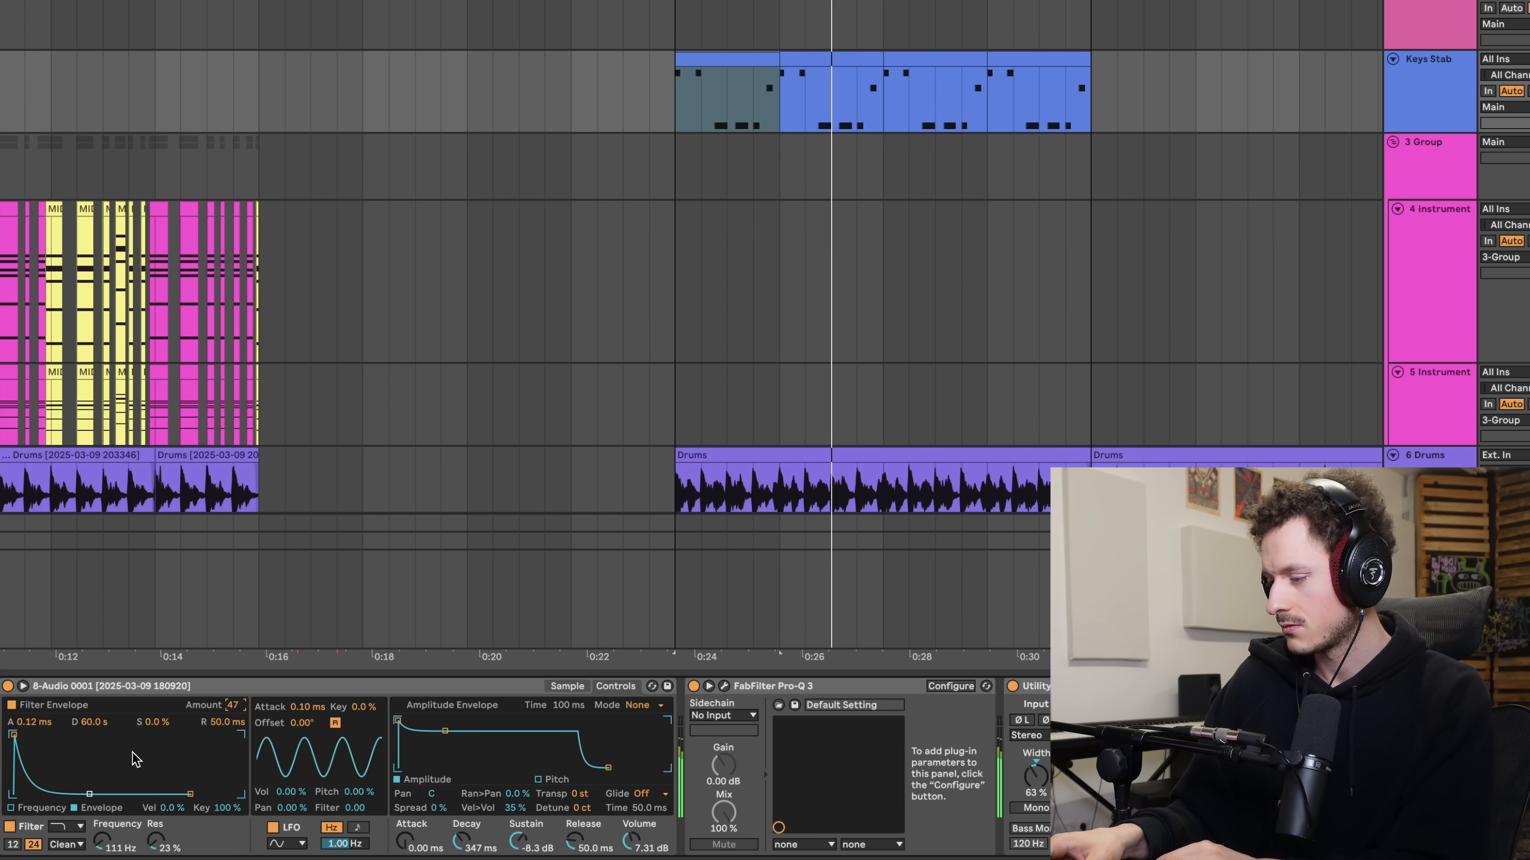
drag(53, 795, 101, 851)
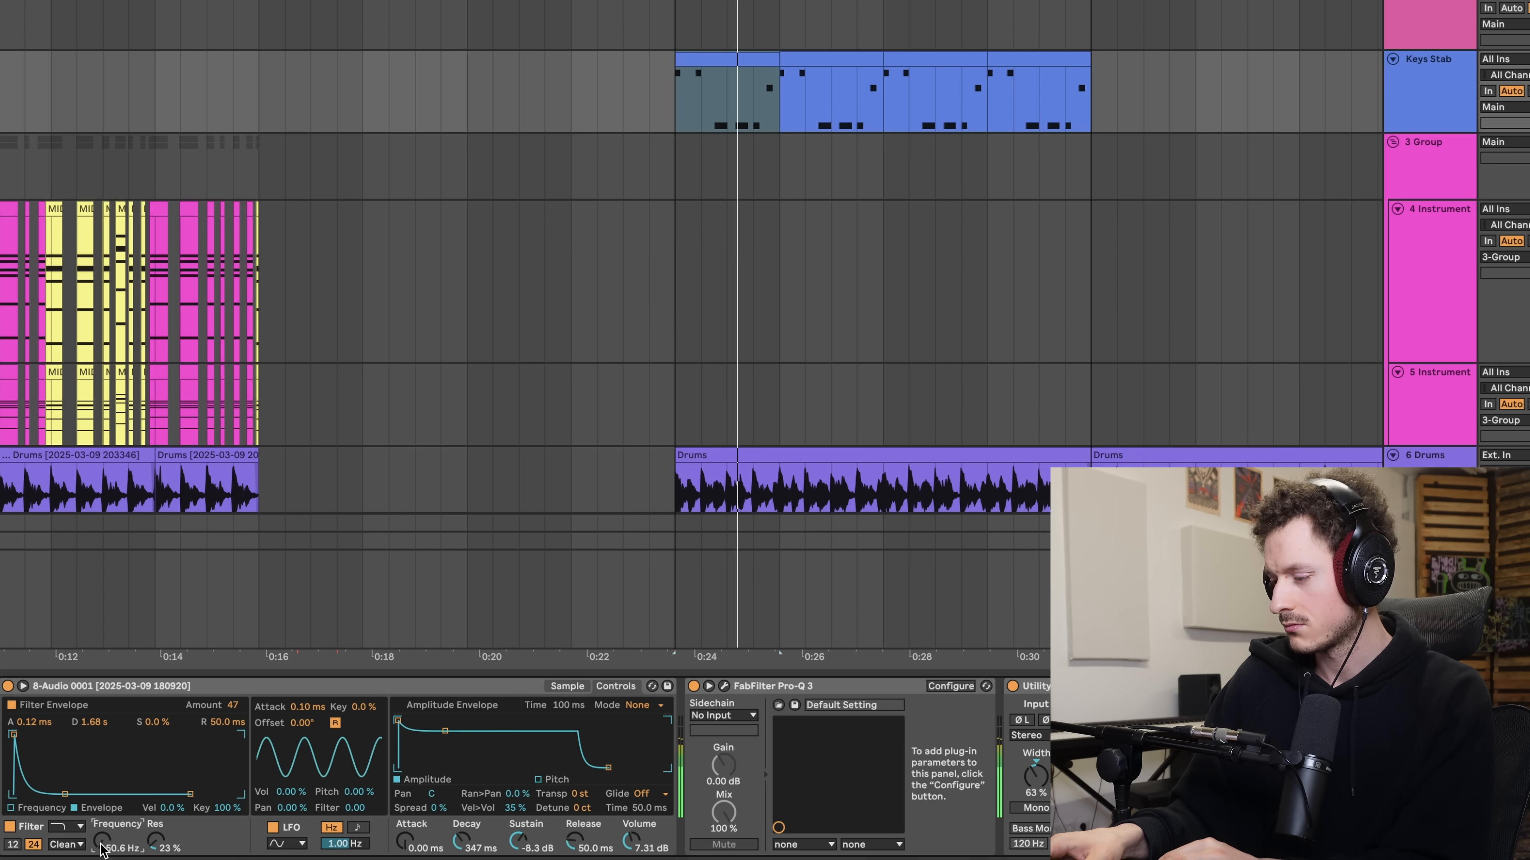
drag(65, 794, 64, 794)
click(234, 706)
drag(234, 706, 234, 718)
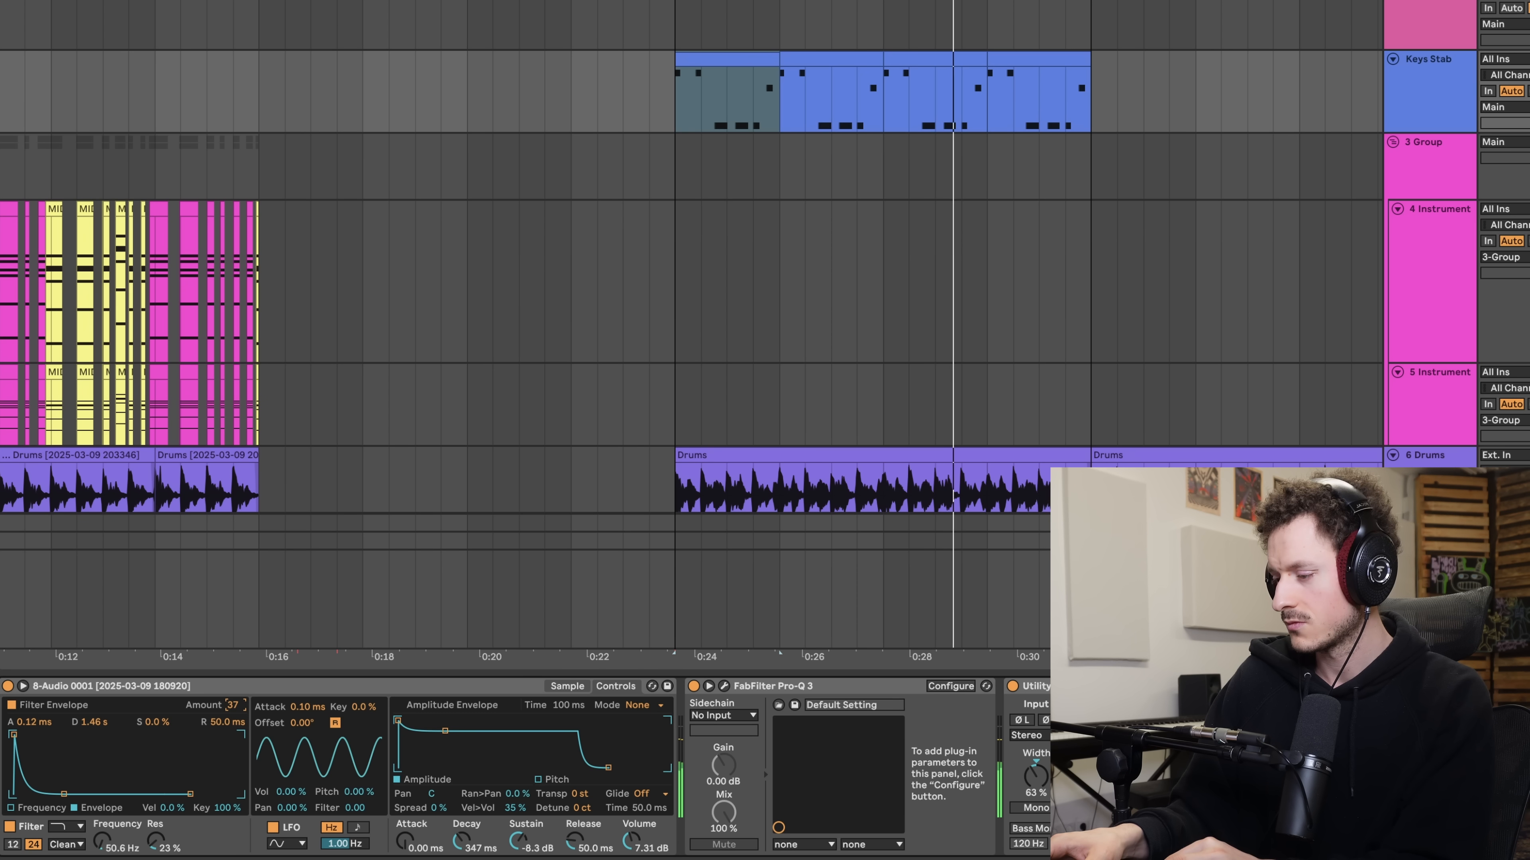
- Open up the stab sound by raising the sampler's filter frequency to 625 Hz
click(103, 841)
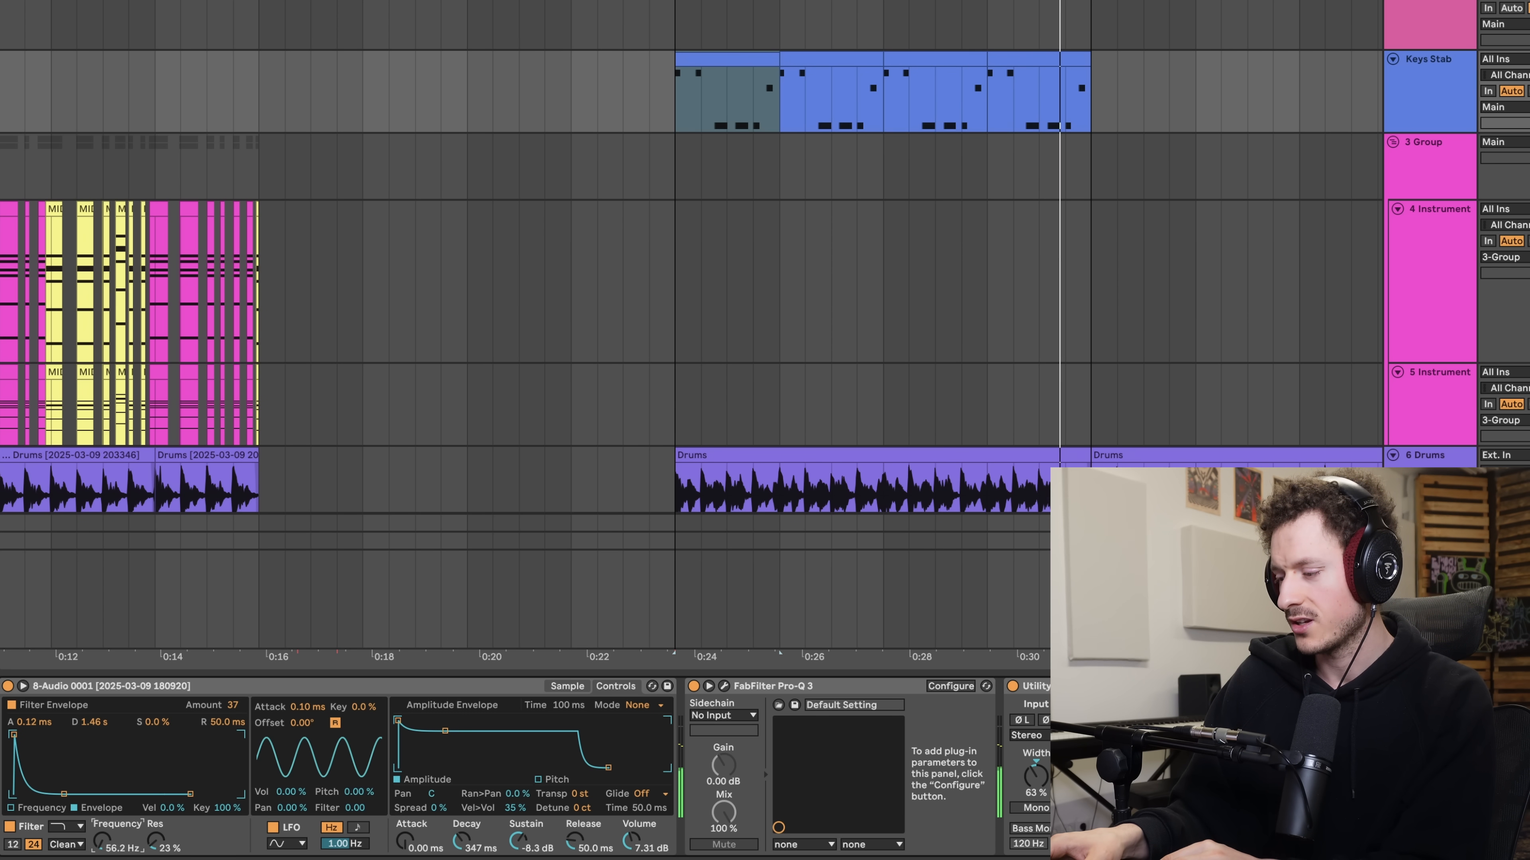
mouse_move(103, 841)
mouse_down()
mouse_move(102, 816)
mouse_move(102, 830)
mouse_up()
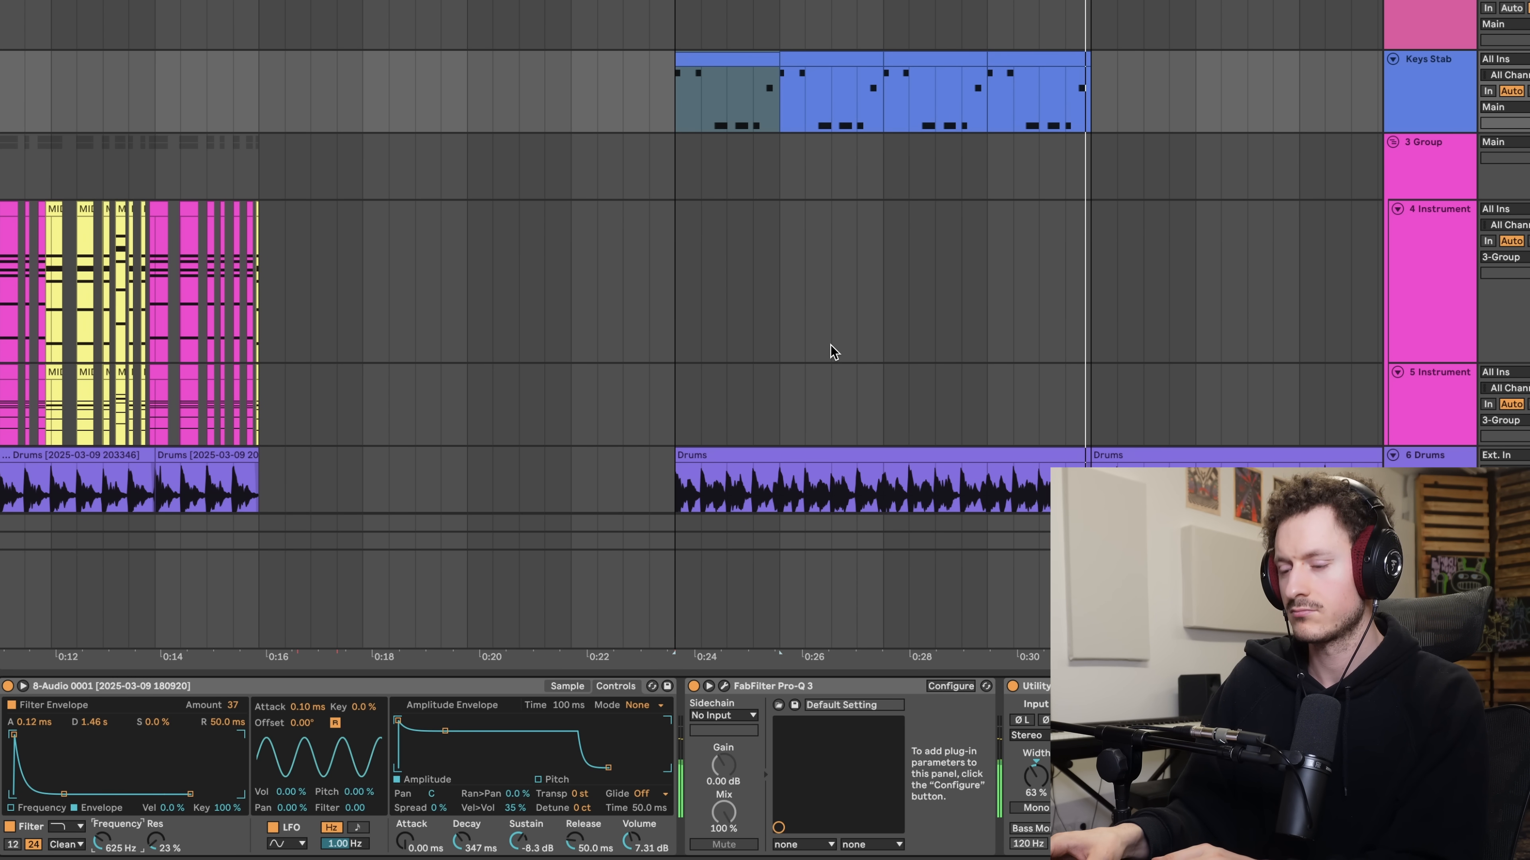